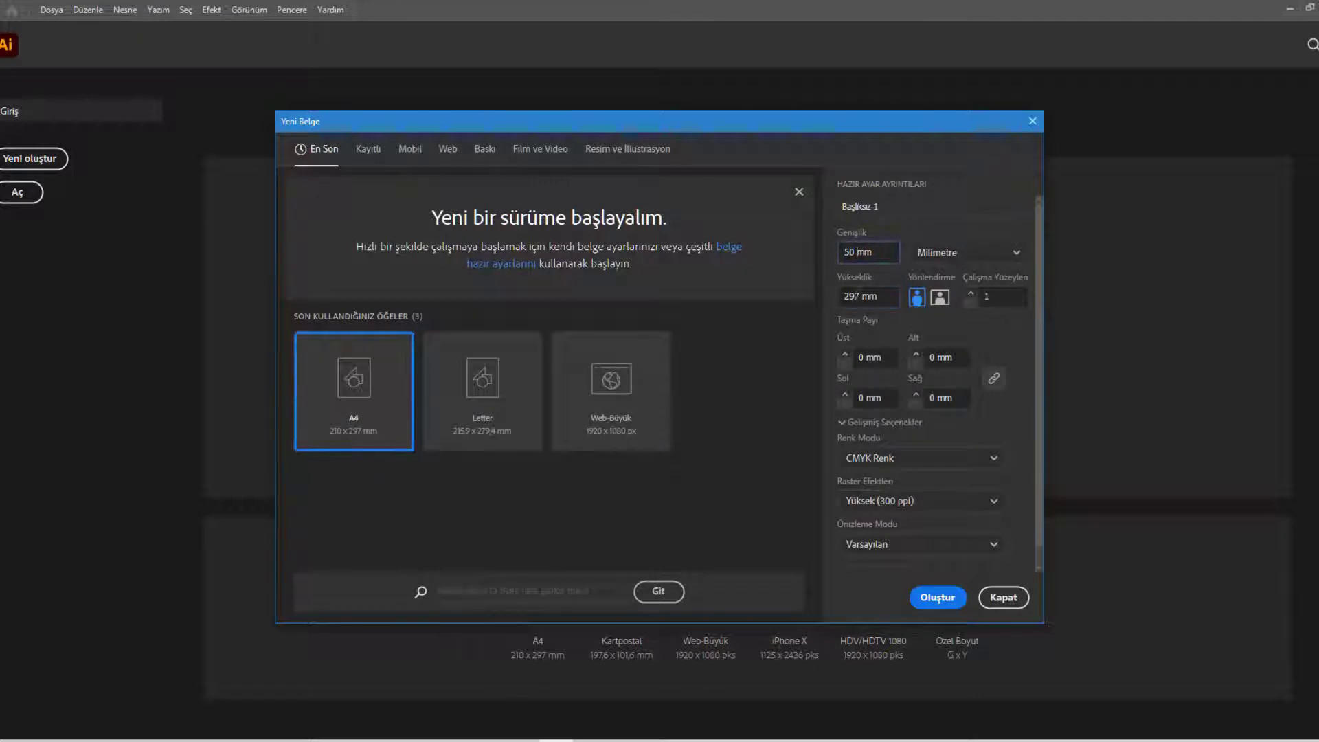
Create the 50 mm wide document and duplicate its artboard into a grid of four columns and three rows
{"action": "left_click", "coordinate": [938, 597]}
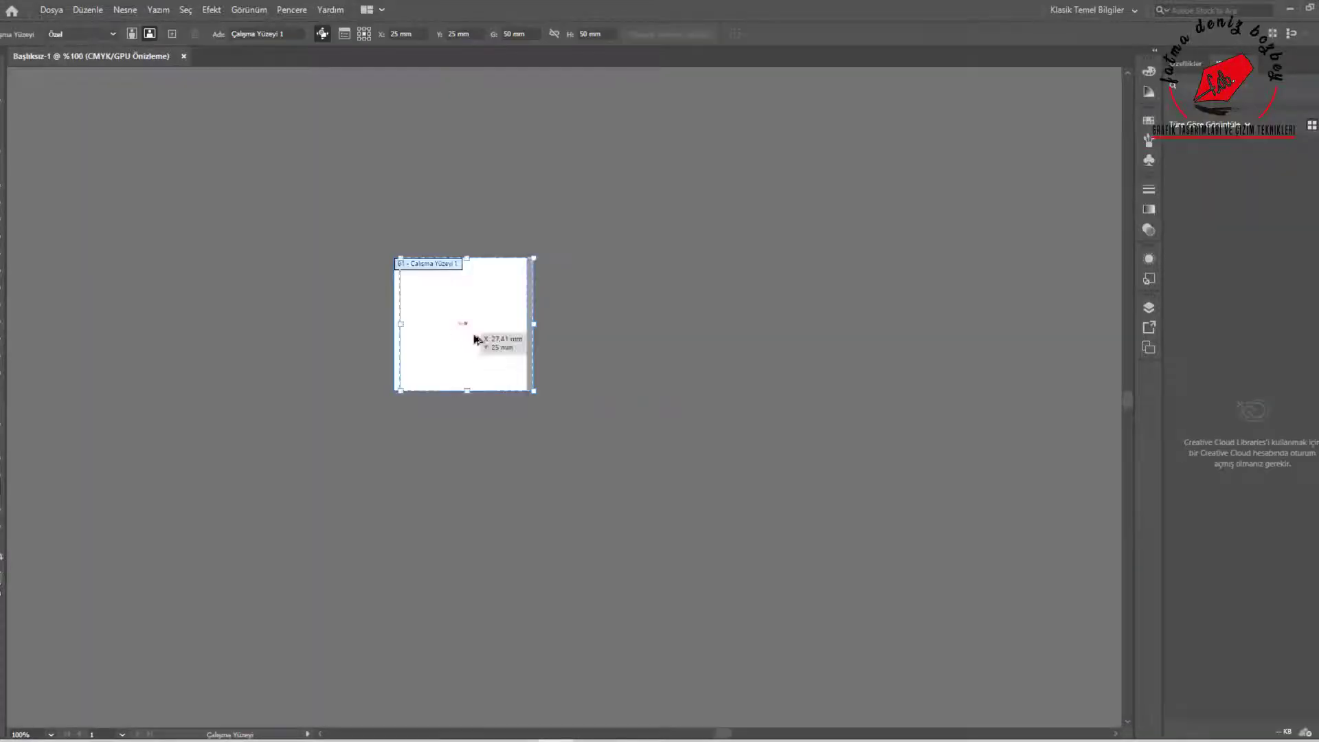
{"action": "left_click_drag", "start_coordinate": [480, 345], "coordinate": [632, 344]}
{"action": "left_click_drag", "start_coordinate": [632, 344], "coordinate": [756, 342]}
{"action": "left_click_drag", "start_coordinate": [757, 342], "coordinate": [905, 496]}
{"action": "left_click_drag", "start_coordinate": [905, 496], "coordinate": [751, 496]}
{"action": "left_click_drag", "start_coordinate": [751, 496], "coordinate": [598, 496]}
{"action": "left_click_drag", "start_coordinate": [599, 496], "coordinate": [905, 653]}
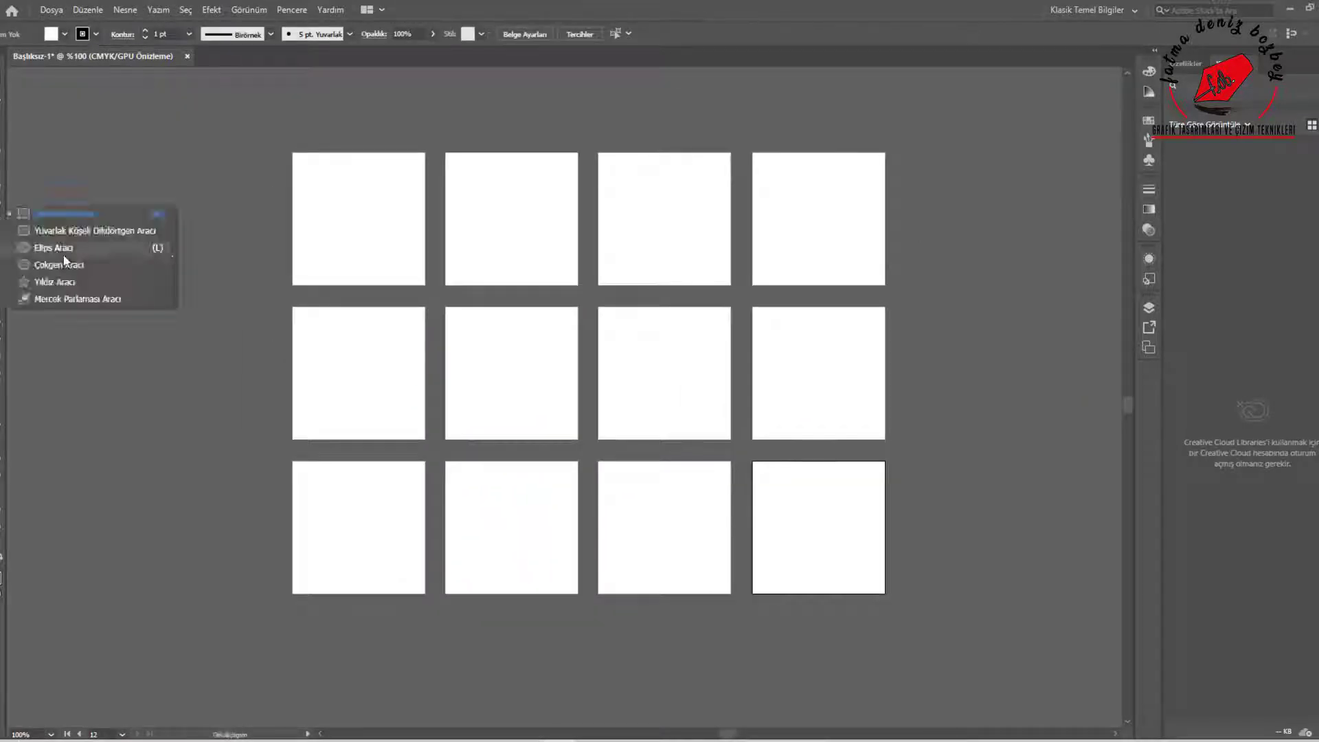
Draw a black-filled circle without an outline as a head in the upper part of the first artboard
{"action": "left_click", "coordinate": [63, 250]}
{"action": "key", "text": "shift+x"}
{"action": "left_click_drag", "start_coordinate": [331, 206], "coordinate": [362, 237]}
{"action": "key", "text": "v"}
{"action": "scroll", "coordinate": [301, 157], "scroll_direction": "up", "scroll_amount": 3}
{"action": "left_click_drag", "start_coordinate": [427, 377], "coordinate": [468, 248]}
Form a black rounded-rectangle body about 12.6 × 21 mm and centre it directly below the head
{"action": "left_click", "coordinate": [1, 593]}
{"action": "left_click_drag", "start_coordinate": [542, 470], "coordinate": [540, 465]}
{"action": "key", "text": "v"}
{"action": "left_click_drag", "start_coordinate": [503, 376], "coordinate": [494, 359]}
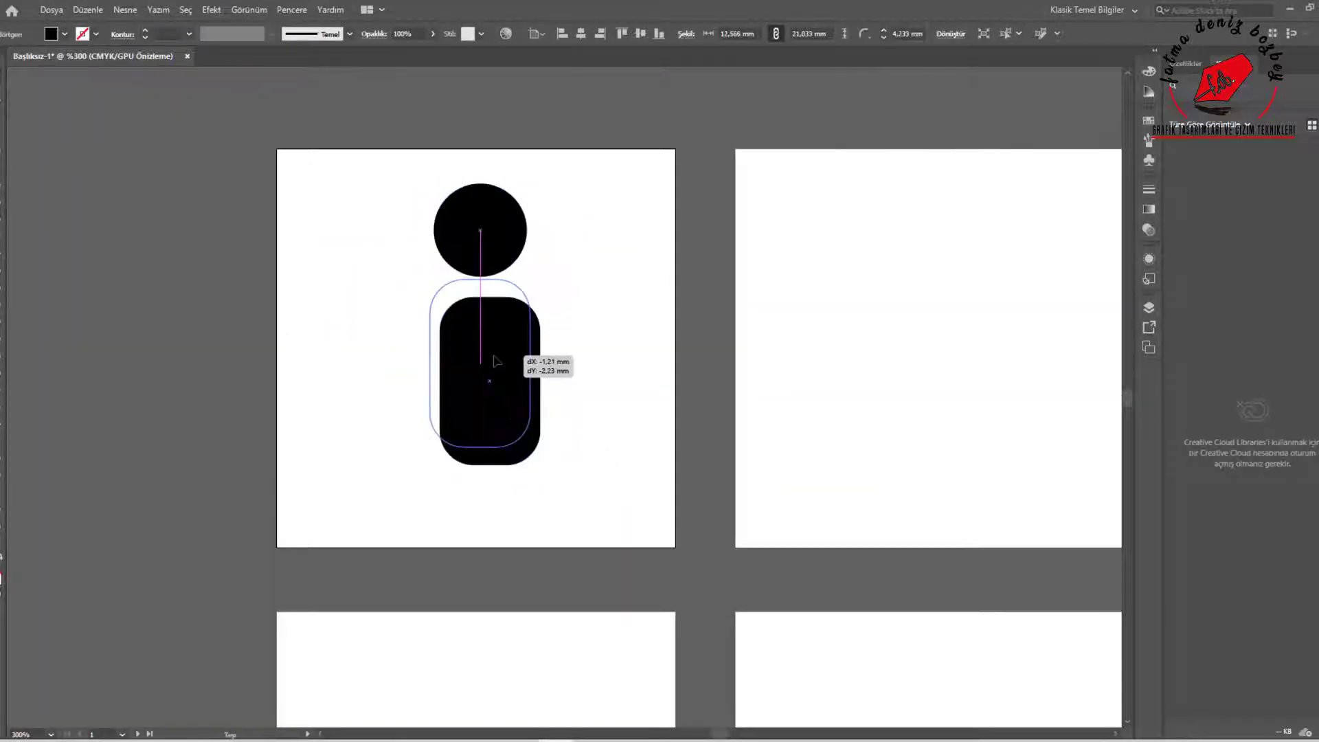
{"action": "left_click", "coordinate": [405, 412]}
Draw a rectangular leg about 4.6 × 9.5 mm with rounded lower corners and place a matching pair under the body
{"action": "key", "text": "m"}
{"action": "left_click_drag", "start_coordinate": [435, 453], "coordinate": [471, 529]}
{"action": "mouse_move", "coordinate": [452, 492]}
{"action": "left_mouse_down"}
{"action": "mouse_move", "coordinate": [503, 492]}
{"action": "mouse_move", "coordinate": [446, 492]}
{"action": "left_mouse_up"}
{"action": "left_click", "coordinate": [564, 481]}
{"action": "left_click_drag", "start_coordinate": [509, 492], "coordinate": [514, 492]}
{"action": "left_click", "coordinate": [566, 446]}
Draw a horizontal arm with a rounded hand end beside the body and reflect a copy of it to the opposite side
{"action": "key", "text": "m"}
{"action": "mouse_move", "coordinate": [425, 305]}
{"action": "left_mouse_down"}
{"action": "mouse_move", "coordinate": [384, 385]}
{"action": "mouse_move", "coordinate": [396, 330]}
{"action": "mouse_move", "coordinate": [589, 330]}
{"action": "mouse_move", "coordinate": [575, 329]}
{"action": "left_mouse_up"}
{"action": "key", "text": "v"}
{"action": "right_click", "coordinate": [581, 327]}
{"action": "mouse_move", "coordinate": [730, 572]}
{"action": "left_click", "coordinate": [801, 622]}
{"action": "left_click", "coordinate": [819, 336]}
{"action": "left_click", "coordinate": [910, 483]}
{"action": "left_click", "coordinate": [607, 392]}
Draw a triangle with the Polygon tool, then shrink and rotate it into half a bow tie below the head
{"action": "right_click", "coordinate": [1, 211]}
{"action": "left_click", "coordinate": [58, 281]}
{"action": "left_click_drag", "start_coordinate": [414, 364], "coordinate": [475, 419]}
{"action": "key", "text": "Down"}
{"action": "key", "text": "Down"}
{"action": "key", "text": "v"}
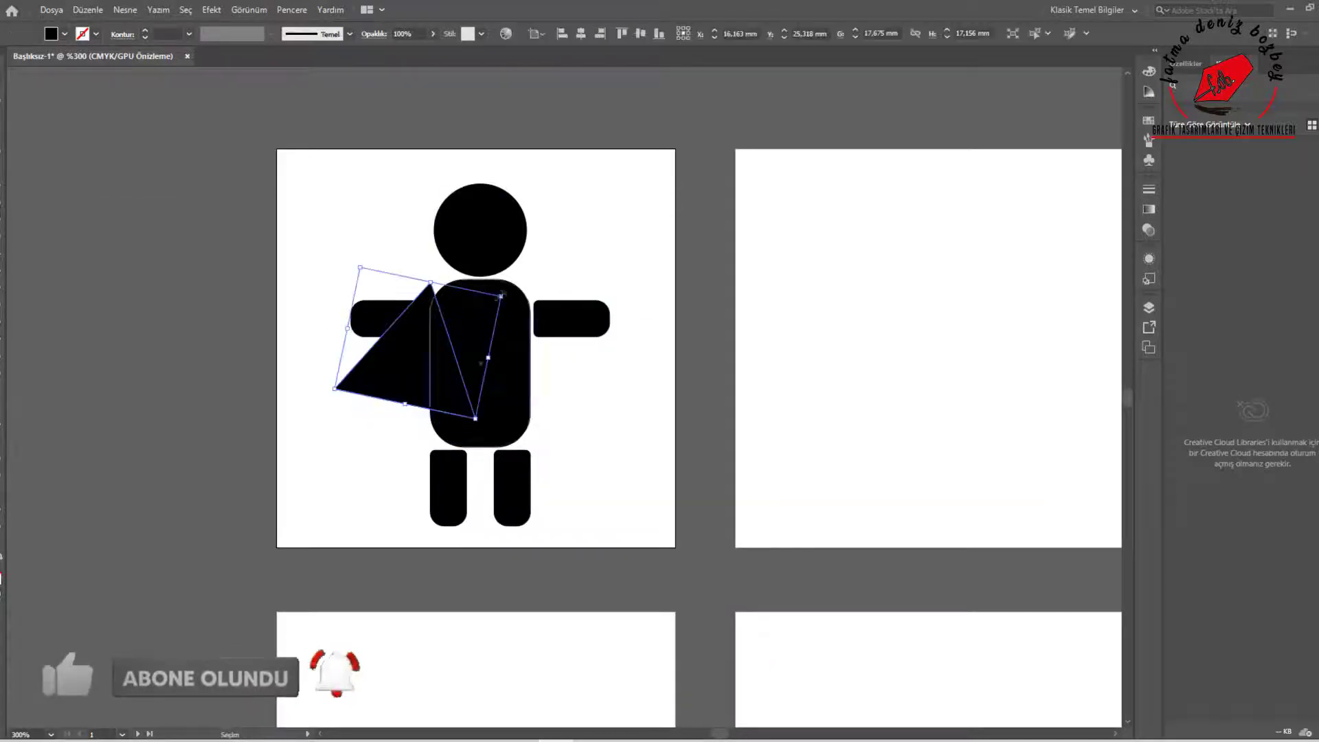
{"action": "left_click_drag", "start_coordinate": [389, 358], "coordinate": [462, 293]}
Reflect a copy of the small triangle to complete the white bow tie at the top of the body
{"action": "right_click", "coordinate": [404, 380]}
{"action": "mouse_move", "coordinate": [481, 625]}
{"action": "left_click", "coordinate": [624, 674]}
{"action": "left_click", "coordinate": [909, 483]}
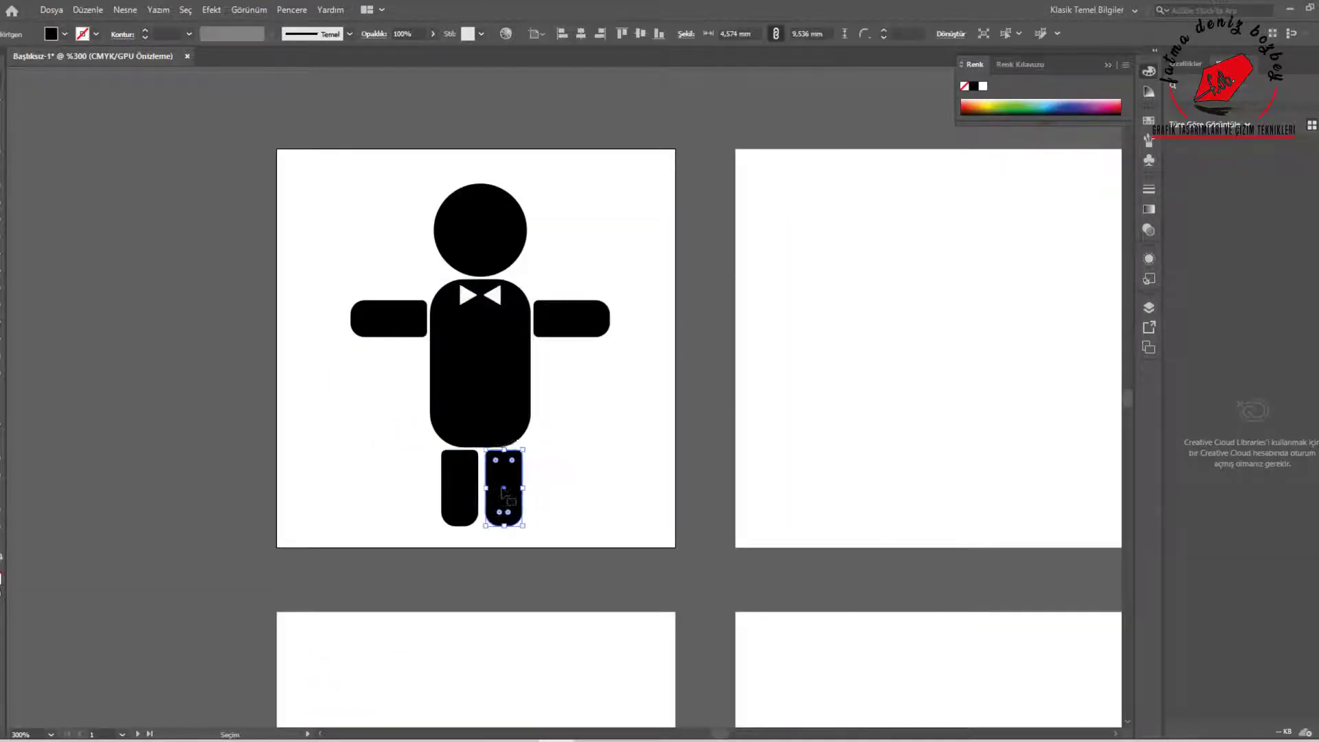
Scale the first figure's head down to about 9.5 mm and keep it centred just above the body
{"action": "left_click", "coordinate": [454, 246]}
{"action": "left_click_drag", "start_coordinate": [527, 183], "coordinate": [512, 200]}
{"action": "left_click", "coordinate": [348, 230]}
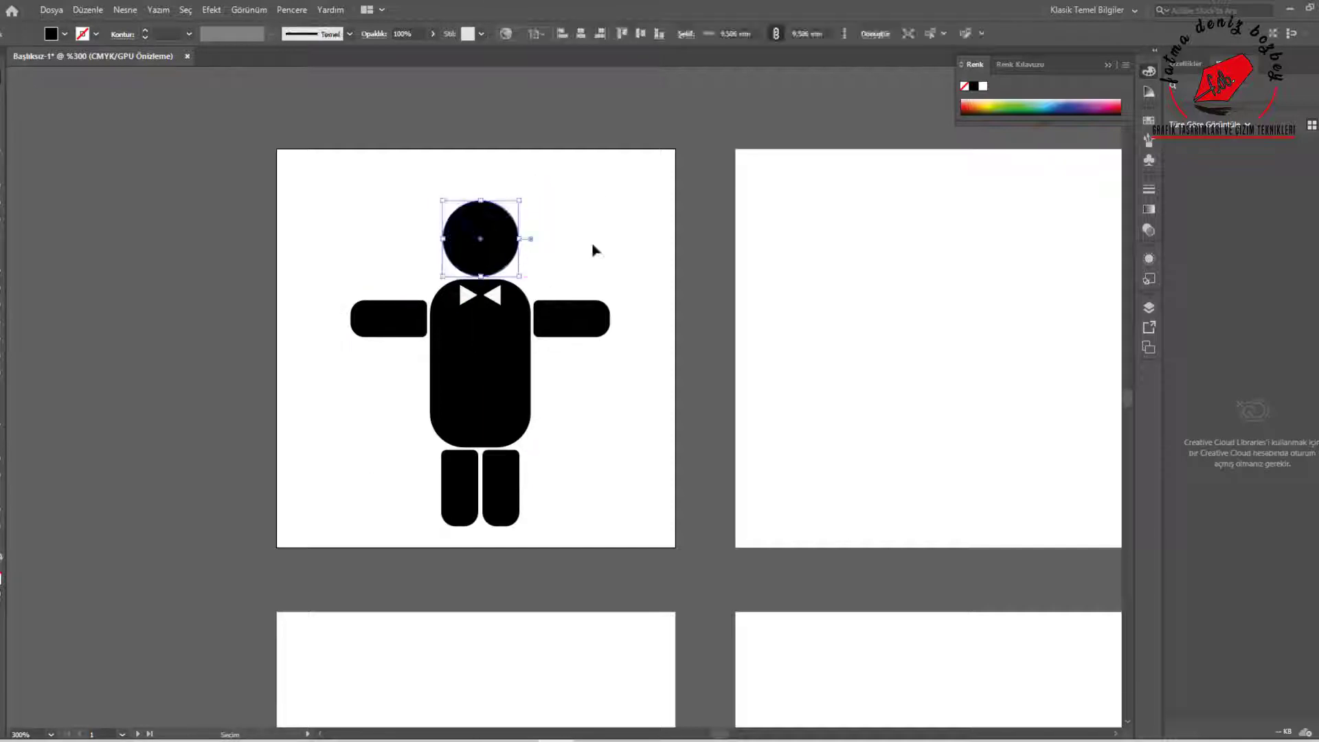
{"action": "left_click", "coordinate": [791, 330]}
Copy the first figure's head to the same position on the second artboard
{"action": "left_click_drag", "start_coordinate": [790, 330], "coordinate": [558, 282]}
{"action": "left_click_drag", "start_coordinate": [259, 206], "coordinate": [712, 204]}
{"action": "key", "text": "ctrl+z"}
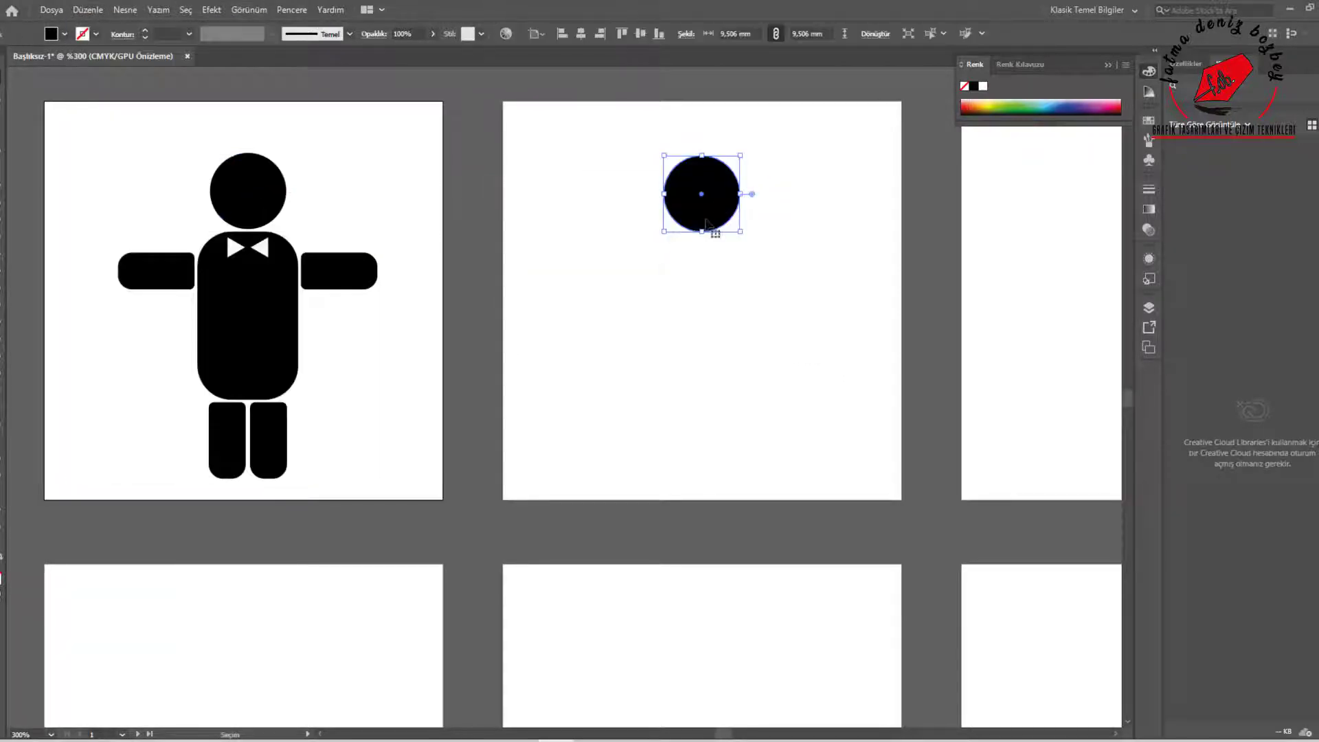
{"action": "right_click", "coordinate": [2, 211]}
{"action": "left_click", "coordinate": [82, 229]}
{"action": "left_click_drag", "start_coordinate": [681, 252], "coordinate": [809, 415]}
{"action": "key", "text": "Delete"}
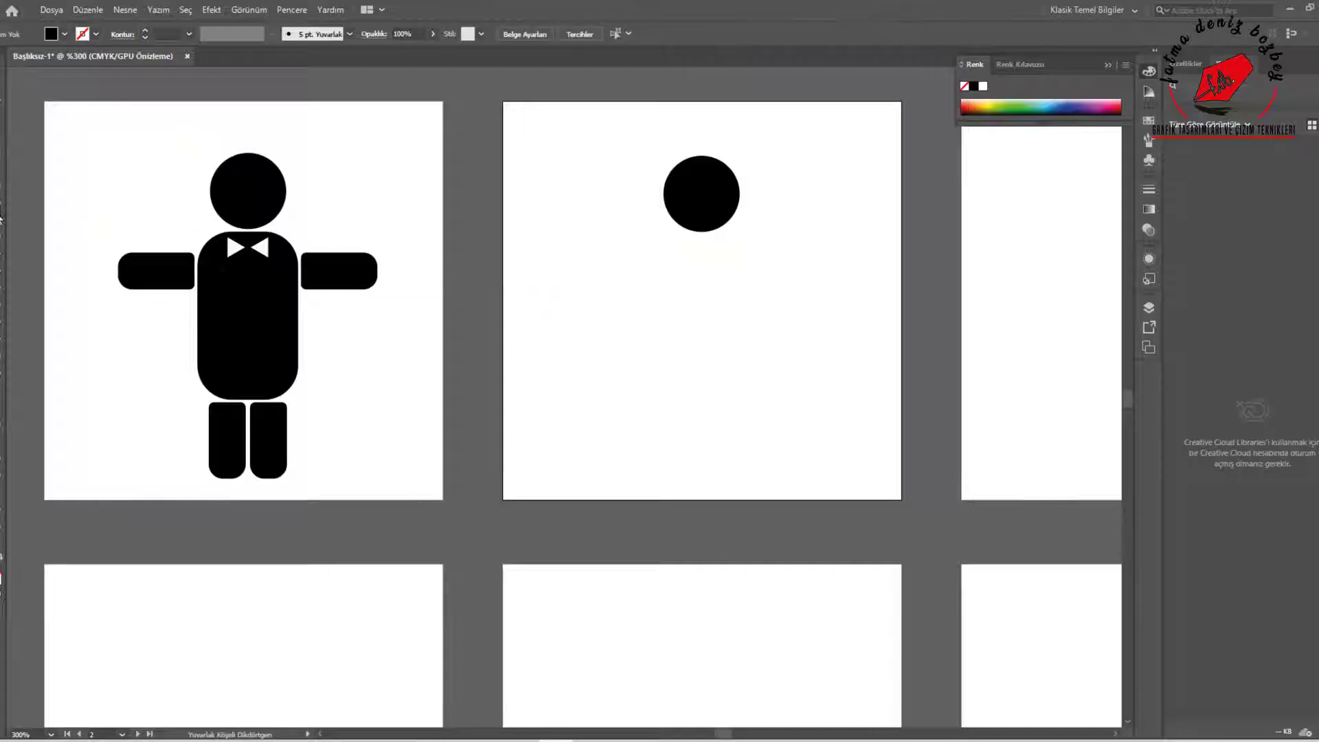
Draw a rectangle on the second artboard, narrow its upper corners into a dress shape, and centre it under the head
{"action": "key", "text": "m"}
{"action": "left_click_drag", "start_coordinate": [664, 256], "coordinate": [811, 430]}
{"action": "left_click", "coordinate": [2, 93]}
{"action": "left_click_drag", "start_coordinate": [663, 257], "coordinate": [702, 256]}
{"action": "left_click_drag", "start_coordinate": [810, 256], "coordinate": [768, 257]}
{"action": "left_click", "coordinate": [2, 76]}
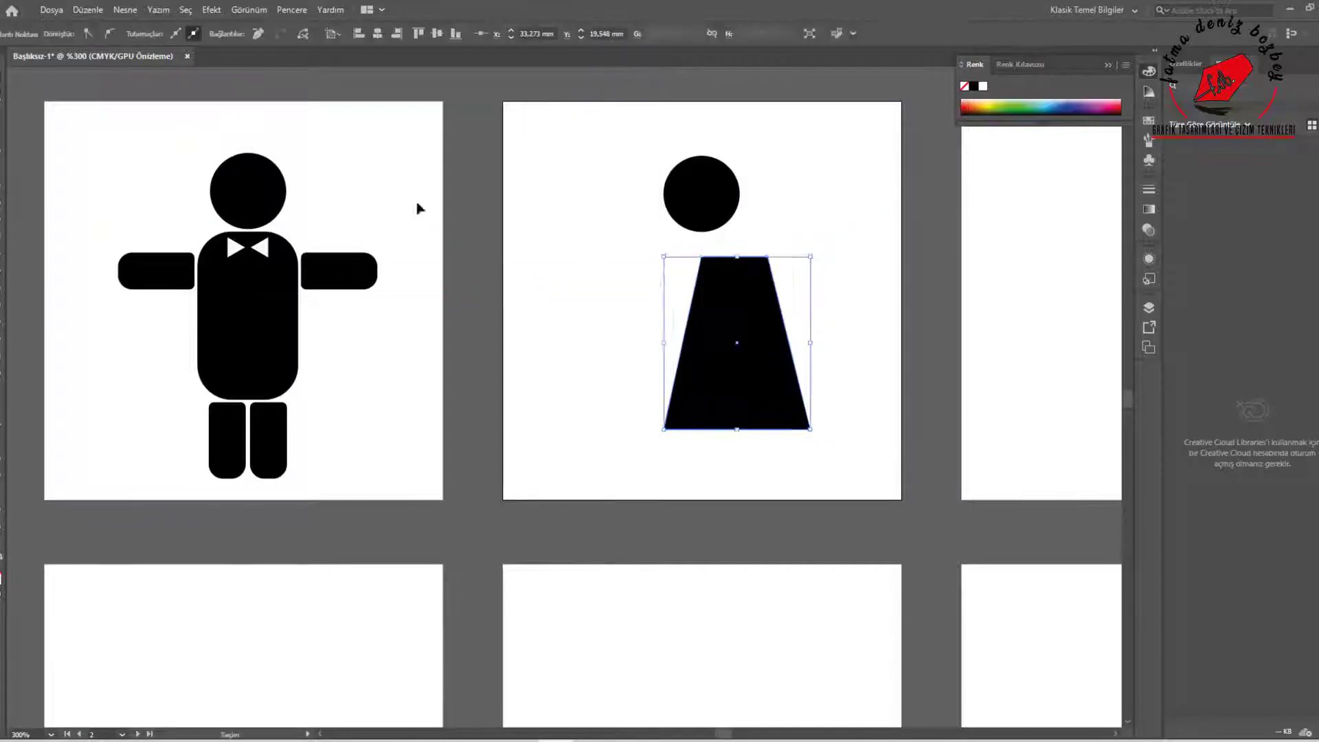
{"action": "mouse_move", "coordinate": [738, 375]}
{"action": "left_mouse_down"}
{"action": "mouse_move", "coordinate": [708, 354]}
{"action": "mouse_move", "coordinate": [727, 382]}
{"action": "left_mouse_up"}
Copy the first figure's legs and arms to the dress figure and tilt its arms upward at the shoulders
{"action": "left_click_drag", "start_coordinate": [313, 489], "coordinate": [724, 450]}
{"action": "left_click", "coordinate": [156, 270]}
{"action": "left_click", "coordinate": [339, 270], "text": "shift"}
{"action": "left_click_drag", "start_coordinate": [339, 271], "coordinate": [796, 271]}
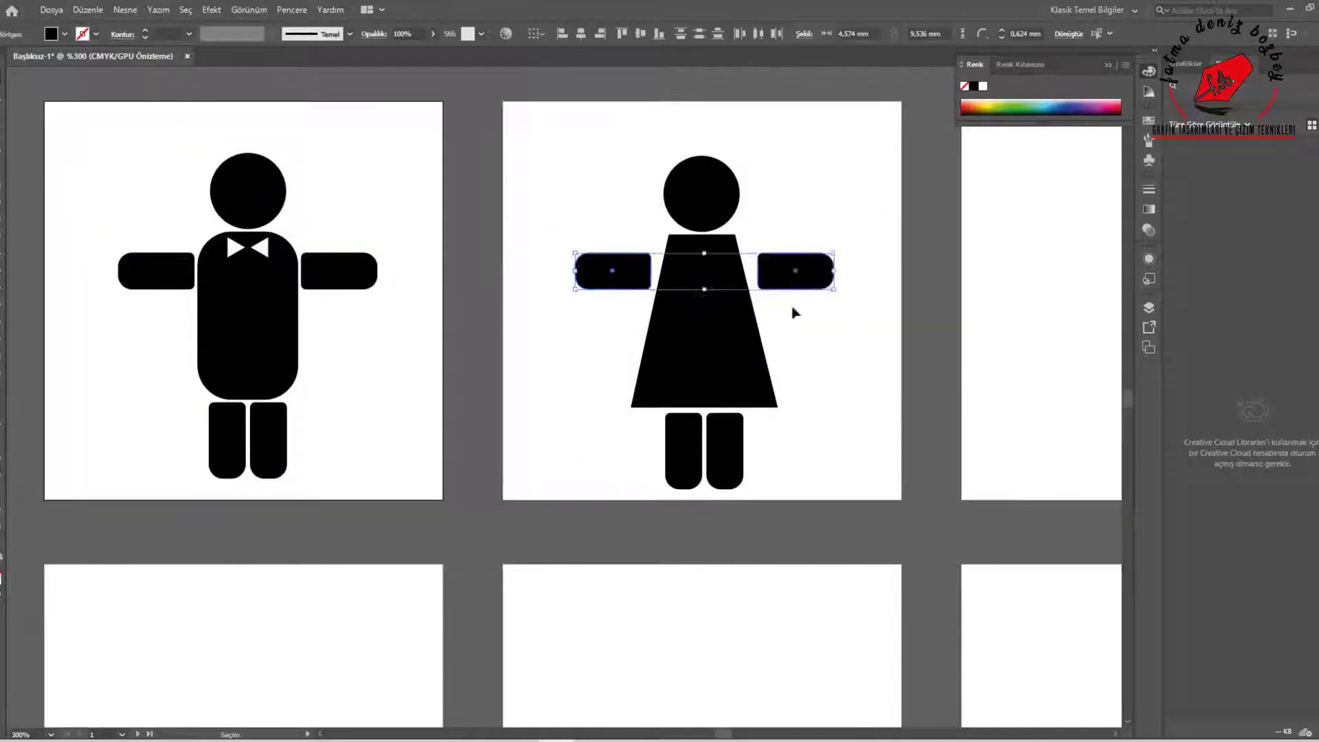
{"action": "left_click", "coordinate": [613, 271]}
{"action": "left_click_drag", "start_coordinate": [654, 292], "coordinate": [618, 253]}
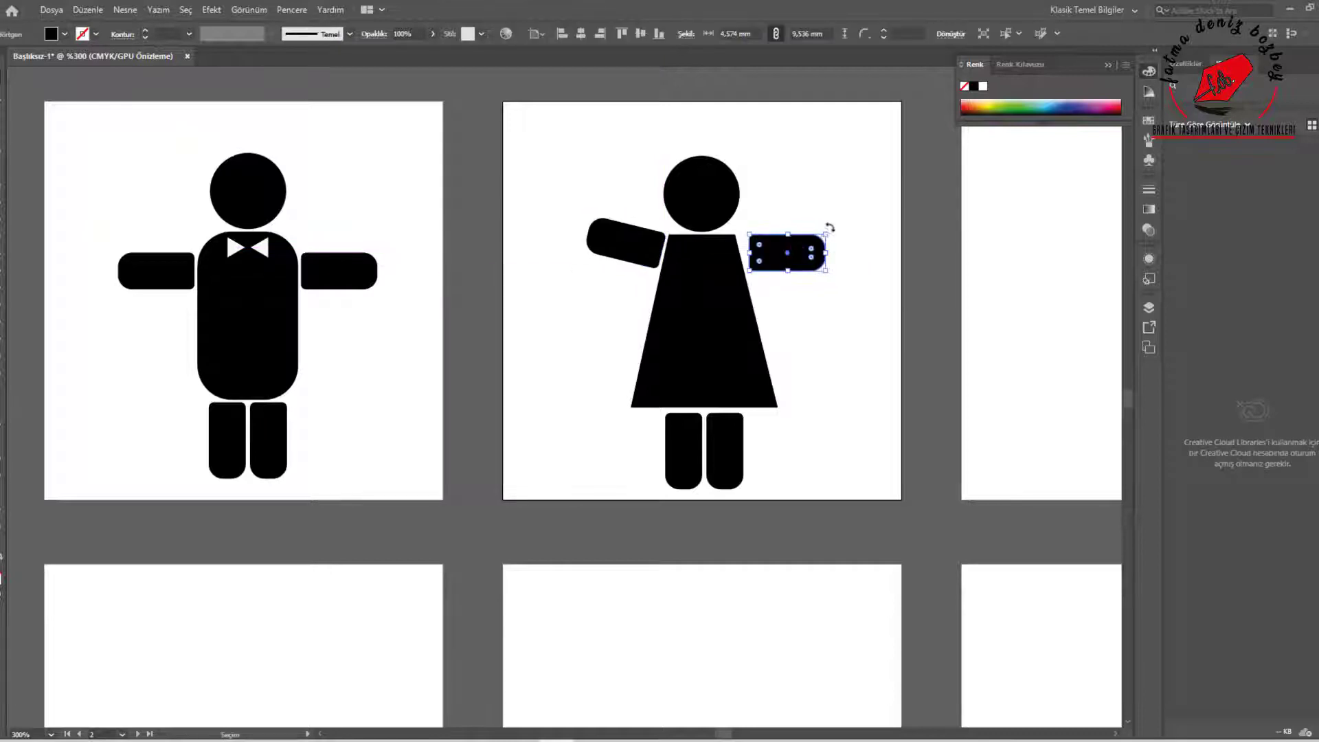
Draw two bicycle wheels about 10.4 mm wide with 2 pt black outlines and straight frame lines on the third artboard
{"action": "key", "text": "l"}
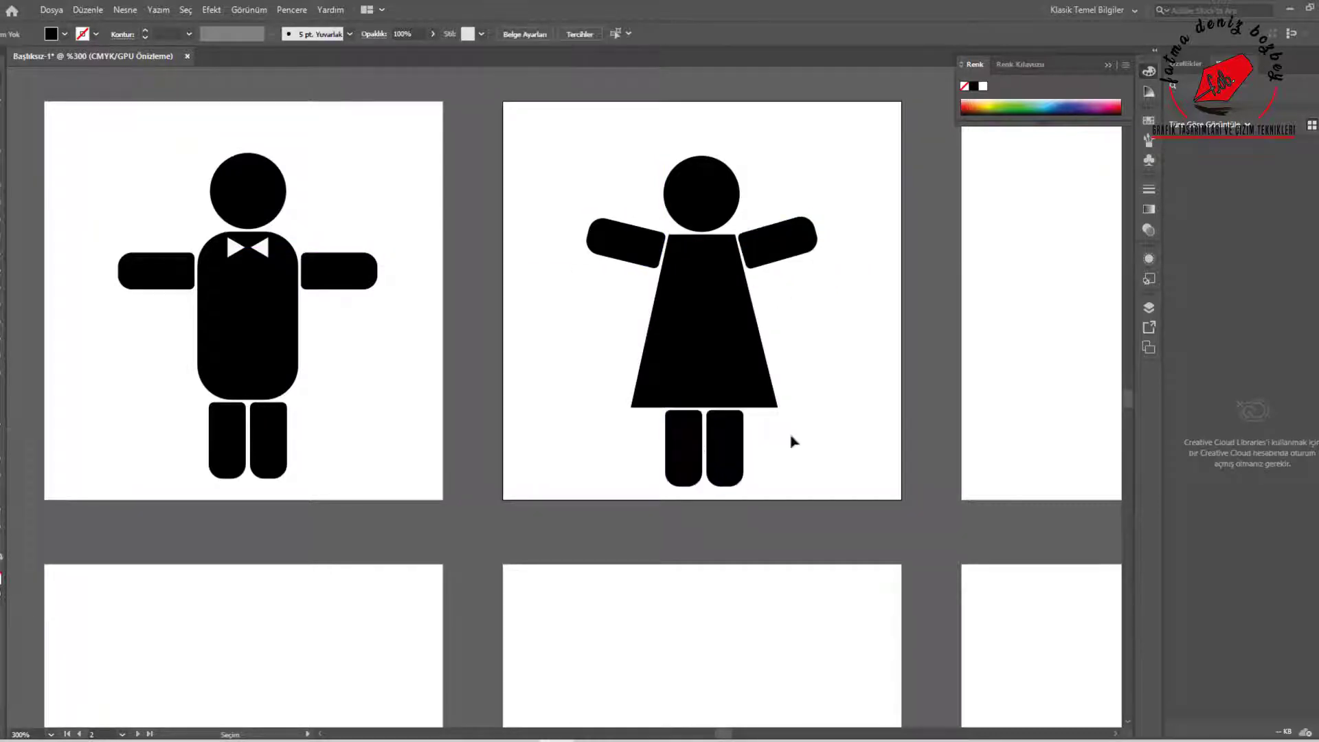
{"action": "scroll", "coordinate": [817, 454], "scroll_direction": "right", "scroll_amount": 5}
{"action": "left_click_drag", "start_coordinate": [593, 367], "coordinate": [678, 450]}
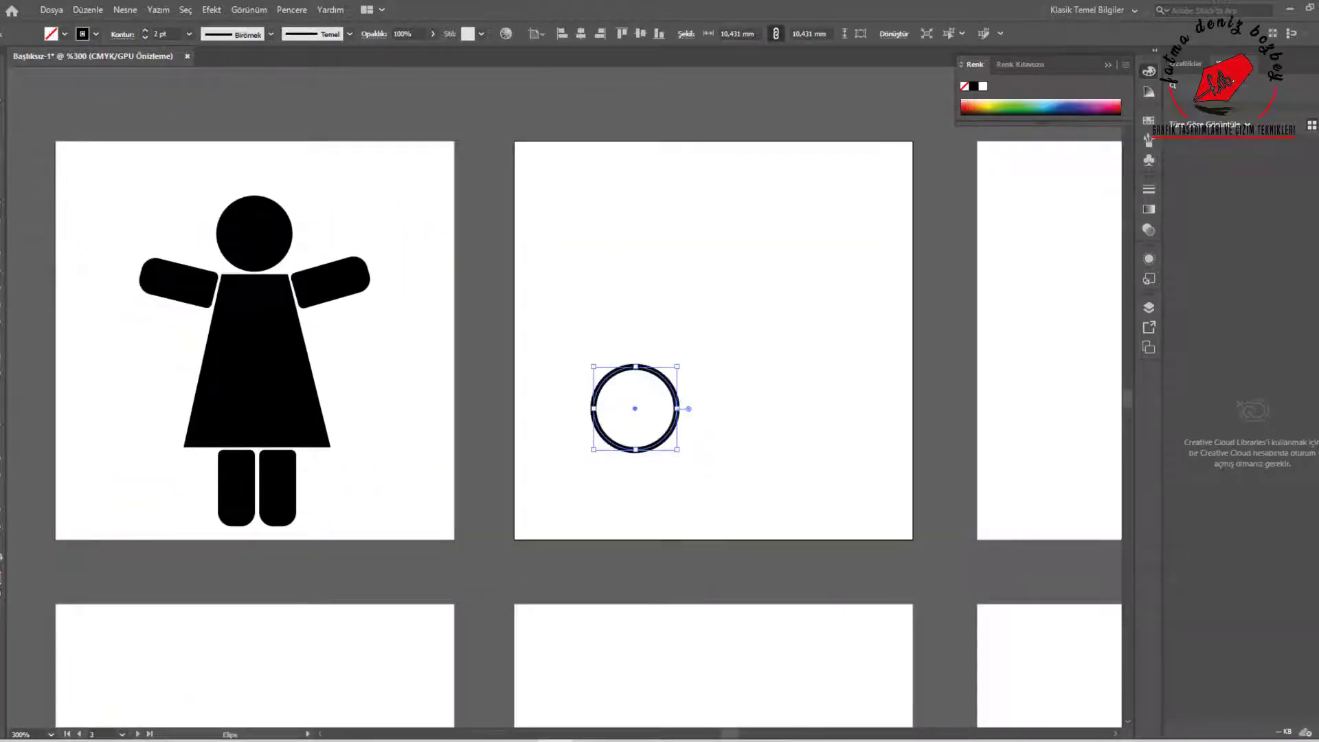
{"action": "left_click", "coordinate": [615, 447]}
{"action": "left_click_drag", "start_coordinate": [812, 440], "coordinate": [784, 408]}
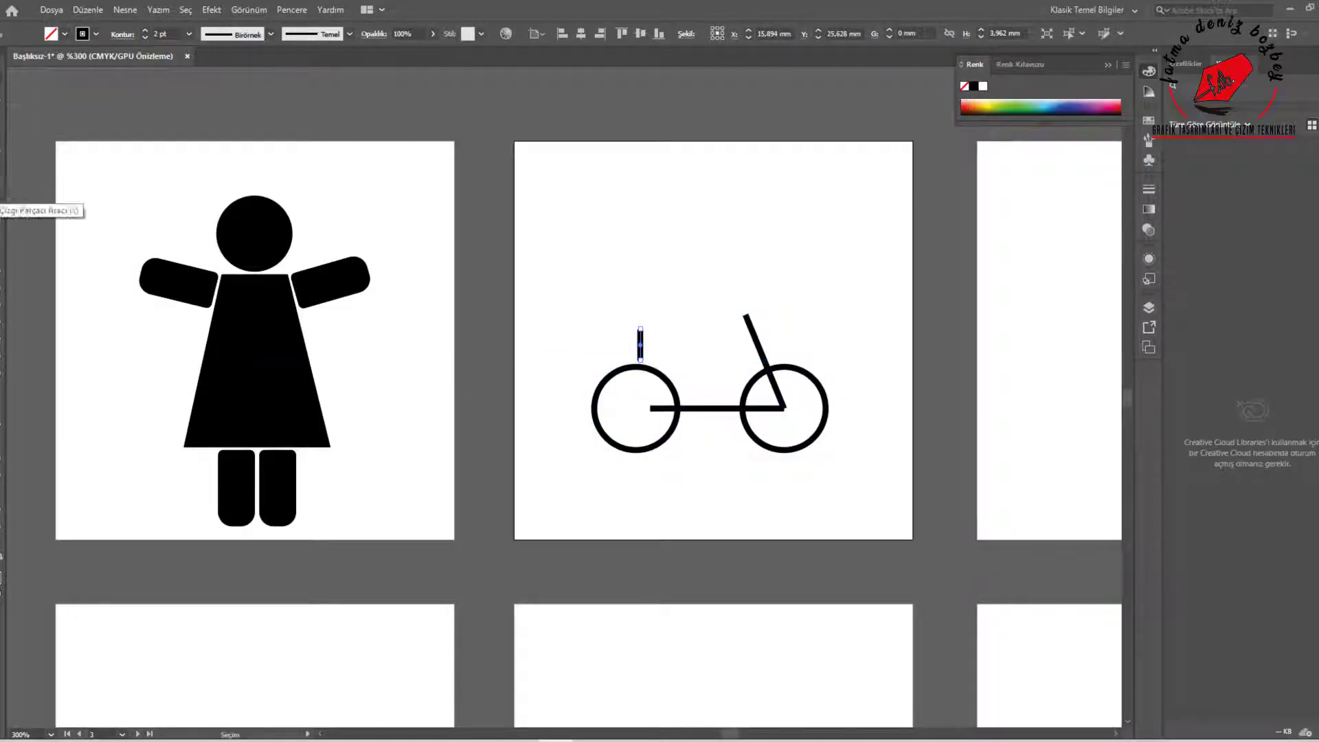
Draw a curved frame piece with the Arc tool around the rear wheel's upper front side
{"action": "left_click", "coordinate": [2, 201]}
{"action": "mouse_move", "coordinate": [636, 356]}
{"action": "left_mouse_down"}
{"action": "mouse_move", "coordinate": [638, 416]}
{"action": "mouse_move", "coordinate": [689, 388]}
{"action": "left_mouse_up"}
{"action": "right_click", "coordinate": [2, 202]}
{"action": "left_click", "coordinate": [52, 213]}
{"action": "left_click_drag", "start_coordinate": [673, 362], "coordinate": [672, 368]}
{"action": "left_click", "coordinate": [706, 335]}
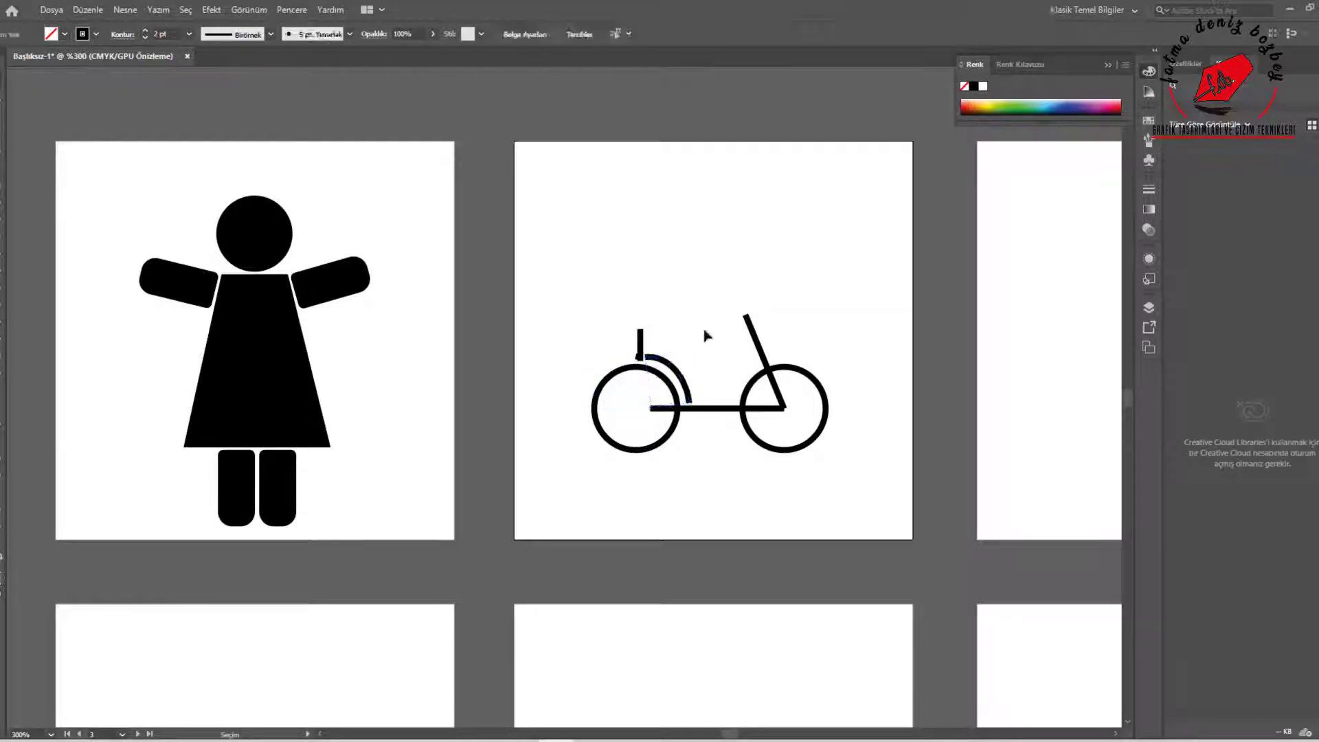
Delete the short vertical seat post line and adjust the arc's anchor points to follow the rear wheel
{"action": "scroll", "coordinate": [661, 363], "scroll_direction": "up", "scroll_amount": 5}
{"action": "left_click", "coordinate": [533, 309]}
{"action": "key", "text": "Delete"}
{"action": "left_click", "coordinate": [788, 437]}
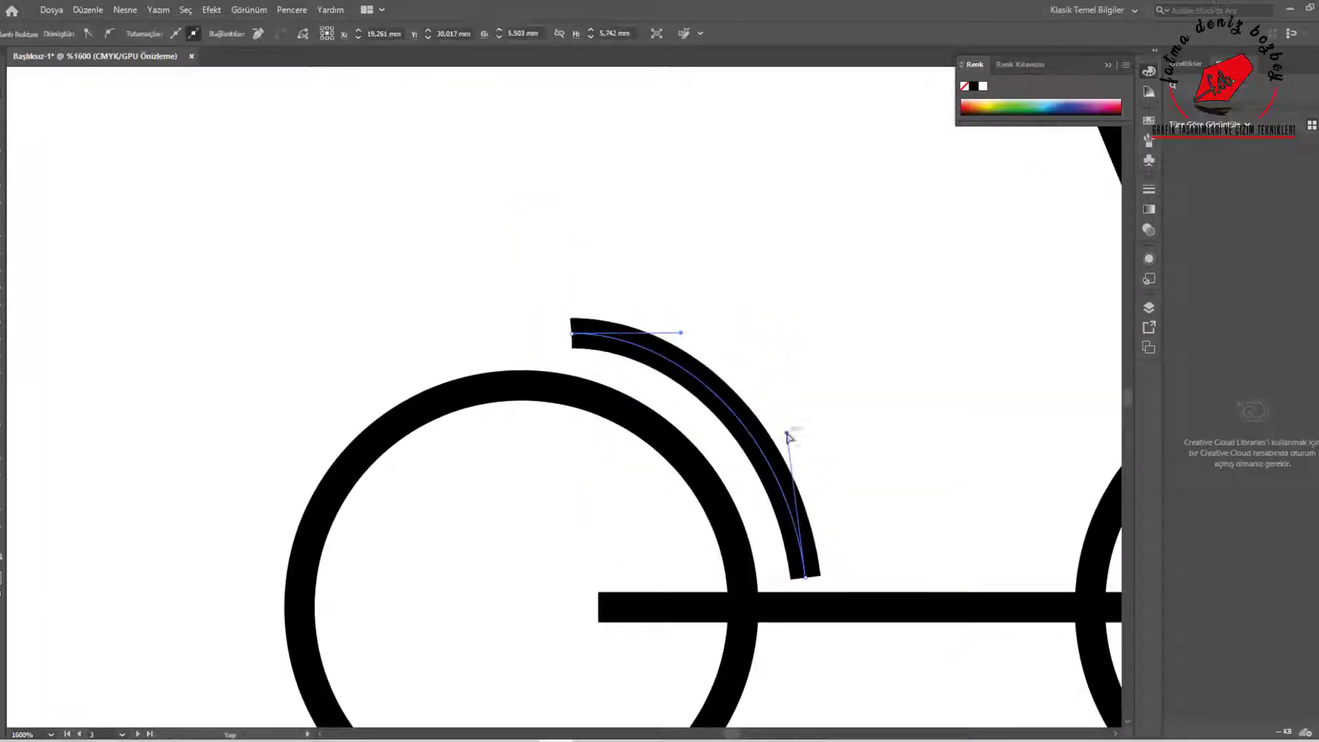
{"action": "left_click_drag", "start_coordinate": [570, 332], "coordinate": [576, 344]}
Shape the rectangle of about 4 × 1 mm into a saddle with a rounded back and tapered front, resting on the seat post
{"action": "scroll", "coordinate": [695, 374], "scroll_direction": "down", "scroll_amount": 5}
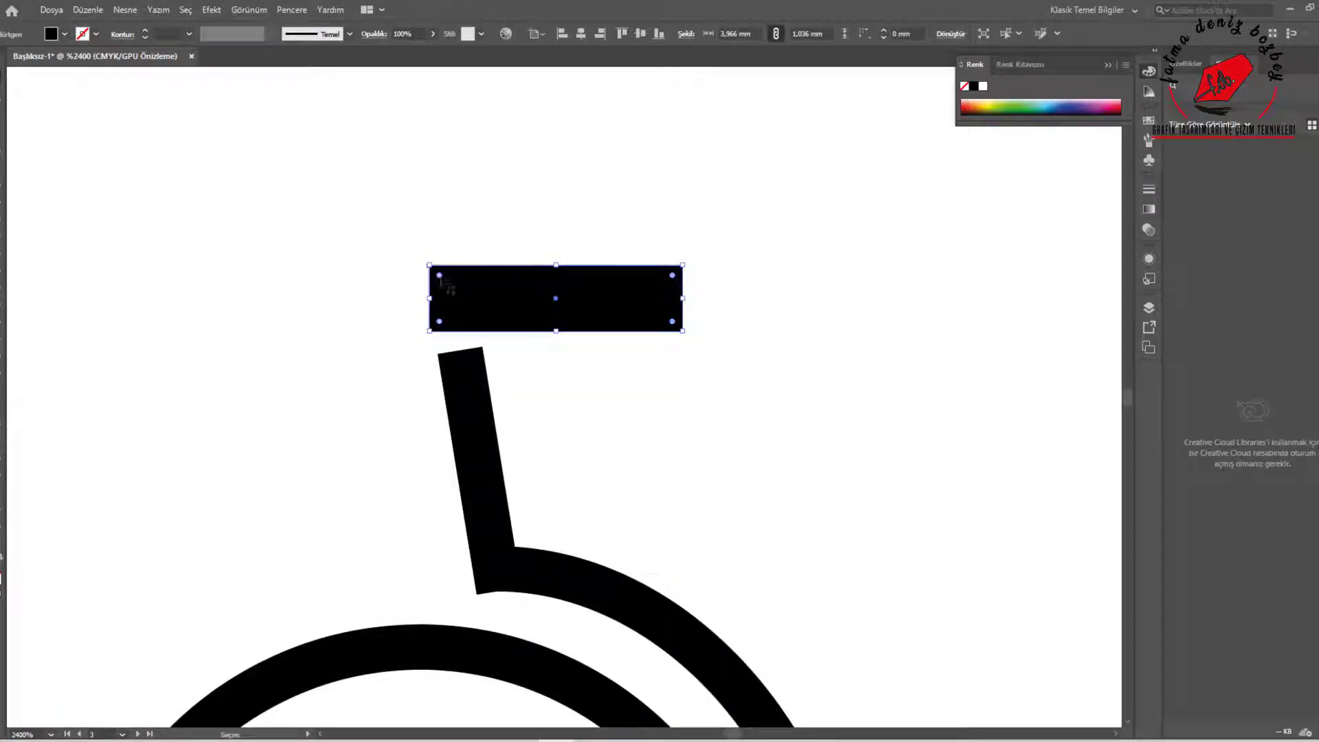
{"action": "left_click_drag", "start_coordinate": [440, 276], "coordinate": [462, 298]}
{"action": "key", "text": "a"}
{"action": "left_click", "coordinate": [683, 266]}
{"action": "left_click_drag", "start_coordinate": [683, 266], "coordinate": [683, 311]}
{"action": "key", "text": "v"}
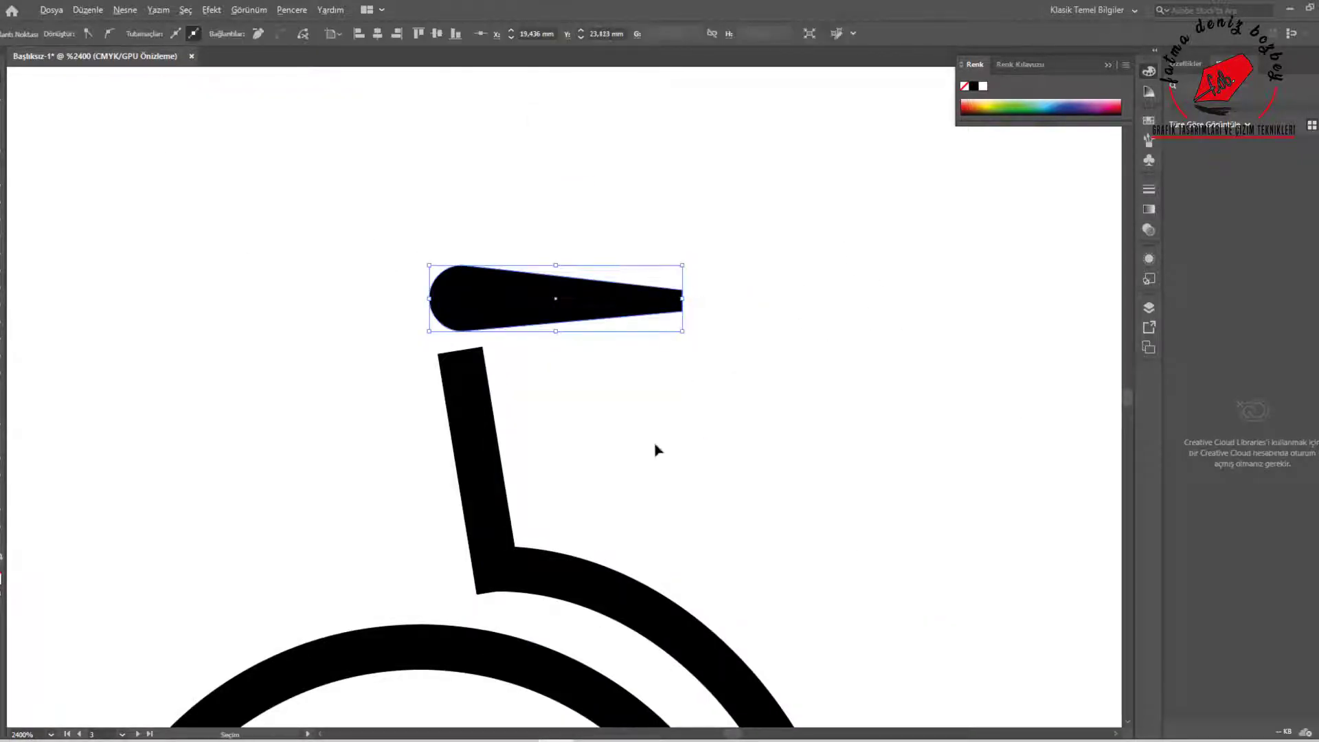
{"action": "scroll", "coordinate": [655, 450], "scroll_direction": "down", "scroll_amount": 3}
{"action": "left_click_drag", "start_coordinate": [612, 407], "coordinate": [608, 410]}
Reposition the slanted front fork line so that its lower end meets the end of the horizontal frame line
{"action": "scroll", "coordinate": [852, 443], "scroll_direction": "down", "scroll_amount": 1}
{"action": "left_click", "coordinate": [900, 481]}
{"action": "left_click_drag", "start_coordinate": [900, 481], "coordinate": [895, 482]}
{"action": "left_click", "coordinate": [894, 545]}
{"action": "scroll", "coordinate": [894, 545], "scroll_direction": "up", "scroll_amount": 3}
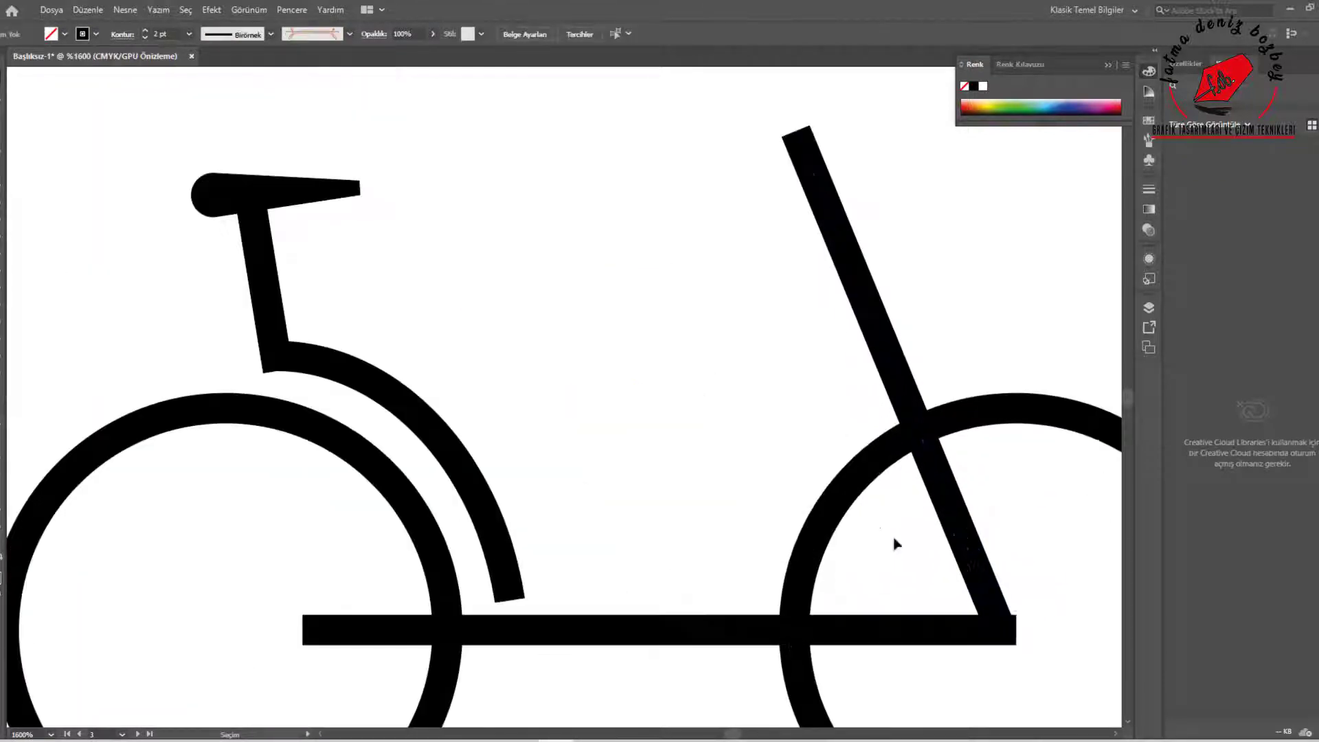
{"action": "left_click_drag", "start_coordinate": [901, 389], "coordinate": [903, 376]}
{"action": "scroll", "coordinate": [802, 374], "scroll_direction": "down", "scroll_amount": 2}
{"action": "left_click", "coordinate": [746, 351]}
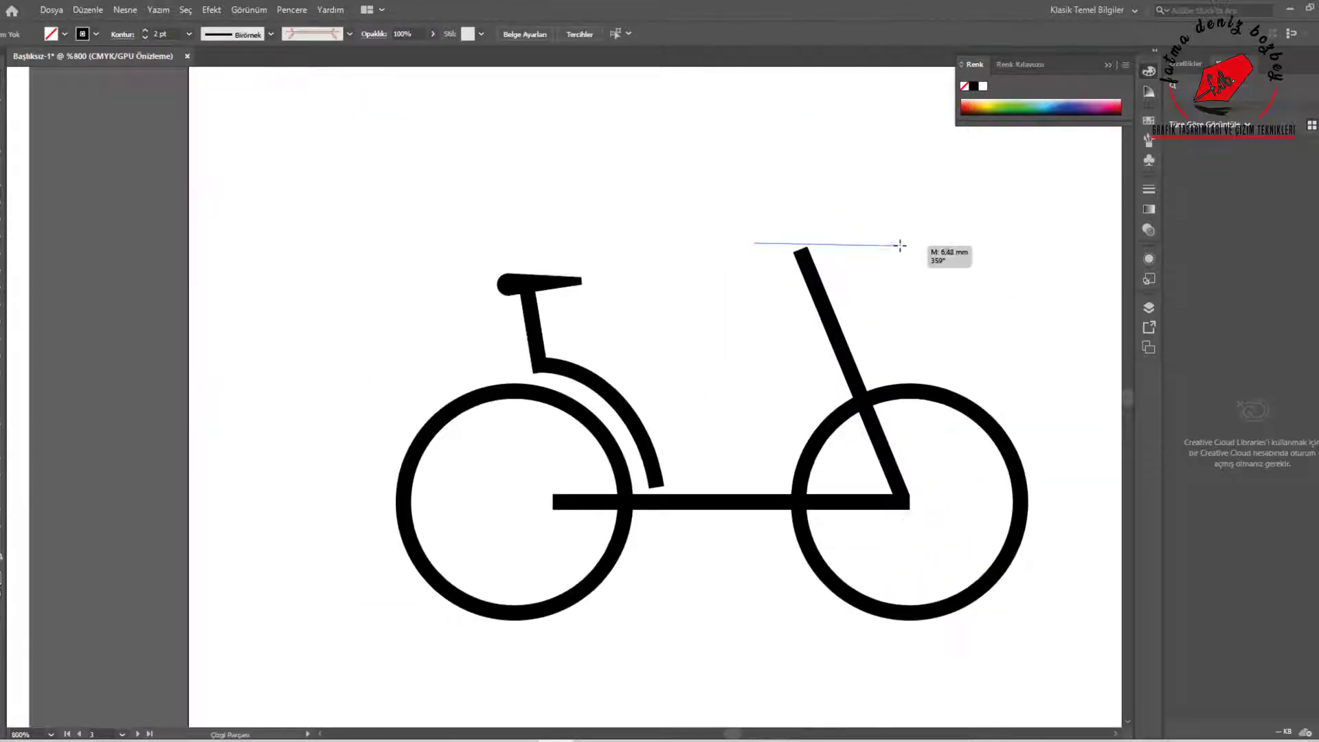
{"action": "left_click_drag", "start_coordinate": [900, 245], "coordinate": [901, 245]}
{"action": "key", "text": "v"}
{"action": "left_click_drag", "start_coordinate": [868, 246], "coordinate": [840, 256]}
{"action": "key", "text": "Delete"}
Draw a handlebar rectangle about 8.7 × 0.6 mm across the top of the fork and fully round its ends
{"action": "key", "text": "m"}
{"action": "left_click_drag", "start_coordinate": [713, 242], "coordinate": [898, 255]}
{"action": "left_click", "coordinate": [189, 34]}
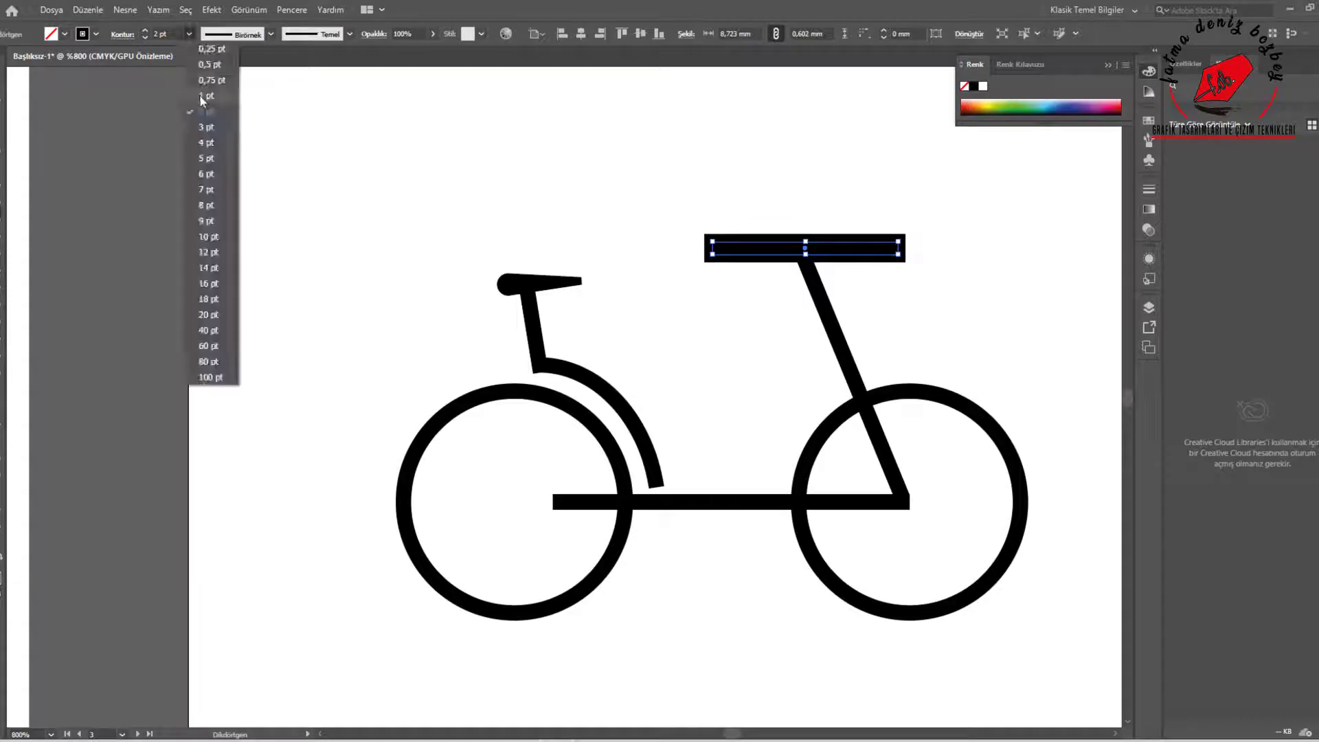
{"action": "left_click", "coordinate": [200, 98]}
{"action": "key", "text": "ctrl+z"}
{"action": "scroll", "coordinate": [850, 264], "scroll_direction": "up", "scroll_amount": 2}
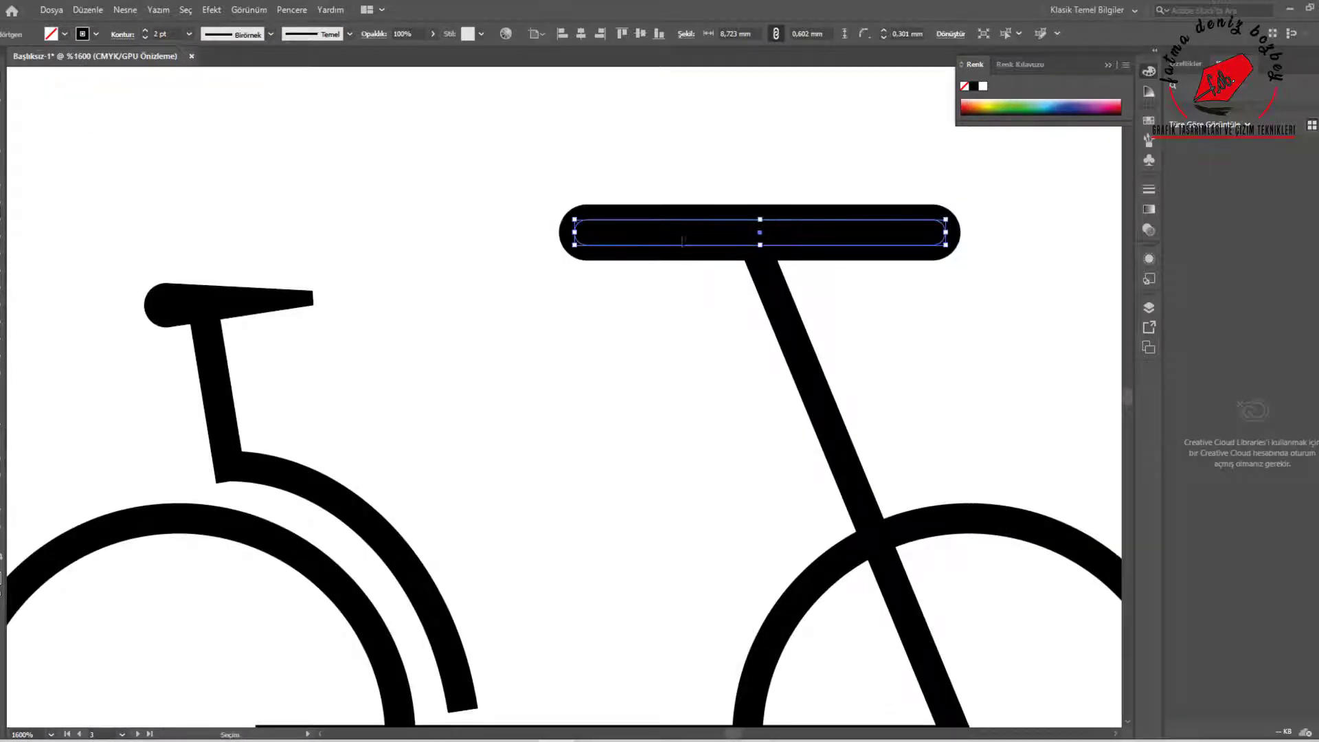
Fill the handlebar with black and set its outline weight to 0.55 pt
{"action": "left_click", "coordinate": [189, 33]}
{"action": "left_click", "coordinate": [201, 80]}
{"action": "left_click", "coordinate": [2, 557]}
{"action": "left_click", "coordinate": [191, 34]}
{"action": "left_click", "coordinate": [200, 96]}
{"action": "left_click", "coordinate": [189, 34]}
{"action": "left_click", "coordinate": [207, 80]}
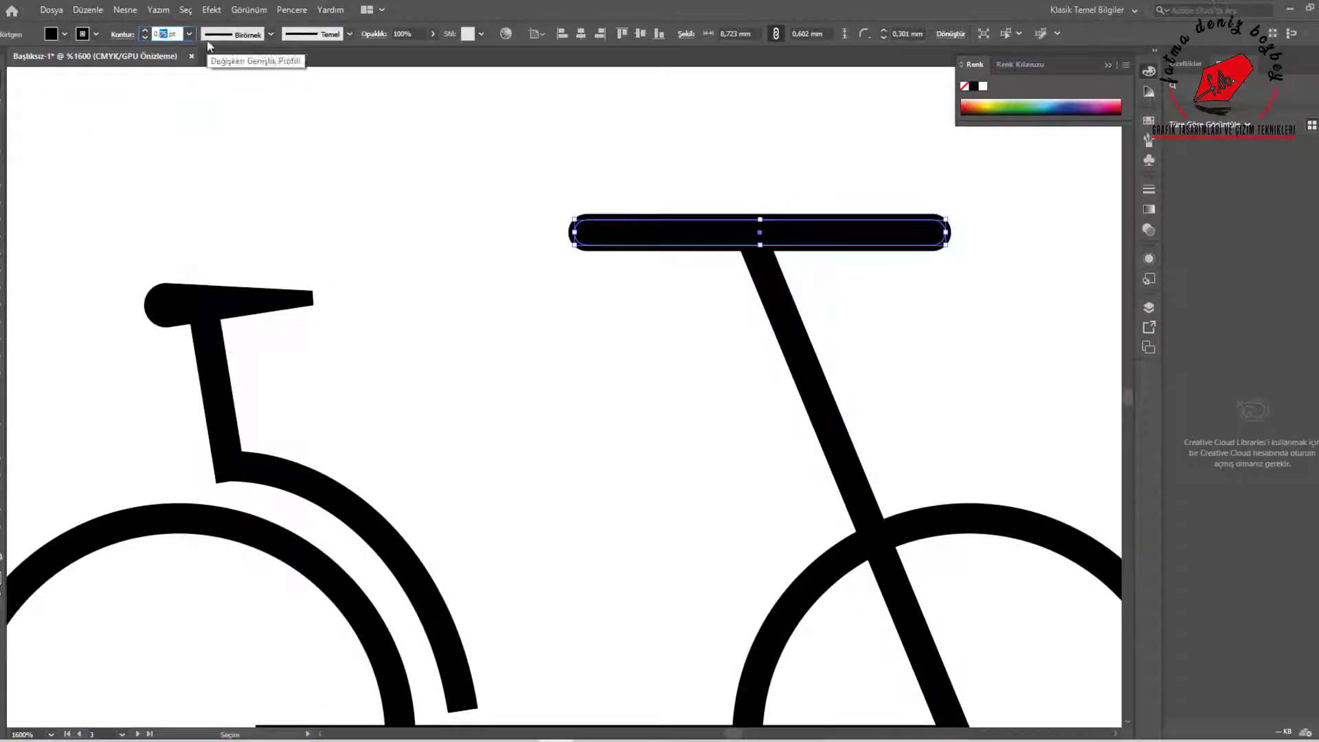
{"action": "type", "text": "55"}
{"action": "key", "text": "Return"}
{"action": "left_click", "coordinate": [453, 178]}
Extend the horizontal frame line backward to the centre of the rear wheel
{"action": "scroll", "coordinate": [548, 160], "scroll_direction": "down", "scroll_amount": 3}
{"action": "left_click_drag", "start_coordinate": [809, 250], "coordinate": [891, 413]}
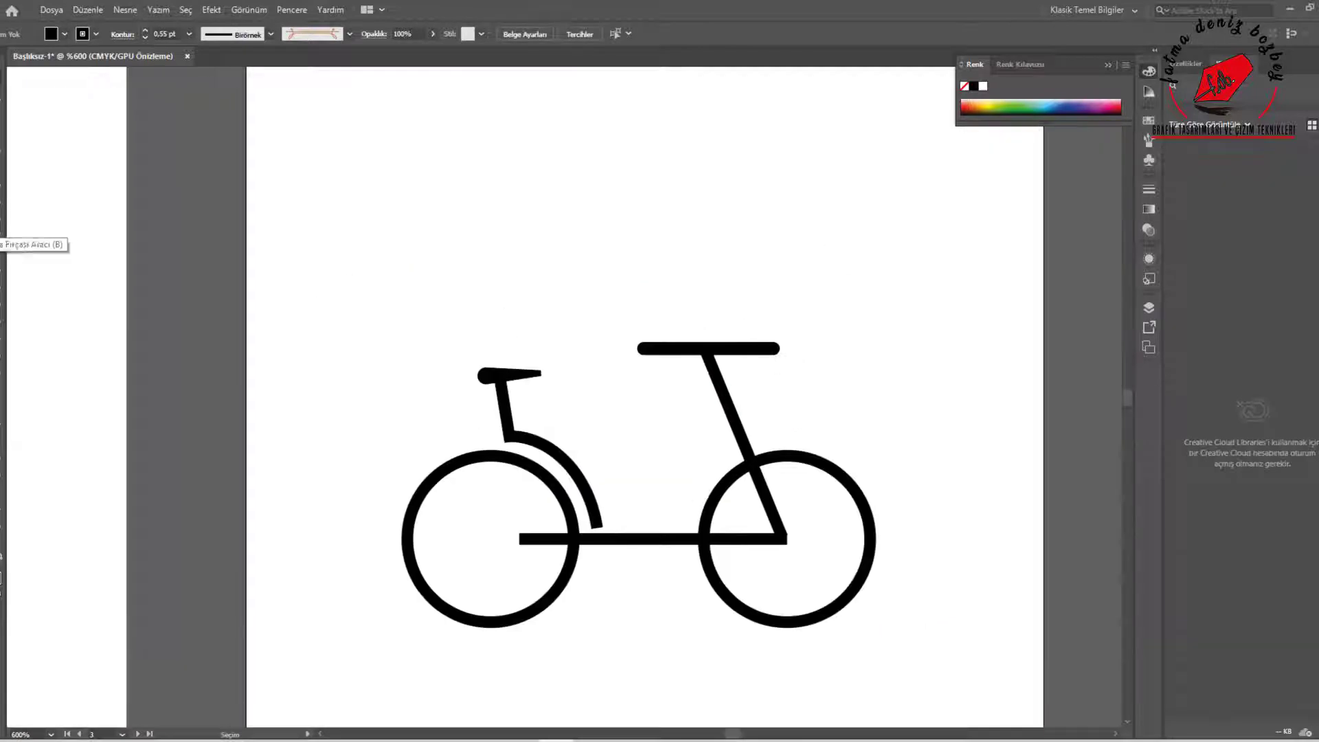
{"action": "left_click", "coordinate": [543, 540]}
{"action": "left_click_drag", "start_coordinate": [520, 540], "coordinate": [484, 540]}
{"action": "left_click", "coordinate": [687, 440]}
Draw a black-filled circle about 4.3 mm wide without an outline above the bicycle as the rider's head
{"action": "left_click", "coordinate": [1, 213]}
{"action": "left_click", "coordinate": [51, 250]}
{"action": "left_click_drag", "start_coordinate": [593, 189], "coordinate": [661, 258]}
{"action": "left_click", "coordinate": [2, 557]}
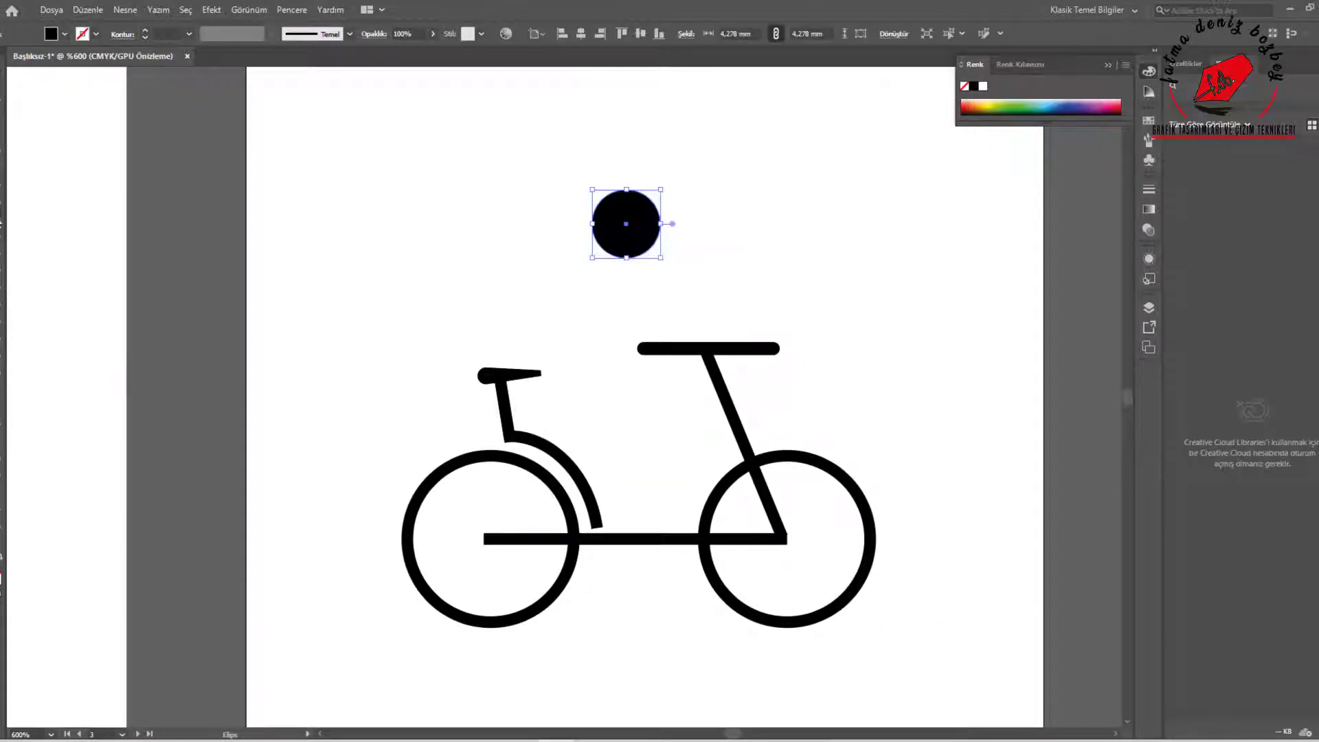
Form the rider's torso as a round-cornered rectangle tilted forward beneath the head
{"action": "left_click_drag", "start_coordinate": [525, 269], "coordinate": [408, 315]}
{"action": "left_click_drag", "start_coordinate": [586, 232], "coordinate": [503, 176]}
{"action": "left_click_drag", "start_coordinate": [507, 245], "coordinate": [577, 300]}
Draw a rectangle about 8.2 mm long, round its corners, and rotate it into the rider's thigh above the saddle
{"action": "mouse_move", "coordinate": [520, 404]}
{"action": "left_mouse_down"}
{"action": "mouse_move", "coordinate": [545, 360]}
{"action": "mouse_move", "coordinate": [588, 466]}
{"action": "left_mouse_up"}
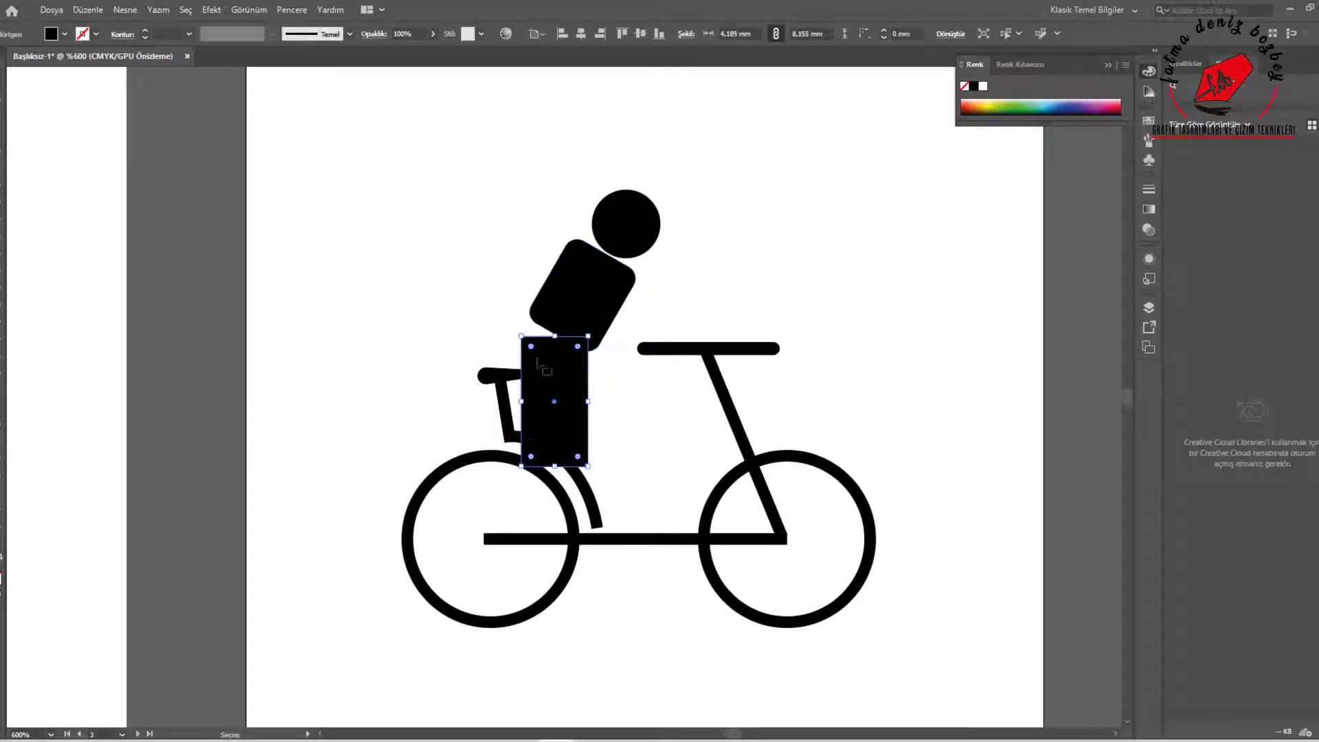
{"action": "left_click_drag", "start_coordinate": [514, 334], "coordinate": [513, 335]}
{"action": "left_click_drag", "start_coordinate": [573, 397], "coordinate": [585, 342]}
{"action": "left_click", "coordinate": [665, 415]}
{"action": "left_click", "coordinate": [605, 372]}
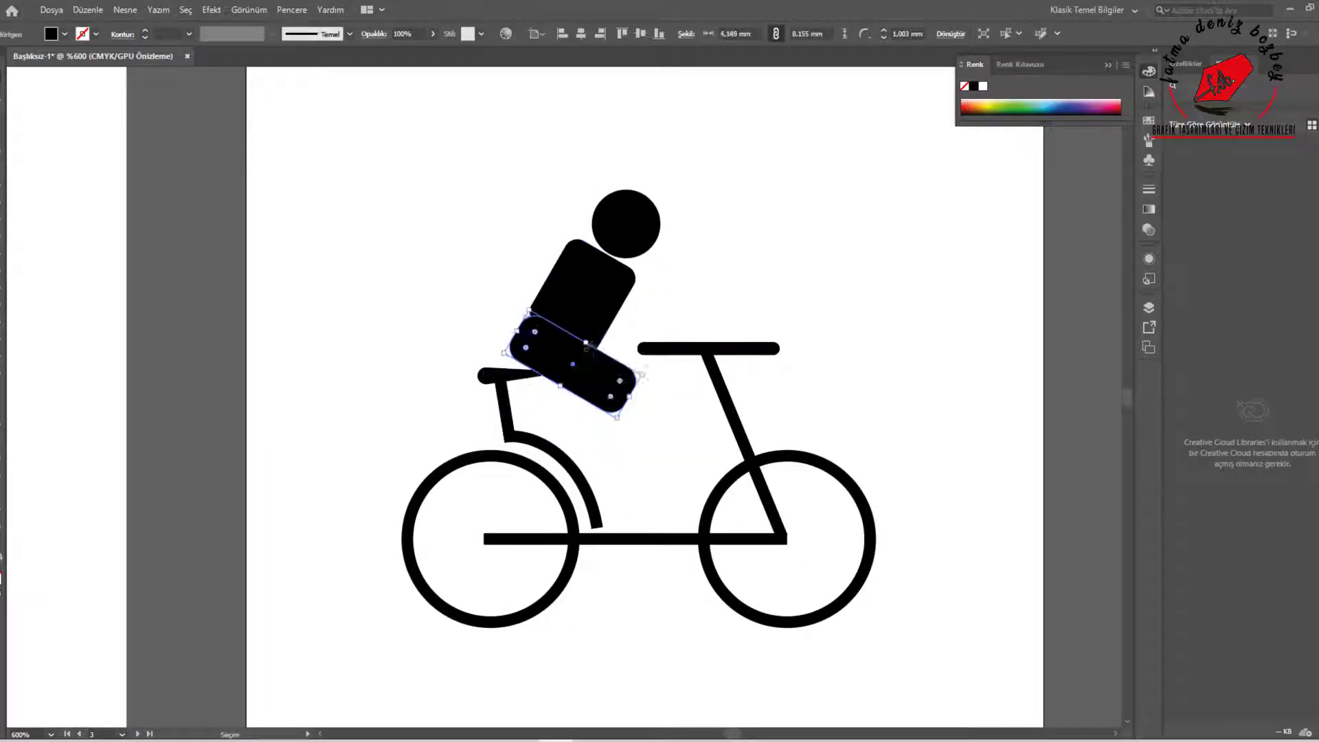
{"action": "left_click", "coordinate": [454, 357]}
{"action": "left_click", "coordinate": [597, 385]}
{"action": "left_click", "coordinate": [441, 263]}
Copy the thigh, then rotate and resize it into a lower leg reaching from the knee to the frame line
{"action": "left_click_drag", "start_coordinate": [630, 396], "coordinate": [874, 358]}
{"action": "left_click_drag", "start_coordinate": [811, 281], "coordinate": [931, 311]}
{"action": "left_click_drag", "start_coordinate": [881, 327], "coordinate": [626, 421]}
{"action": "left_click_drag", "start_coordinate": [568, 520], "coordinate": [603, 525]}
{"action": "left_click_drag", "start_coordinate": [616, 442], "coordinate": [652, 471]}
Add the rider's arm from a copied limb piece, rotated to reach from the shoulder to the handlebar
{"action": "left_click", "coordinate": [606, 386]}
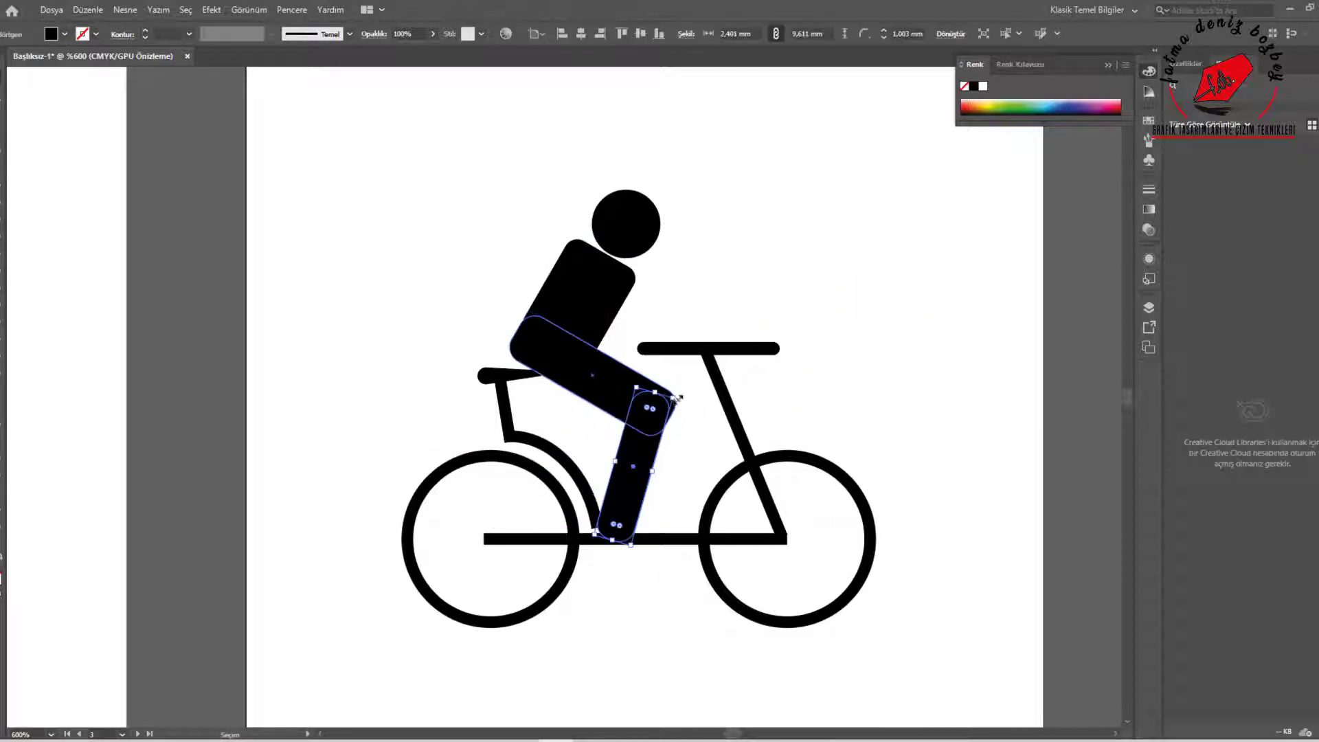
{"action": "left_click_drag", "start_coordinate": [606, 386], "coordinate": [791, 319]}
{"action": "left_click_drag", "start_coordinate": [791, 286], "coordinate": [670, 304]}
{"action": "left_click", "coordinate": [862, 342]}
Fit the rider's foot to the lower end of the leg at the horizontal frame line
{"action": "left_click_drag", "start_coordinate": [638, 549], "coordinate": [617, 512]}
{"action": "scroll", "coordinate": [589, 518], "scroll_direction": "up", "scroll_amount": 4}
{"action": "left_click", "coordinate": [864, 474]}
{"action": "scroll", "coordinate": [863, 476], "scroll_direction": "down", "scroll_amount": 2}
{"action": "scroll", "coordinate": [863, 506], "scroll_direction": "down", "scroll_amount": 5}
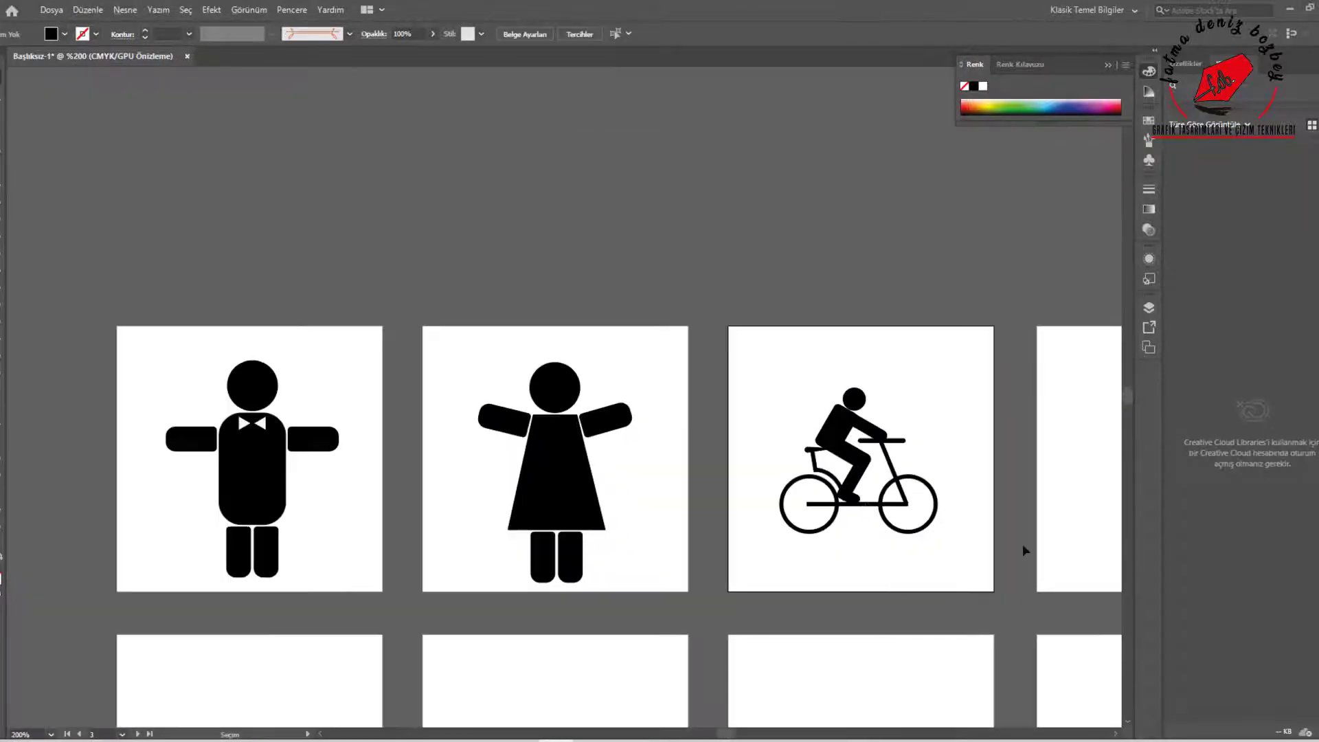
Draw a rectangle for a diver's torso on the fourth artboard, round its corners and tilt it diagonally
{"action": "scroll", "coordinate": [1022, 545], "scroll_direction": "up", "scroll_amount": 2}
{"action": "left_click_drag", "start_coordinate": [901, 450], "coordinate": [571, 465]}
{"action": "left_click_drag", "start_coordinate": [846, 442], "coordinate": [658, 481]}
{"action": "left_click", "coordinate": [2, 219]}
{"action": "left_click", "coordinate": [46, 234]}
{"action": "mouse_move", "coordinate": [763, 246]}
{"action": "left_mouse_down"}
{"action": "mouse_move", "coordinate": [827, 307]}
{"action": "mouse_move", "coordinate": [719, 435]}
{"action": "left_mouse_up"}
{"action": "left_click_drag", "start_coordinate": [748, 294], "coordinate": [819, 442]}
{"action": "key", "text": "v"}
{"action": "left_click_drag", "start_coordinate": [824, 287], "coordinate": [873, 344]}
{"action": "left_click_drag", "start_coordinate": [825, 345], "coordinate": [815, 354]}
Add narrow rounded bars parallel to the torso as the diver's two arms and two legs
{"action": "key", "text": "v"}
{"action": "mouse_move", "coordinate": [754, 444]}
{"action": "left_mouse_down"}
{"action": "mouse_move", "coordinate": [729, 579]}
{"action": "mouse_move", "coordinate": [804, 479]}
{"action": "left_mouse_up"}
{"action": "left_click_drag", "start_coordinate": [775, 479], "coordinate": [767, 450]}
{"action": "mouse_move", "coordinate": [766, 450]}
{"action": "left_mouse_down"}
{"action": "mouse_move", "coordinate": [692, 380]}
{"action": "mouse_move", "coordinate": [763, 454]}
{"action": "left_mouse_up"}
{"action": "left_click_drag", "start_coordinate": [763, 454], "coordinate": [769, 449]}
{"action": "left_click_drag", "start_coordinate": [924, 288], "coordinate": [924, 288], "text": "alt"}
{"action": "left_click_drag", "start_coordinate": [664, 401], "coordinate": [683, 422]}
Place a circular head about 5.5 mm wide with a white 0.75 pt outline between the arms and bring it to the front
{"action": "left_click_drag", "start_coordinate": [753, 467], "coordinate": [735, 446]}
{"action": "left_click", "coordinate": [789, 470]}
{"action": "left_click", "coordinate": [700, 446]}
{"action": "right_click", "coordinate": [703, 448]}
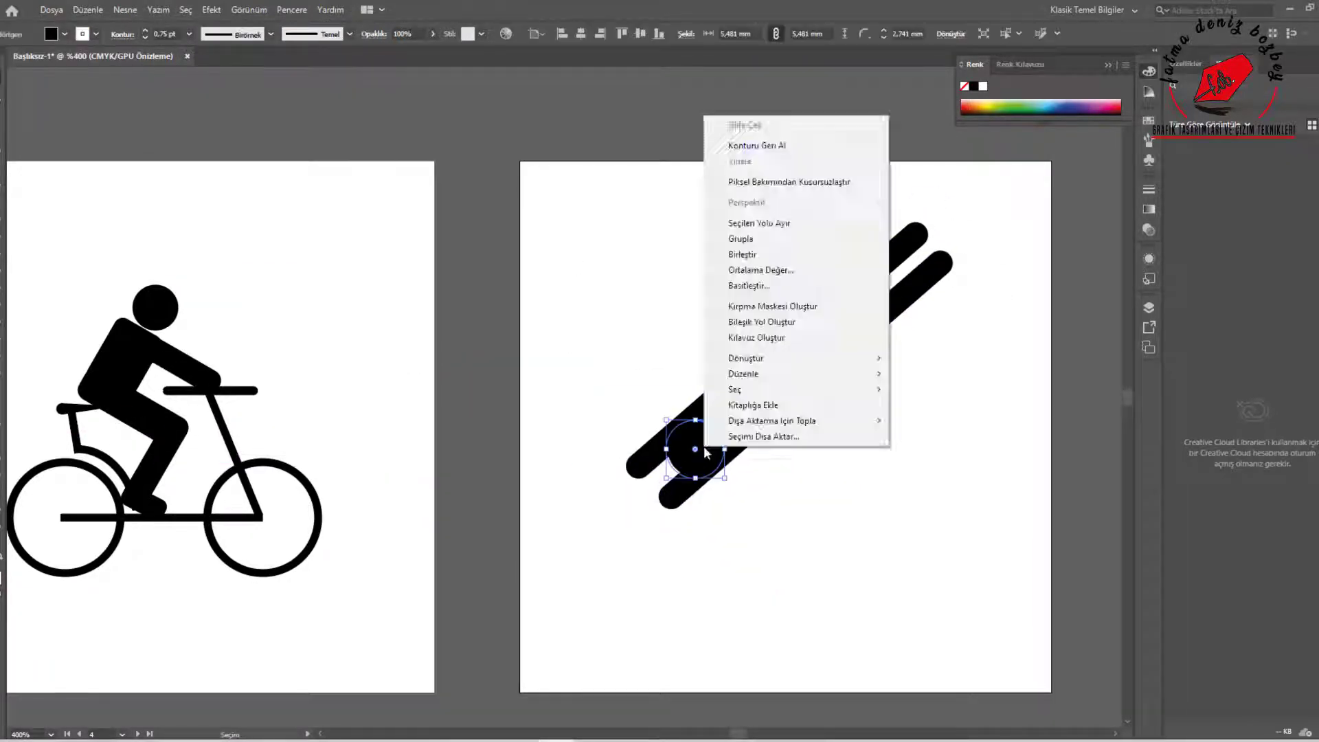
{"action": "left_click", "coordinate": [953, 374]}
Widen the diver's torso and move the two arms outward to its long edges
{"action": "scroll", "coordinate": [686, 495], "scroll_direction": "up", "scroll_amount": 2}
{"action": "left_click", "coordinate": [857, 253]}
{"action": "left_click_drag", "start_coordinate": [816, 205], "coordinate": [797, 184]}
{"action": "left_click_drag", "start_coordinate": [642, 393], "coordinate": [625, 370]}
{"action": "left_click_drag", "start_coordinate": [911, 315], "coordinate": [920, 327]}
{"action": "left_click_drag", "start_coordinate": [676, 495], "coordinate": [700, 498]}
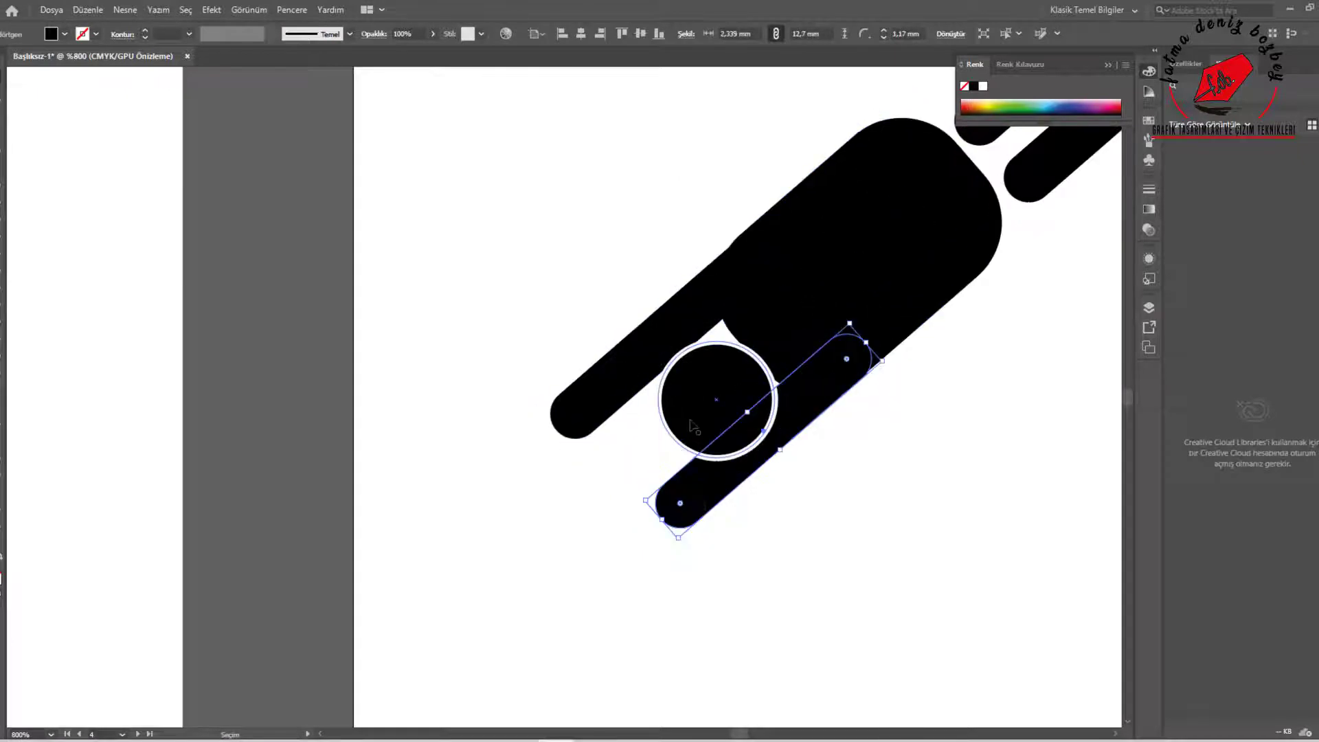
Line up both arms with the torso's edges and nudge the head up between them
{"action": "left_click_drag", "start_coordinate": [685, 320], "coordinate": [701, 303]}
{"action": "left_click_drag", "start_coordinate": [797, 400], "coordinate": [791, 401]}
{"action": "left_click", "coordinate": [880, 384]}
{"action": "left_click_drag", "start_coordinate": [695, 309], "coordinate": [700, 309]}
{"action": "left_click", "coordinate": [881, 395]}
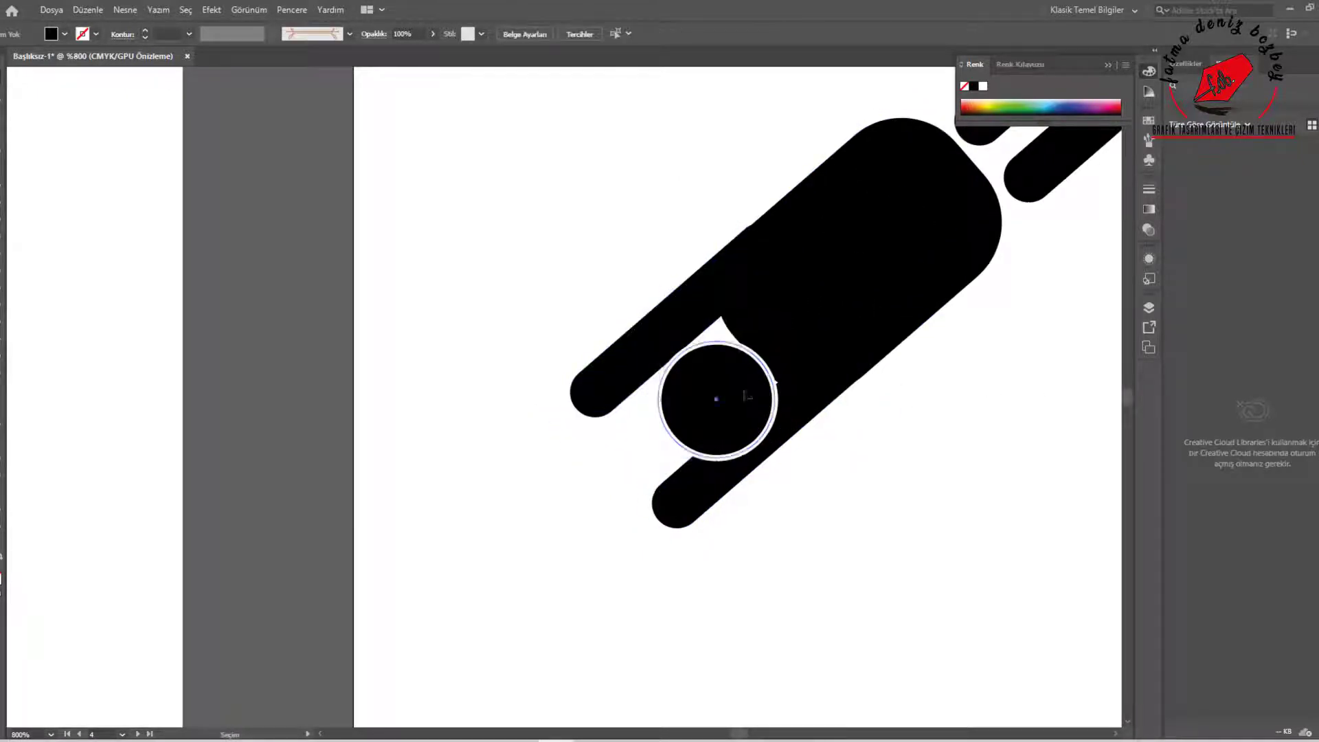
{"action": "left_click_drag", "start_coordinate": [744, 395], "coordinate": [748, 375]}
{"action": "left_click", "coordinate": [935, 446]}
Thicken the diver's leg to about 3.3 mm, lengthen it to about 17.8 mm and place a copy beside it
{"action": "scroll", "coordinate": [935, 447], "scroll_direction": "down", "scroll_amount": 2}
{"action": "left_click_drag", "start_coordinate": [998, 250], "coordinate": [961, 259]}
{"action": "left_click_drag", "start_coordinate": [1023, 277], "coordinate": [965, 264]}
{"action": "left_click_drag", "start_coordinate": [1012, 222], "coordinate": [1005, 221]}
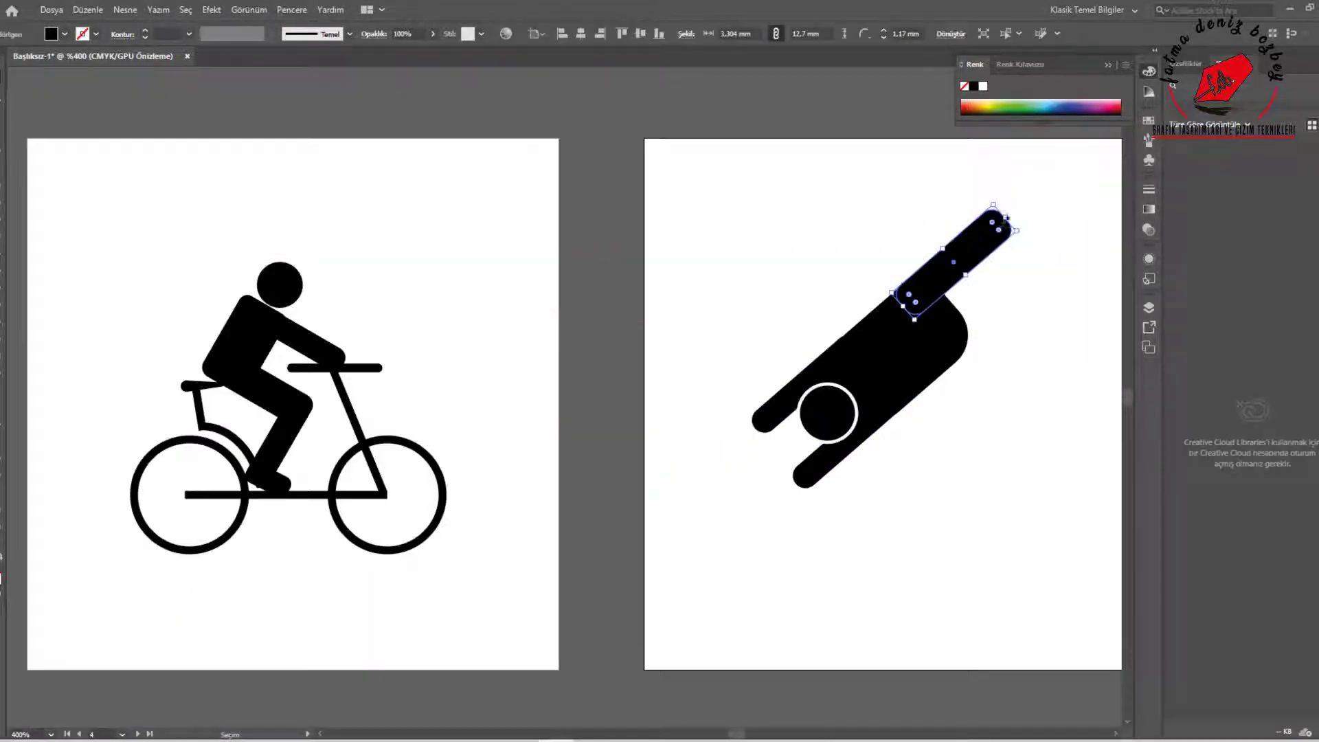
{"action": "left_click_drag", "start_coordinate": [1035, 280], "coordinate": [1028, 287]}
{"action": "left_click", "coordinate": [1062, 330]}
{"action": "left_click_drag", "start_coordinate": [984, 244], "coordinate": [1028, 223]}
{"action": "left_click", "coordinate": [1069, 374]}
{"action": "left_click_drag", "start_coordinate": [1029, 224], "coordinate": [1017, 233]}
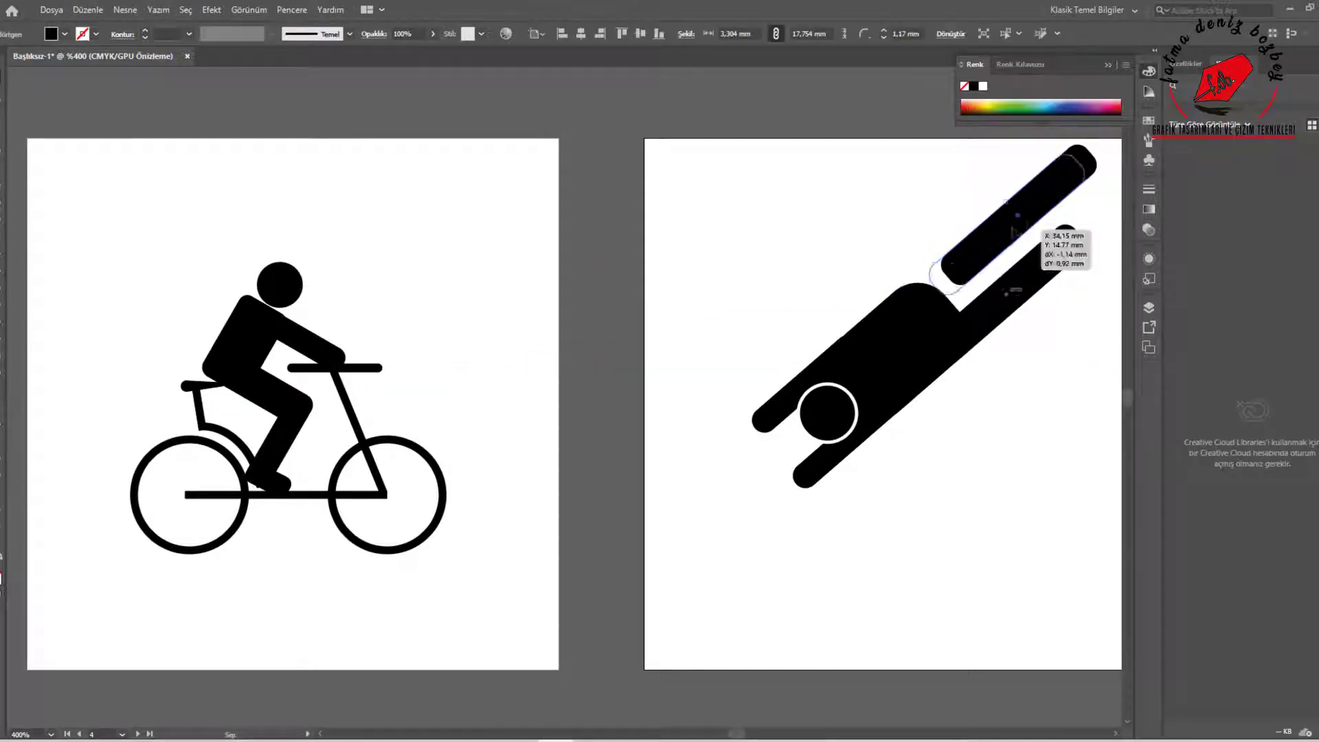
Delete the extra leg, shorten the remaining one to about 13.1 mm and place its copy alongside at the torso's squared end
{"action": "left_click", "coordinate": [1003, 295]}
{"action": "key", "text": "Delete"}
{"action": "left_click_drag", "start_coordinate": [955, 269], "coordinate": [986, 259]}
{"action": "left_click_drag", "start_coordinate": [1081, 154], "coordinate": [1044, 186]}
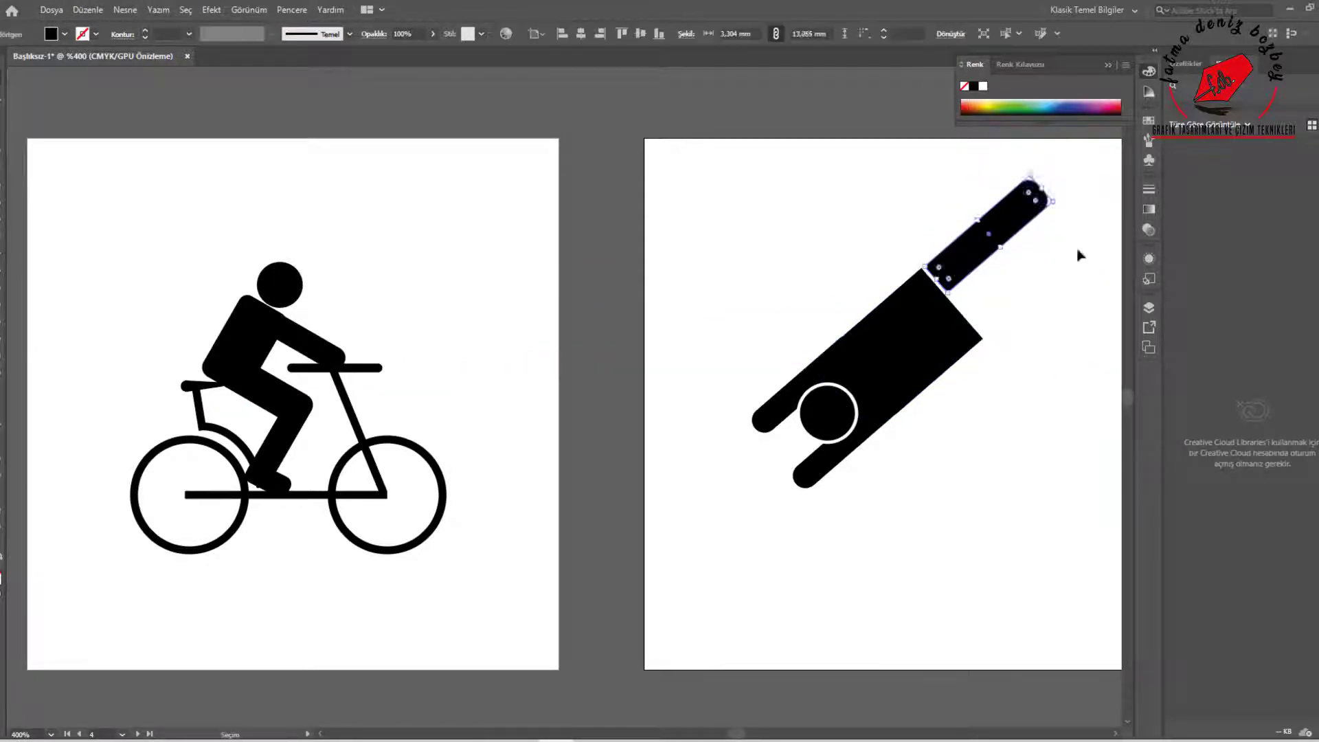
{"action": "left_click_drag", "start_coordinate": [996, 235], "coordinate": [1036, 278]}
{"action": "left_click_drag", "start_coordinate": [997, 235], "coordinate": [993, 239]}
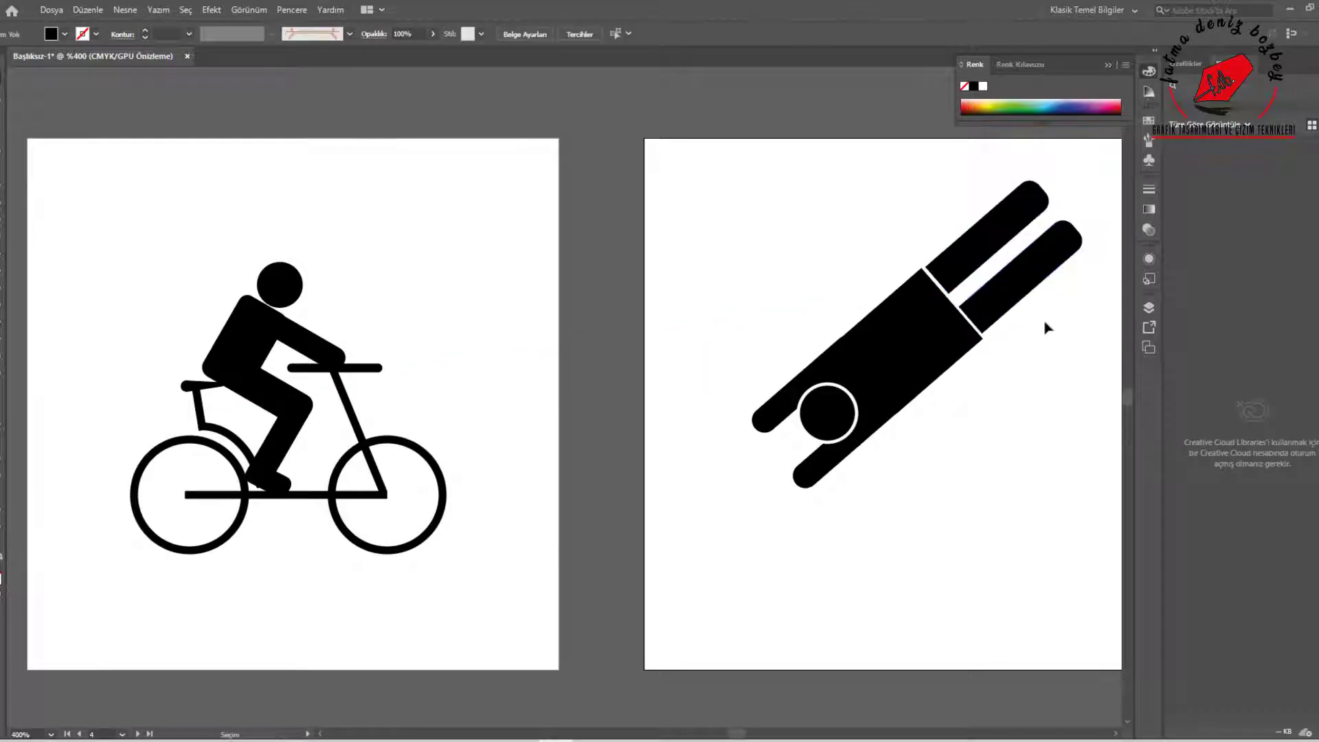
Move one arm away from the torso and square off the corners of its shoulder end
{"action": "left_click_drag", "start_coordinate": [806, 383], "coordinate": [789, 343]}
{"action": "scroll", "coordinate": [846, 322], "scroll_direction": "left", "scroll_amount": 1}
{"action": "scroll", "coordinate": [845, 329], "scroll_direction": "up", "scroll_amount": 3}
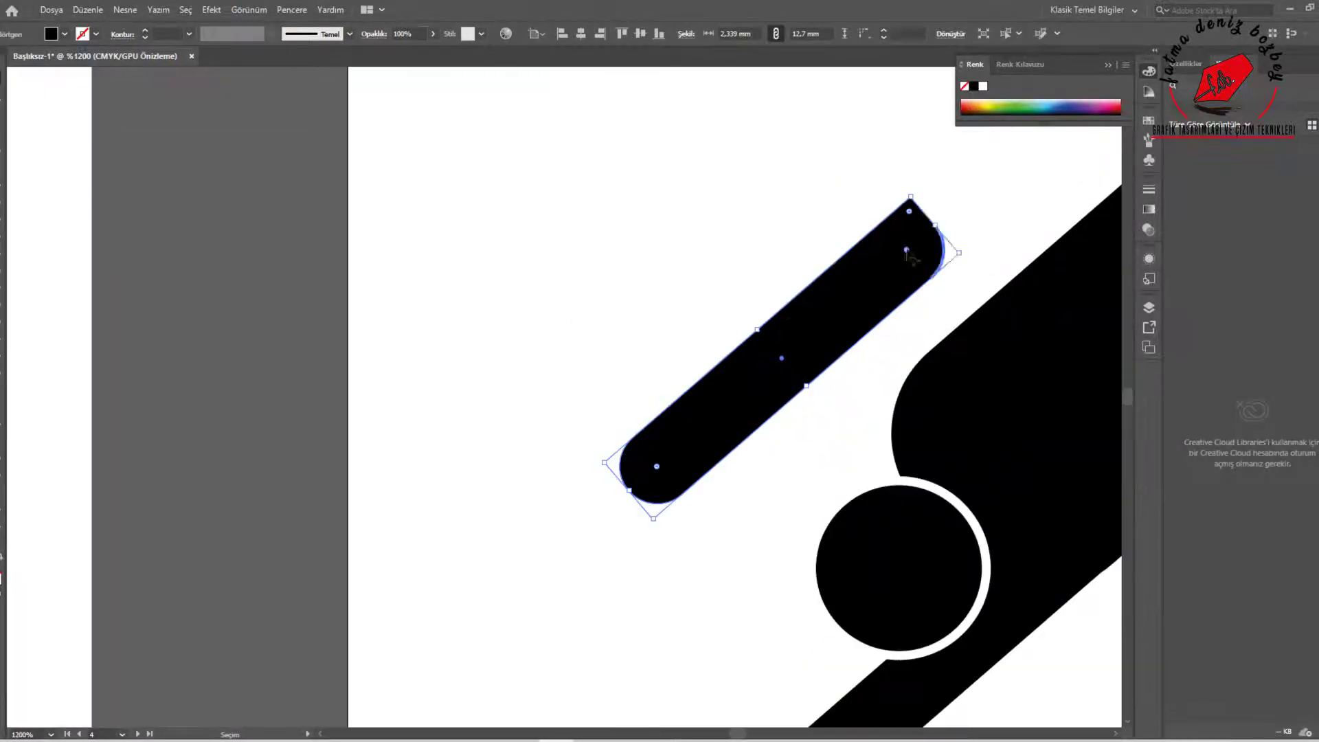
{"action": "left_click_drag", "start_coordinate": [906, 250], "coordinate": [959, 282]}
{"action": "scroll", "coordinate": [955, 347], "scroll_direction": "down", "scroll_amount": 4}
{"action": "left_click", "coordinate": [933, 360]}
{"action": "left_click_drag", "start_coordinate": [918, 356], "coordinate": [888, 407]}
{"action": "left_click", "coordinate": [901, 416]}
{"action": "scroll", "coordinate": [901, 415], "scroll_direction": "up", "scroll_amount": 3}
{"action": "left_click", "coordinate": [765, 468]}
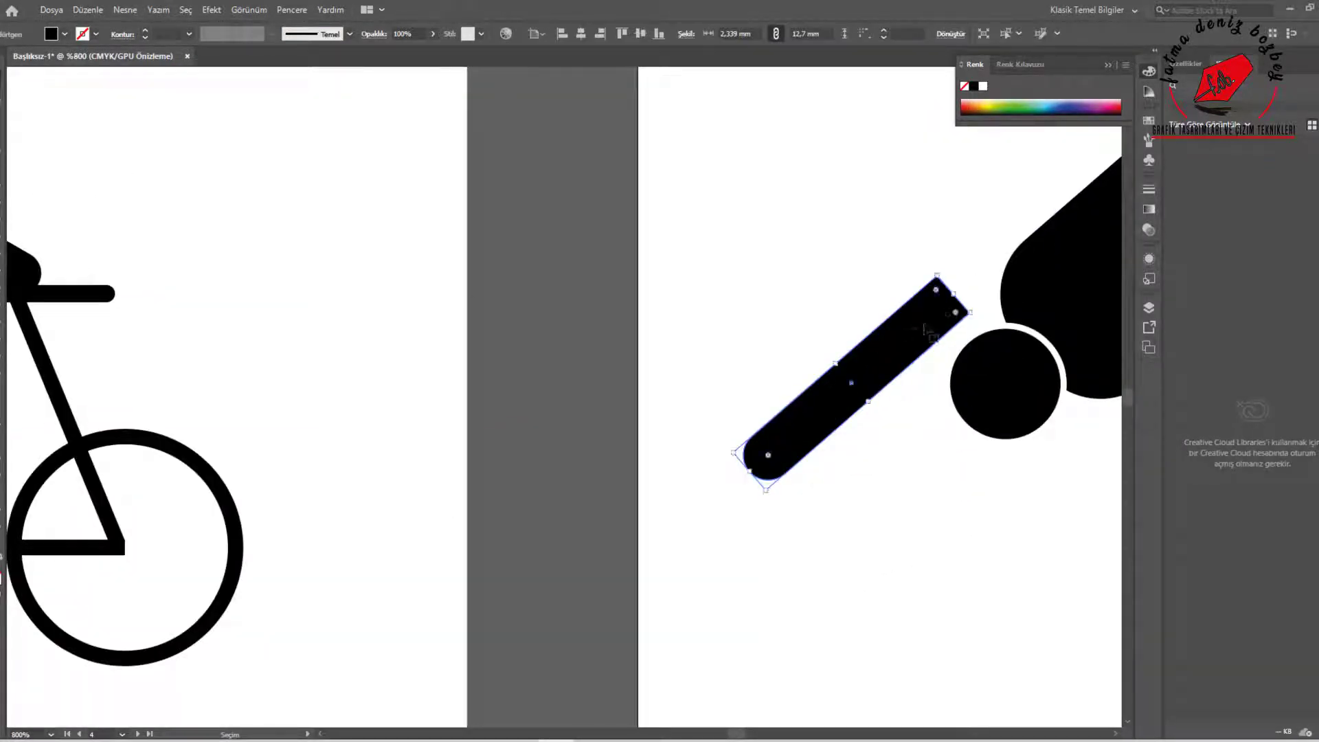
Shorten the arm, rotate it outward and set it against the shoulder beside the head
{"action": "left_click_drag", "start_coordinate": [937, 276], "coordinate": [857, 349]}
{"action": "left_click_drag", "start_coordinate": [836, 404], "coordinate": [949, 339]}
{"action": "scroll", "coordinate": [950, 339], "scroll_direction": "down", "scroll_amount": 4}
{"action": "scroll", "coordinate": [1017, 357], "scroll_direction": "up", "scroll_amount": 3}
{"action": "left_click_drag", "start_coordinate": [612, 340], "coordinate": [594, 332]}
{"action": "left_click_drag", "start_coordinate": [667, 270], "coordinate": [654, 256]}
Reshape the arm's shoulder end by moving and smoothing its anchor points so it follows the torso and head curves
{"action": "key", "text": "a"}
{"action": "scroll", "coordinate": [655, 244], "scroll_direction": "up", "scroll_amount": 3}
{"action": "left_click_drag", "start_coordinate": [711, 196], "coordinate": [742, 180]}
{"action": "left_click_drag", "start_coordinate": [746, 282], "coordinate": [750, 245]}
{"action": "right_click", "coordinate": [747, 224]}
{"action": "right_click", "coordinate": [3, 100]}
{"action": "left_click", "coordinate": [110, 33]}
{"action": "left_click_drag", "start_coordinate": [742, 180], "coordinate": [758, 176]}
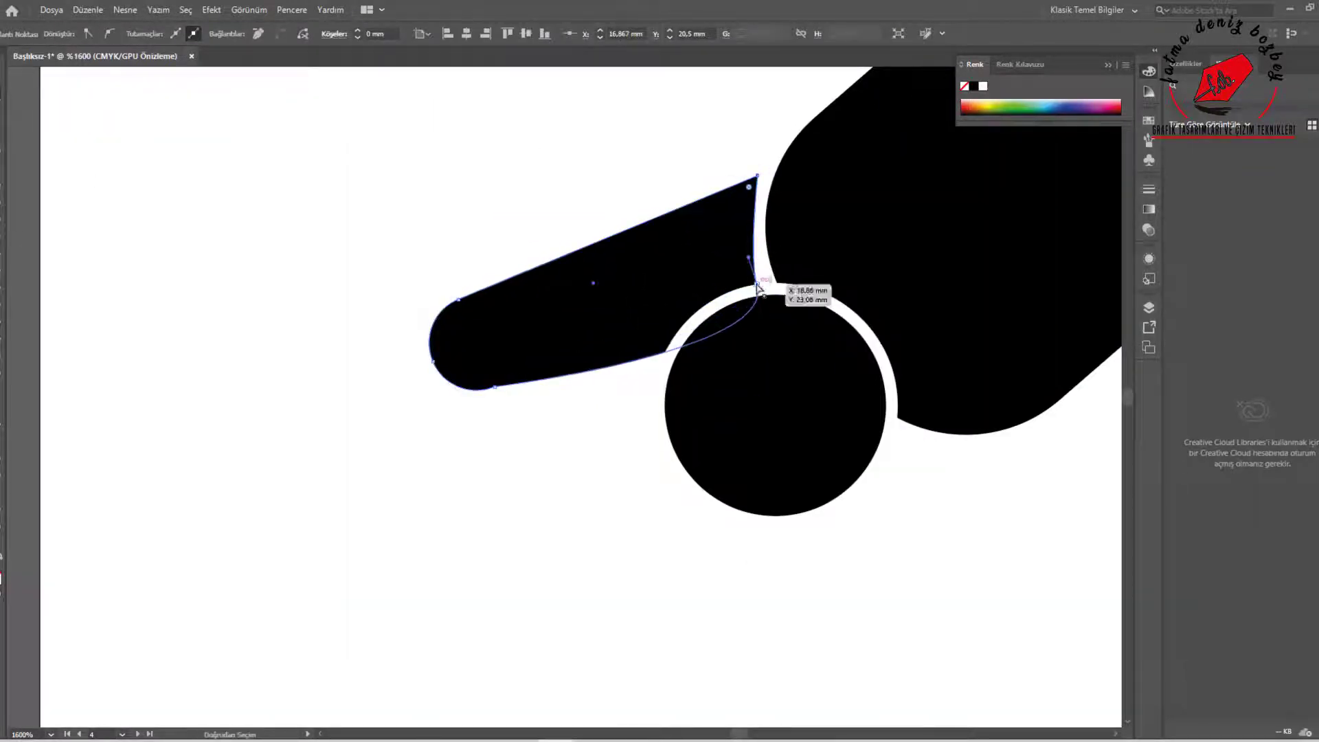
{"action": "left_click", "coordinate": [646, 185]}
{"action": "left_click", "coordinate": [495, 387]}
{"action": "left_click", "coordinate": [402, 376]}
Copy the reshaped arm, mirror it and move the copy to the diver's other shoulder
{"action": "scroll", "coordinate": [369, 360], "scroll_direction": "down", "scroll_amount": 3}
{"action": "key", "text": "v"}
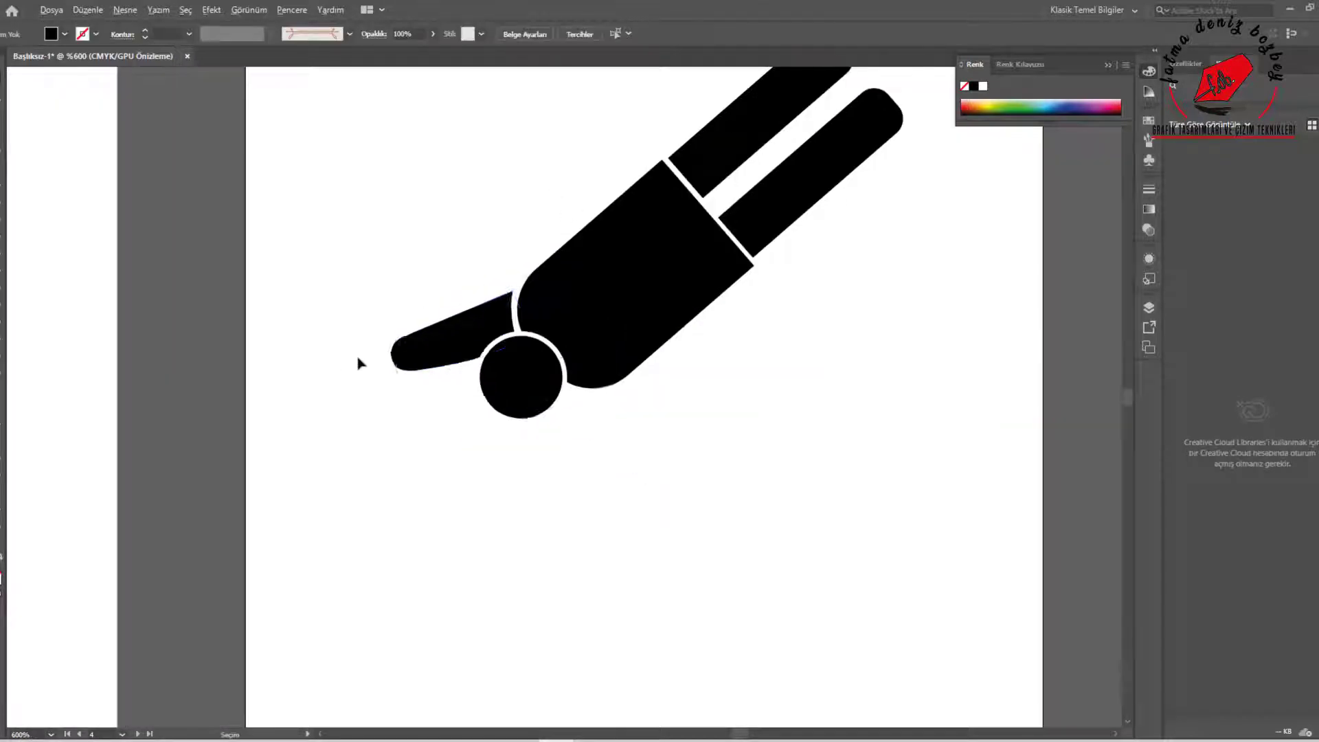
{"action": "left_click_drag", "start_coordinate": [459, 348], "coordinate": [589, 433]}
{"action": "right_click", "coordinate": [589, 434]}
{"action": "mouse_move", "coordinate": [644, 382]}
{"action": "left_click", "coordinate": [857, 390]}
{"action": "left_click_drag", "start_coordinate": [848, 372], "coordinate": [842, 372]}
{"action": "left_click", "coordinate": [910, 484]}
{"action": "left_click_drag", "start_coordinate": [580, 400], "coordinate": [597, 433]}
Rotate and nudge the second arm until it fits closely between the head and the torso
{"action": "scroll", "coordinate": [576, 426], "scroll_direction": "up", "scroll_amount": 3}
{"action": "left_click_drag", "start_coordinate": [555, 337], "coordinate": [556, 335]}
{"action": "left_click_drag", "start_coordinate": [675, 329], "coordinate": [684, 339]}
{"action": "left_click_drag", "start_coordinate": [637, 369], "coordinate": [617, 358]}
{"action": "mouse_move", "coordinate": [666, 330]}
{"action": "left_mouse_down"}
{"action": "mouse_move", "coordinate": [676, 341]}
{"action": "mouse_move", "coordinate": [620, 374]}
{"action": "mouse_move", "coordinate": [676, 334]}
{"action": "left_mouse_up"}
{"action": "left_click", "coordinate": [677, 345]}
{"action": "scroll", "coordinate": [620, 374], "scroll_direction": "down", "scroll_amount": 1}
{"action": "left_click_drag", "start_coordinate": [587, 371], "coordinate": [588, 367]}
{"action": "left_click", "coordinate": [694, 384]}
Draw a small arc below the diver with no fill and a black stroke
{"action": "scroll", "coordinate": [694, 384], "scroll_direction": "down", "scroll_amount": 6}
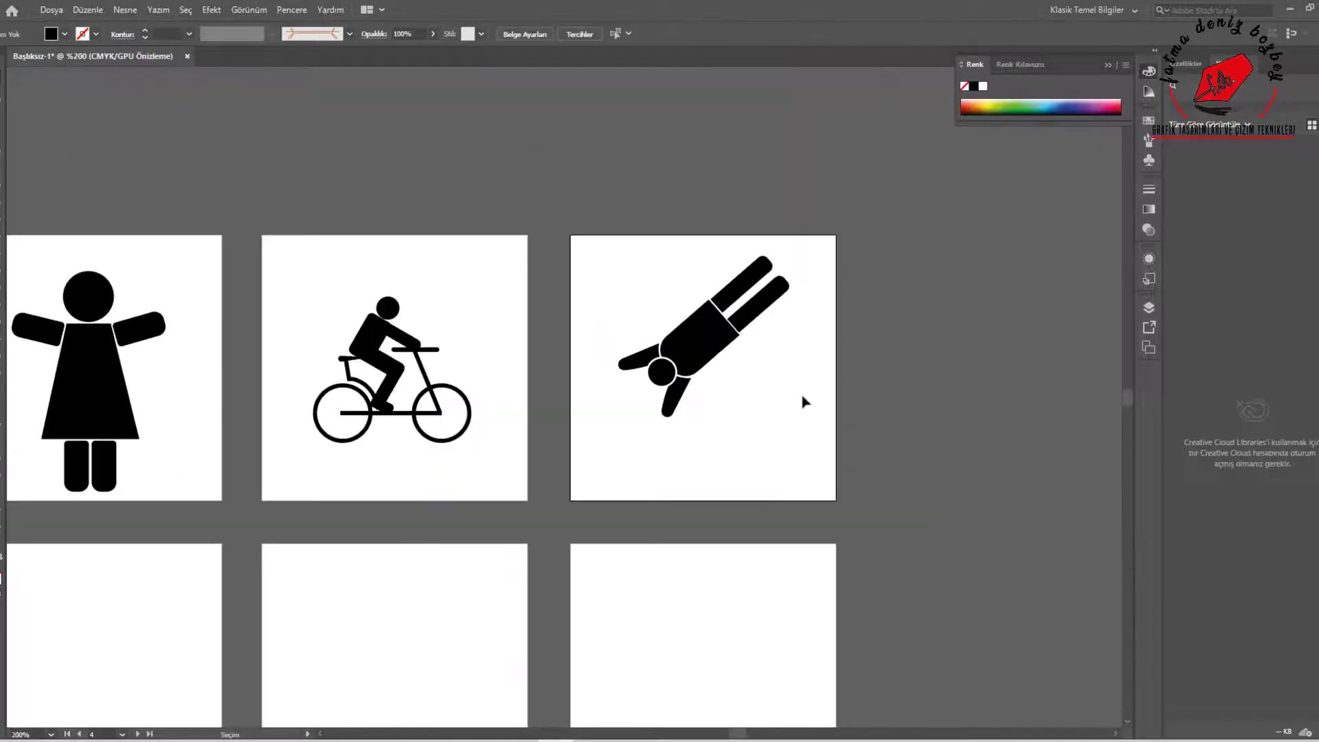
{"action": "left_click", "coordinate": [3, 212]}
{"action": "left_click", "coordinate": [3, 195]}
{"action": "left_click", "coordinate": [53, 212]}
{"action": "mouse_move", "coordinate": [565, 450]}
{"action": "left_mouse_down"}
{"action": "mouse_move", "coordinate": [637, 468]}
{"action": "mouse_move", "coordinate": [619, 479]}
{"action": "left_mouse_up"}
{"action": "left_click", "coordinate": [64, 33]}
{"action": "left_click", "coordinate": [19, 57]}
{"action": "left_click", "coordinate": [96, 34]}
{"action": "left_click", "coordinate": [19, 57]}
Rotate the arc into a wave trough at the artboard's left edge and repeat copies end to end across the artboard
{"action": "scroll", "coordinate": [619, 481], "scroll_direction": "up", "scroll_amount": 2}
{"action": "left_click_drag", "start_coordinate": [680, 409], "coordinate": [640, 393]}
{"action": "left_click_drag", "start_coordinate": [657, 476], "coordinate": [599, 459]}
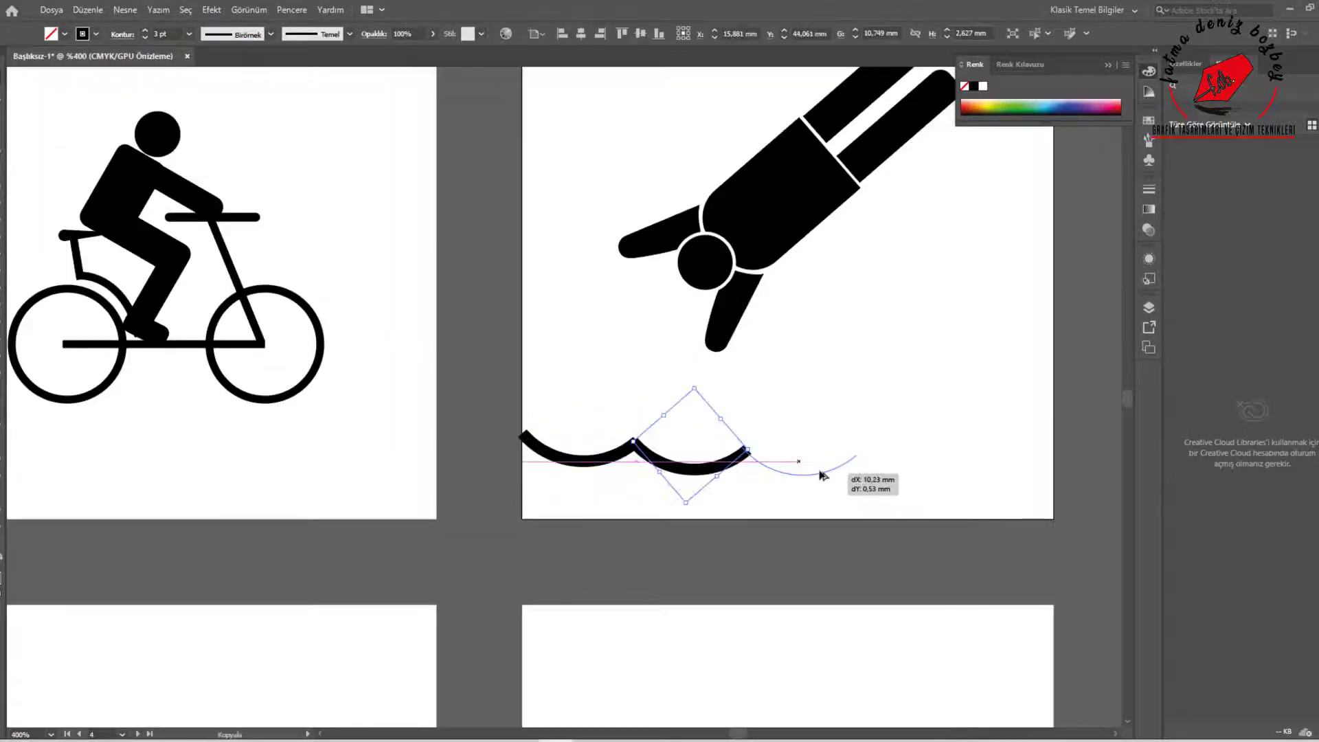
{"action": "left_click_drag", "start_coordinate": [821, 474], "coordinate": [822, 474]}
{"action": "key", "text": "ctrl+d"}
{"action": "key", "text": "ctrl+d"}
Combine the row of arcs into one wave line and fit it to the artboard's width
{"action": "left_click_drag", "start_coordinate": [1099, 501], "coordinate": [564, 426]}
{"action": "right_click", "coordinate": [930, 476]}
{"action": "left_click", "coordinate": [968, 284]}
{"action": "left_click_drag", "start_coordinate": [1076, 465], "coordinate": [1053, 446]}
{"action": "left_click", "coordinate": [1031, 479]}
{"action": "key", "text": "super"}
{"action": "scroll", "coordinate": [1031, 479], "scroll_direction": "down", "scroll_amount": 3}
{"action": "left_click_drag", "start_coordinate": [835, 300], "coordinate": [974, 414]}
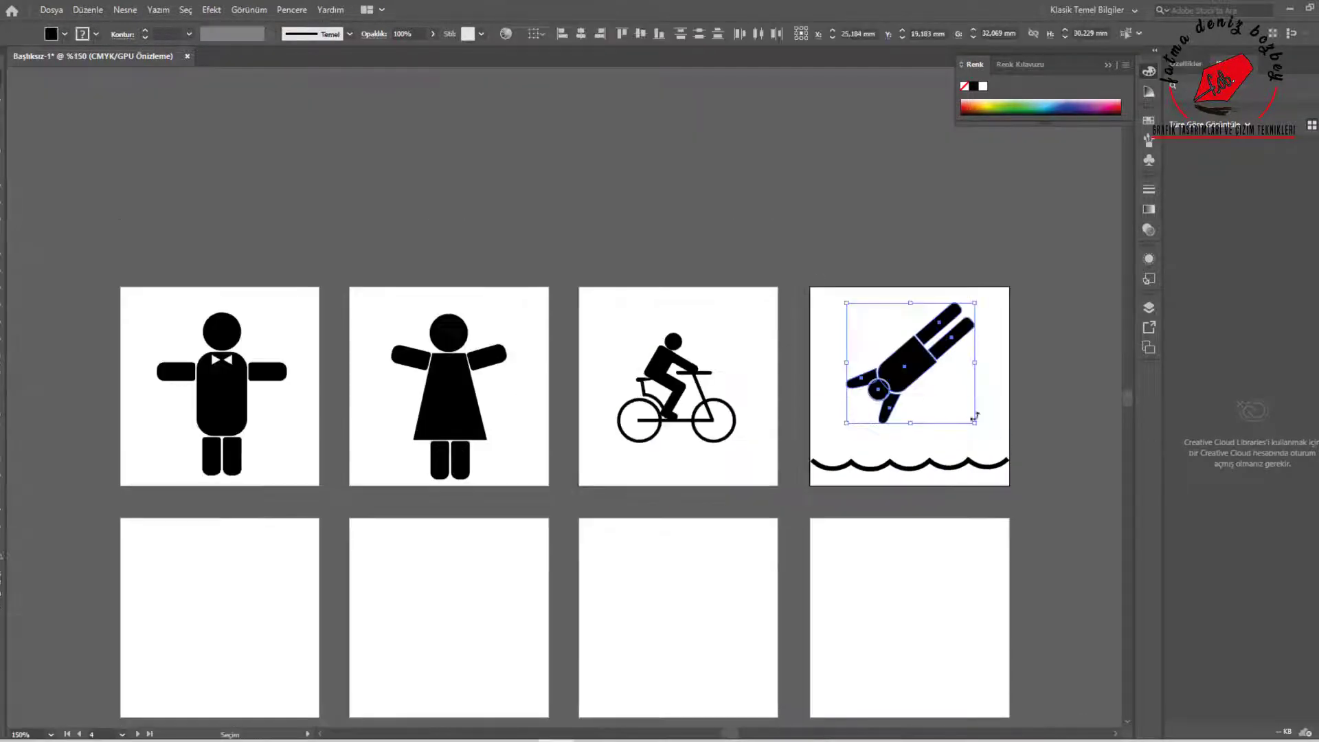
{"action": "left_click", "coordinate": [292, 9]}
{"action": "left_click", "coordinate": [330, 639]}
{"action": "left_click_drag", "start_coordinate": [558, 82], "coordinate": [987, 172]}
{"action": "left_click", "coordinate": [1053, 411]}
{"action": "scroll", "coordinate": [1018, 405], "scroll_direction": "up", "scroll_amount": 2}
{"action": "left_click_drag", "start_coordinate": [1018, 412], "coordinate": [639, 226]}
{"action": "right_click", "coordinate": [583, 216]}
{"action": "left_click", "coordinate": [621, 309]}
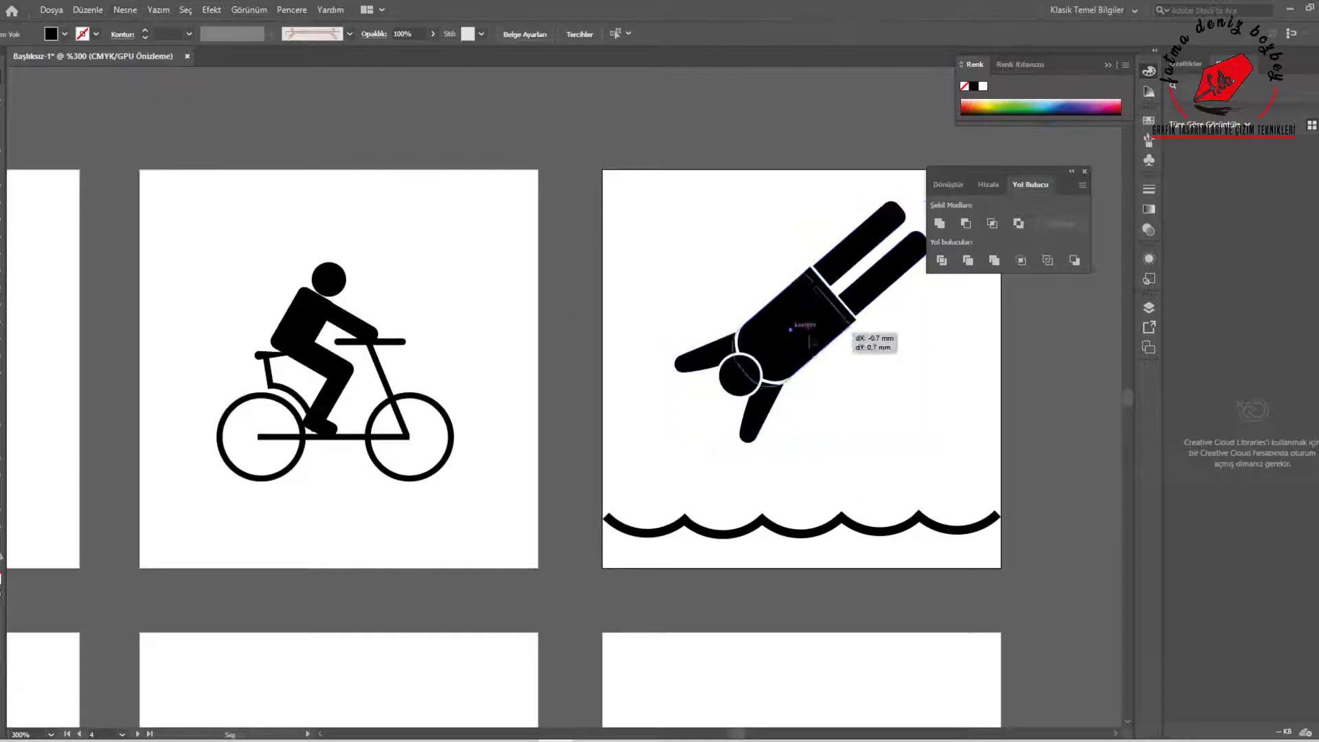
{"action": "left_click", "coordinate": [822, 342]}
{"action": "left_click", "coordinate": [1085, 171]}
Move the whole diver down so that the lower hand reaches the wave line
{"action": "left_click_drag", "start_coordinate": [621, 79], "coordinate": [907, 426]}
{"action": "left_click_drag", "start_coordinate": [827, 344], "coordinate": [815, 418]}
{"action": "left_click", "coordinate": [988, 383]}
{"action": "scroll", "coordinate": [990, 383], "scroll_direction": "down", "scroll_amount": 4}
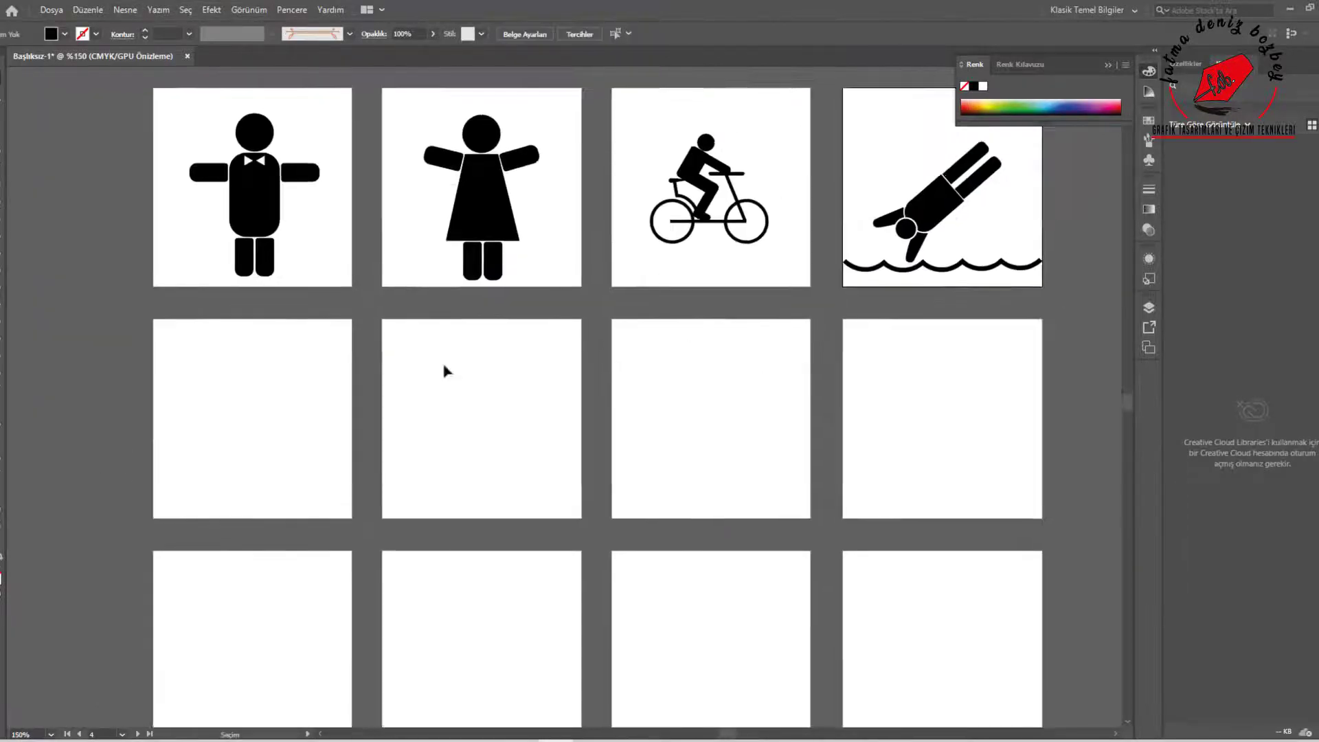
{"action": "scroll", "coordinate": [433, 369], "scroll_direction": "up", "scroll_amount": 1}
{"action": "left_click", "coordinate": [2, 213]}
{"action": "left_click_drag", "start_coordinate": [172, 397], "coordinate": [204, 441]}
{"action": "key", "text": "ctrl+z"}
Draw a black circle as a head on the second row's first artboard and copy it to the neighbouring artboard
{"action": "left_click_drag", "start_coordinate": [2, 213], "coordinate": [58, 233]}
{"action": "left_click", "coordinate": [54, 248]}
{"action": "mouse_move", "coordinate": [146, 341]}
{"action": "left_mouse_down"}
{"action": "mouse_move", "coordinate": [189, 383]}
{"action": "mouse_move", "coordinate": [209, 384]}
{"action": "left_mouse_up"}
{"action": "left_click_drag", "start_coordinate": [208, 384], "coordinate": [509, 388]}
Draw a vertical rectangle with fully rounded ends as the torso and centre it just below the first head
{"action": "scroll", "coordinate": [189, 384], "scroll_direction": "up", "scroll_amount": 2}
{"action": "left_click_drag", "start_coordinate": [2, 213], "coordinate": [55, 232]}
{"action": "left_click_drag", "start_coordinate": [421, 436], "coordinate": [495, 580]}
{"action": "key", "text": "v"}
{"action": "left_click_drag", "start_coordinate": [458, 508], "coordinate": [444, 504]}
{"action": "left_click", "coordinate": [530, 538]}
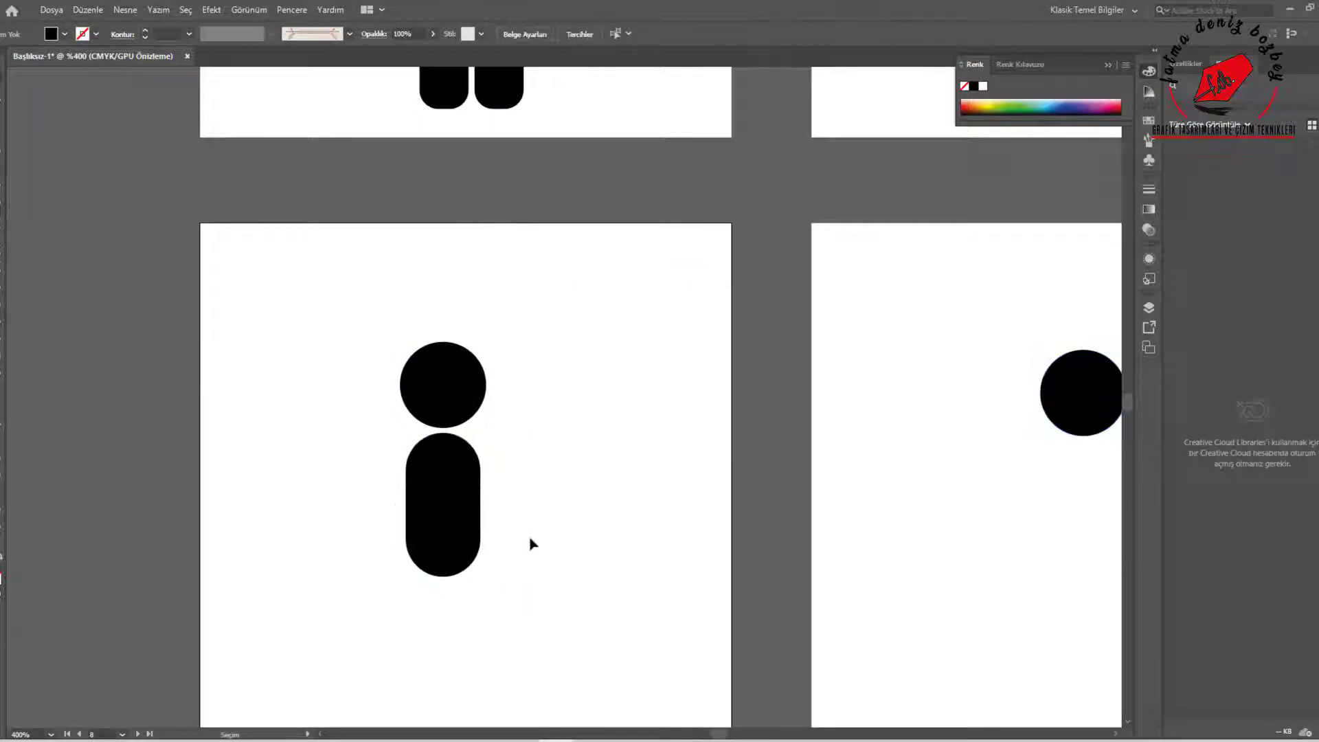
Add a leg about 3.7 by 12.1 mm below the torso, round its lower end and tilt it outward
{"action": "scroll", "coordinate": [14, 405], "scroll_direction": "down", "scroll_amount": 1}
{"action": "left_click_drag", "start_coordinate": [381, 658], "coordinate": [361, 667]}
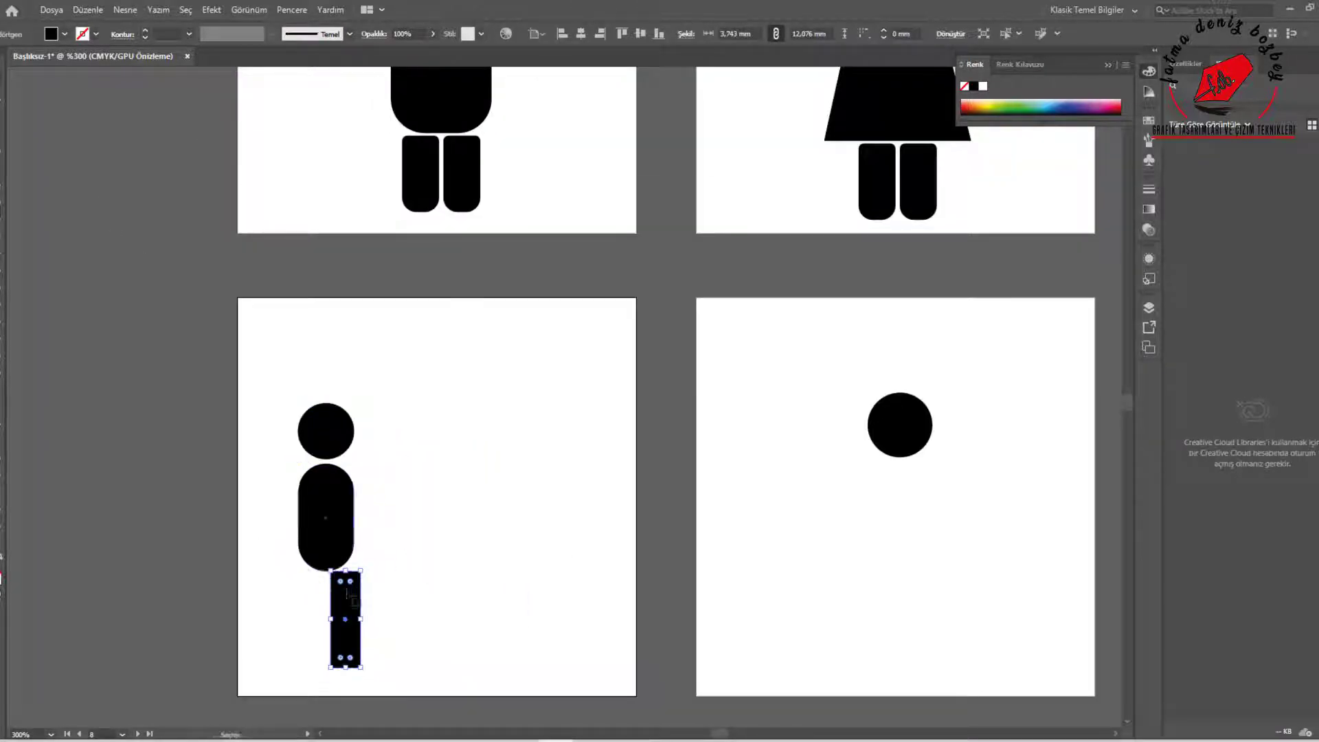
{"action": "key", "text": "v"}
{"action": "scroll", "coordinate": [329, 672], "scroll_direction": "up", "scroll_amount": 3}
{"action": "left_click_drag", "start_coordinate": [413, 398], "coordinate": [358, 390]}
{"action": "left_click_drag", "start_coordinate": [370, 533], "coordinate": [405, 521]}
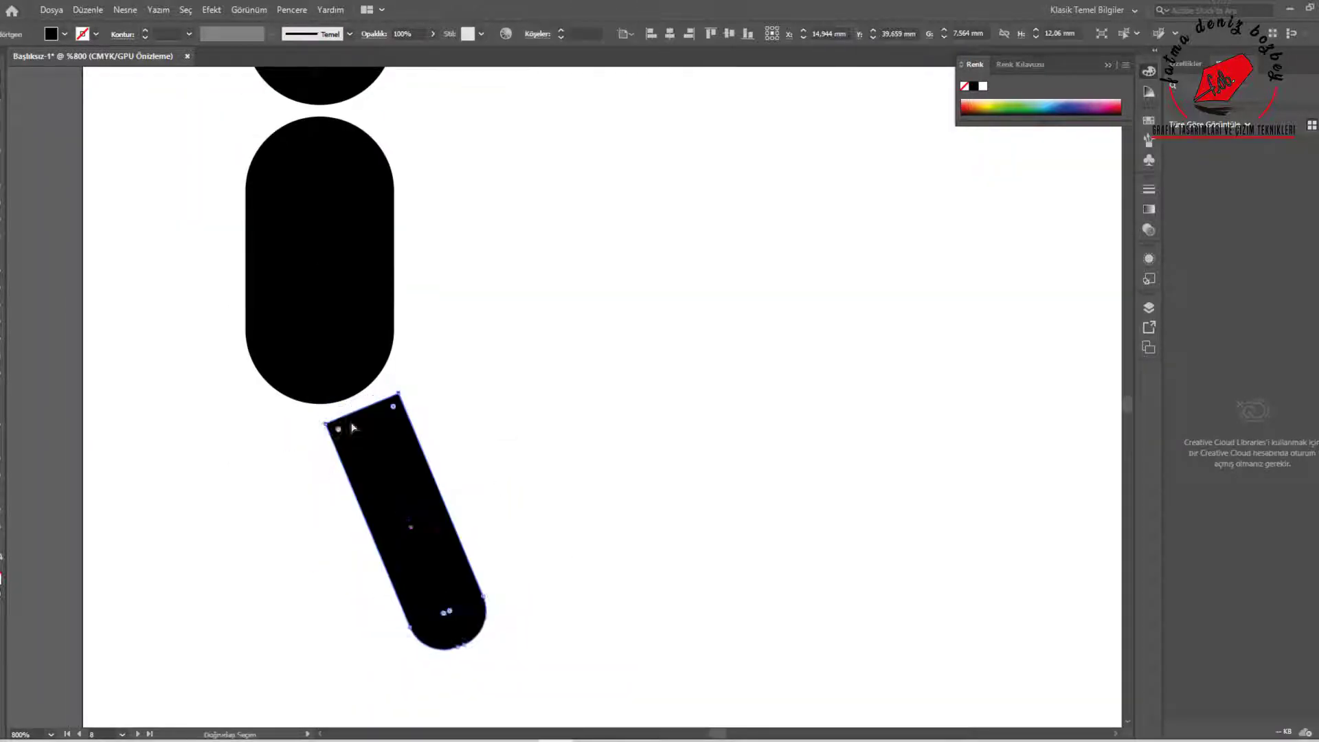
Add anchor points along the leg's top edge and push them inward to follow the torso's rounded end
{"action": "left_click_drag", "start_coordinate": [399, 394], "coordinate": [396, 389]}
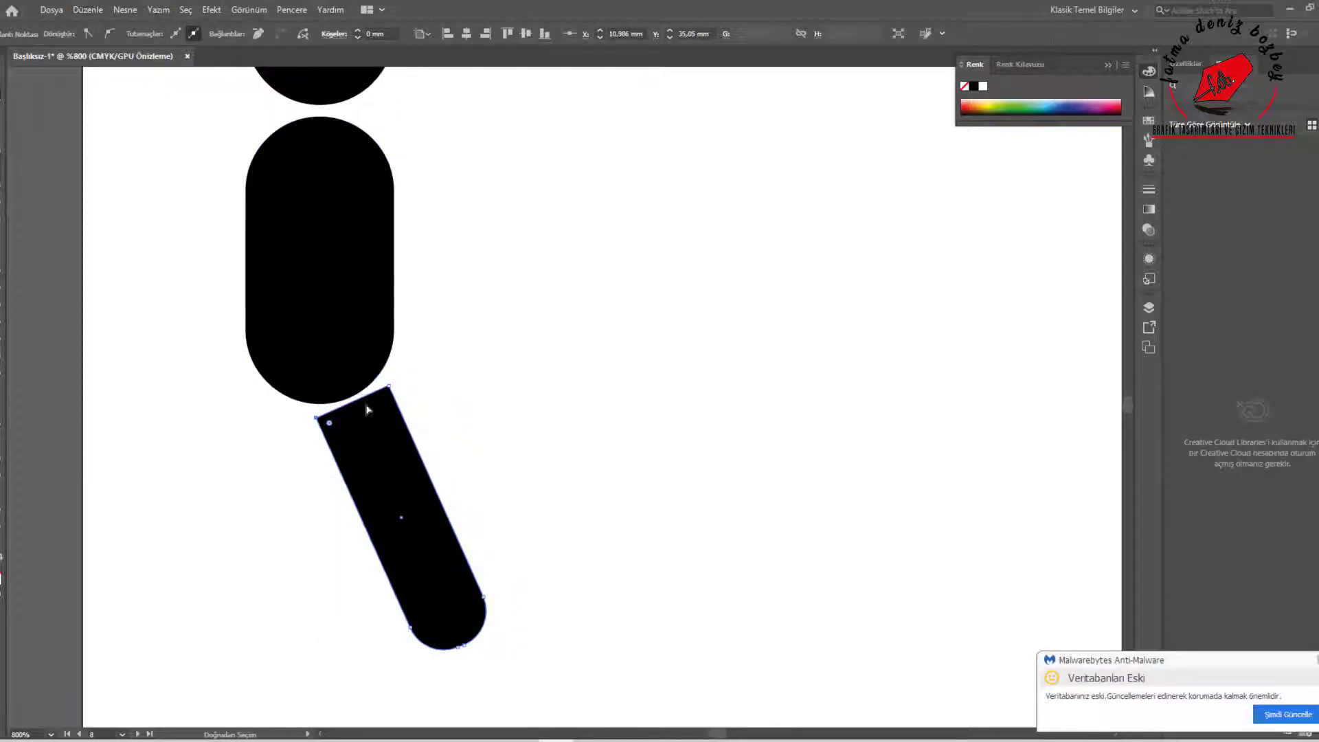
{"action": "left_click_drag", "start_coordinate": [366, 405], "coordinate": [366, 414]}
{"action": "scroll", "coordinate": [341, 415], "scroll_direction": "up", "scroll_amount": 2}
{"action": "key", "text": "plus"}
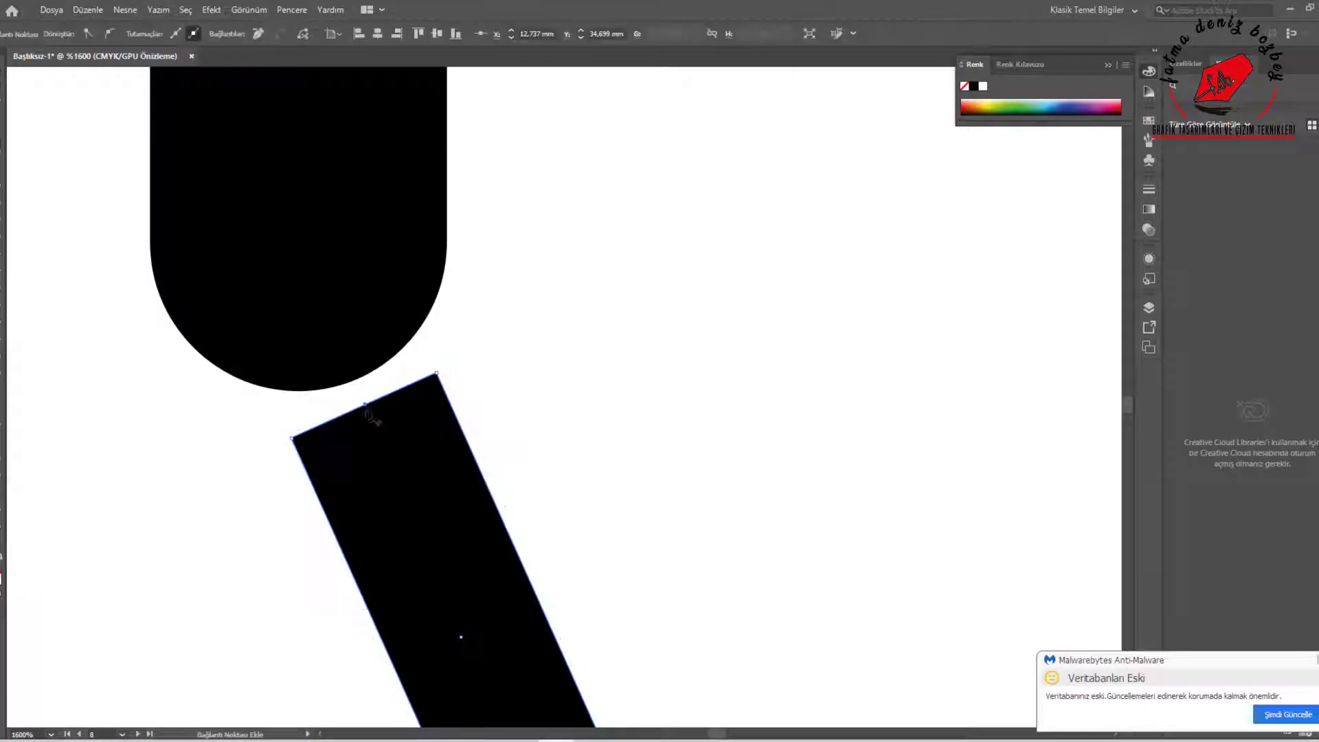
{"action": "left_click", "coordinate": [331, 425]}
{"action": "left_click", "coordinate": [397, 395]}
{"action": "key", "text": "a"}
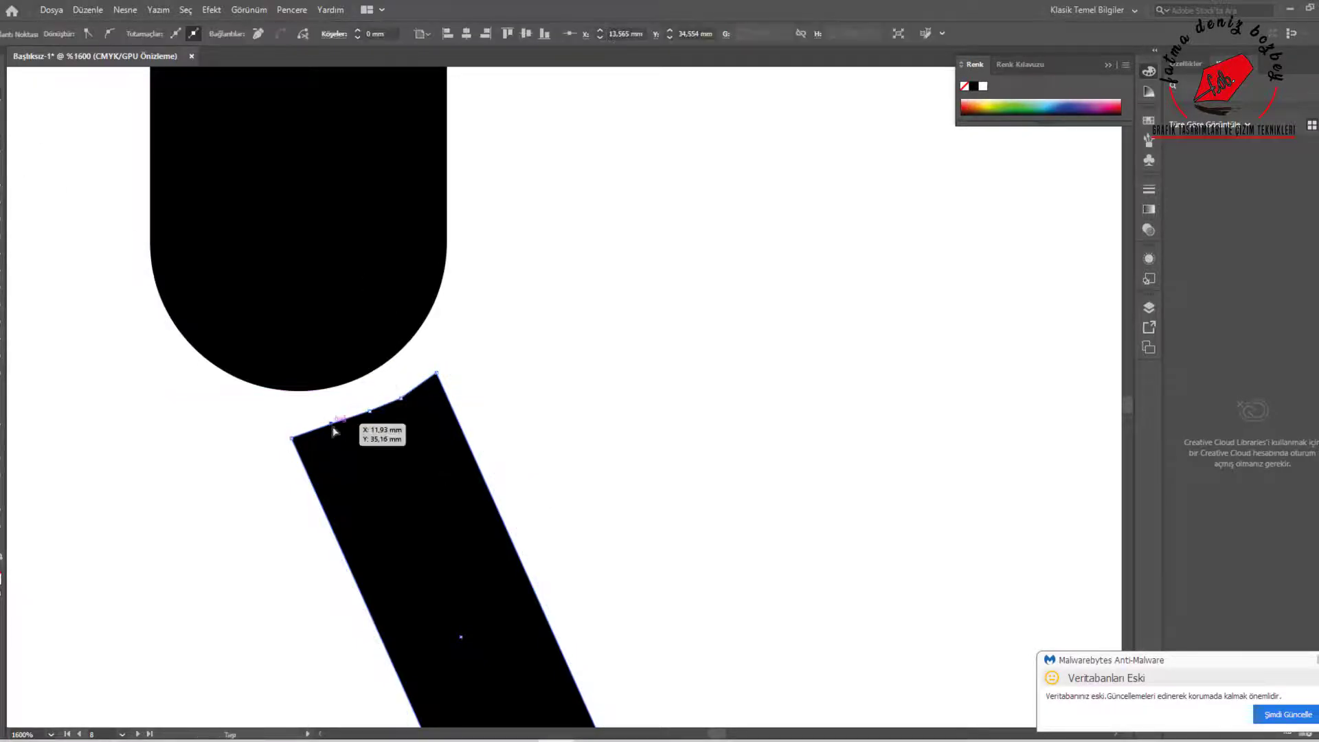
{"action": "left_click_drag", "start_coordinate": [331, 424], "coordinate": [331, 429]}
{"action": "left_click_drag", "start_coordinate": [369, 411], "coordinate": [372, 418]}
Simplify the leg's path, with the option to keep the last settings and open the full Simplify dialog directly
{"action": "right_click", "coordinate": [372, 418]}
{"action": "left_click", "coordinate": [447, 294]}
{"action": "right_click", "coordinate": [372, 412]}
{"action": "left_click", "coordinate": [426, 538]}
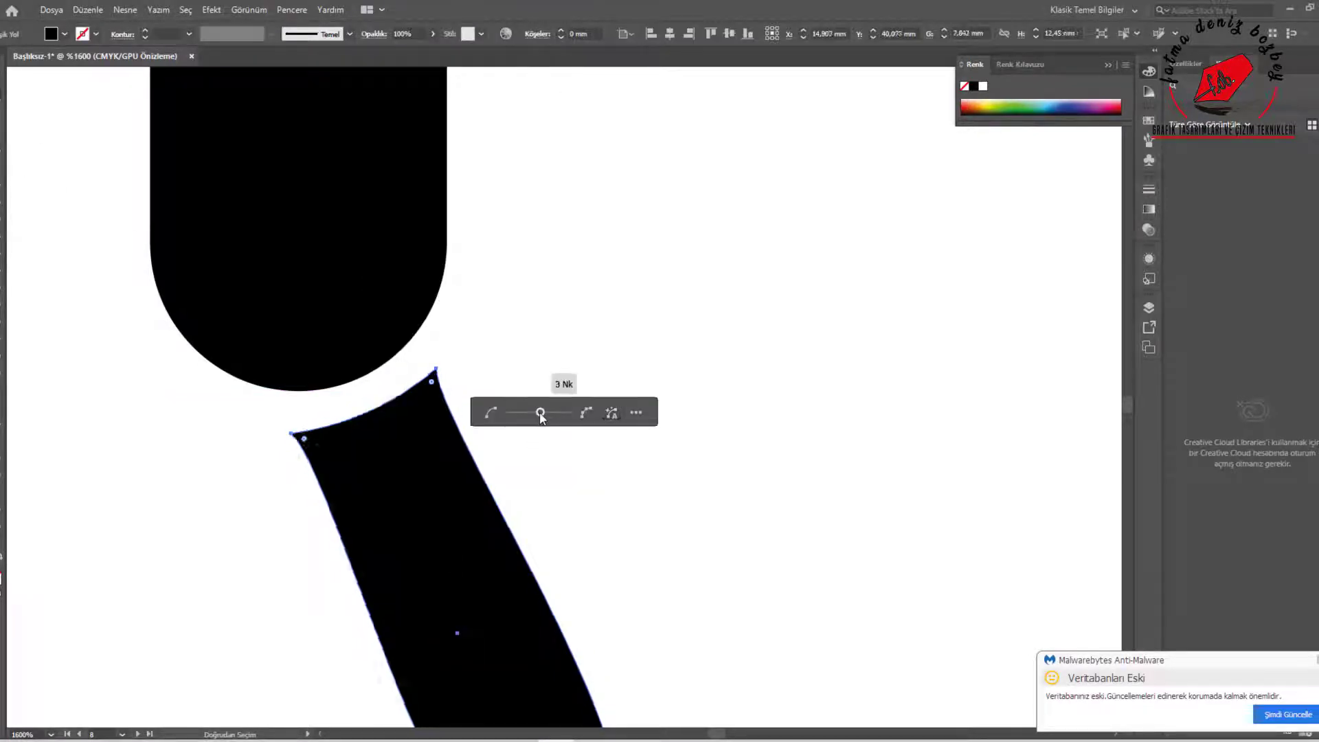
{"action": "left_click", "coordinate": [635, 413]}
{"action": "left_click", "coordinate": [701, 506]}
{"action": "left_click", "coordinate": [898, 536]}
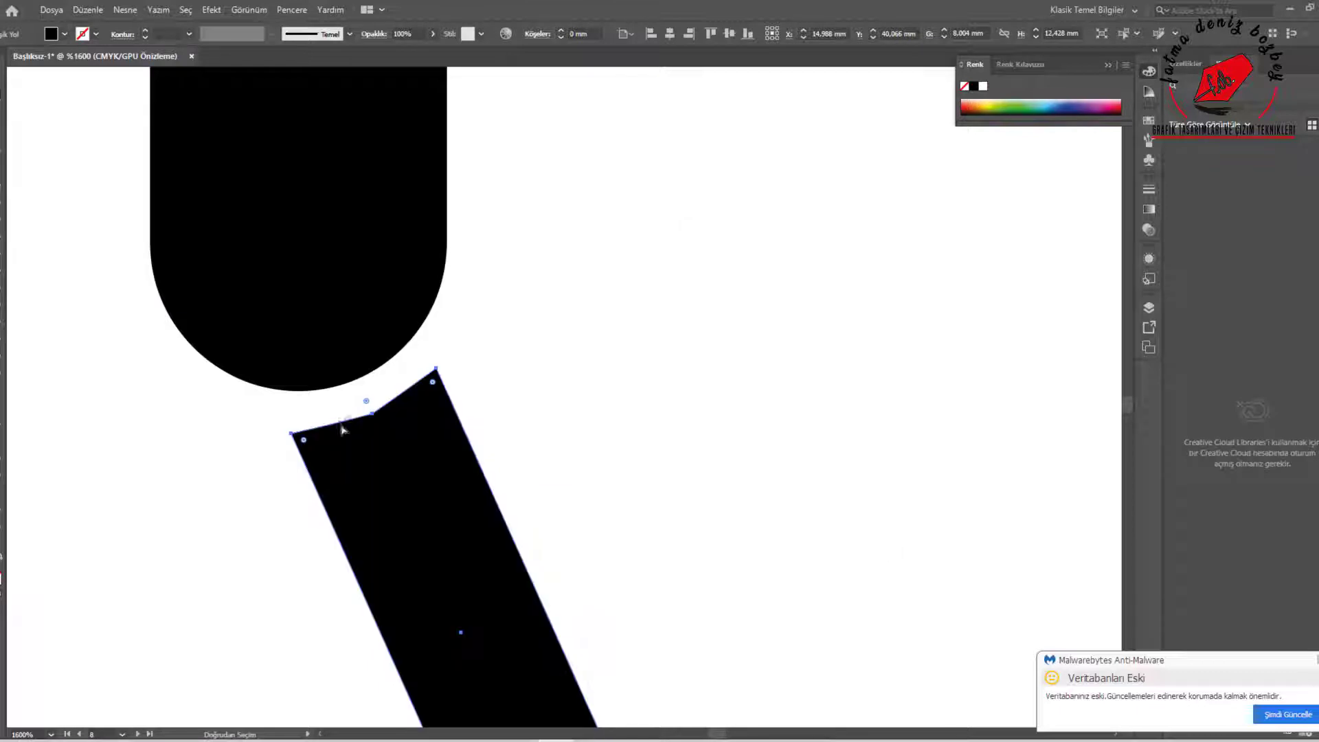
Simplify the leg's path at 100% curve and 0° corner threshold, and fit its top edge to the torso's curve with the handles
{"action": "left_click_drag", "start_coordinate": [342, 426], "coordinate": [345, 403]}
{"action": "right_click", "coordinate": [377, 391]}
{"action": "left_click", "coordinate": [440, 515]}
{"action": "left_click", "coordinate": [702, 536]}
{"action": "left_click", "coordinate": [897, 536]}
{"action": "right_click", "coordinate": [378, 398]}
{"action": "left_click", "coordinate": [440, 523]}
{"action": "left_click", "coordinate": [701, 536]}
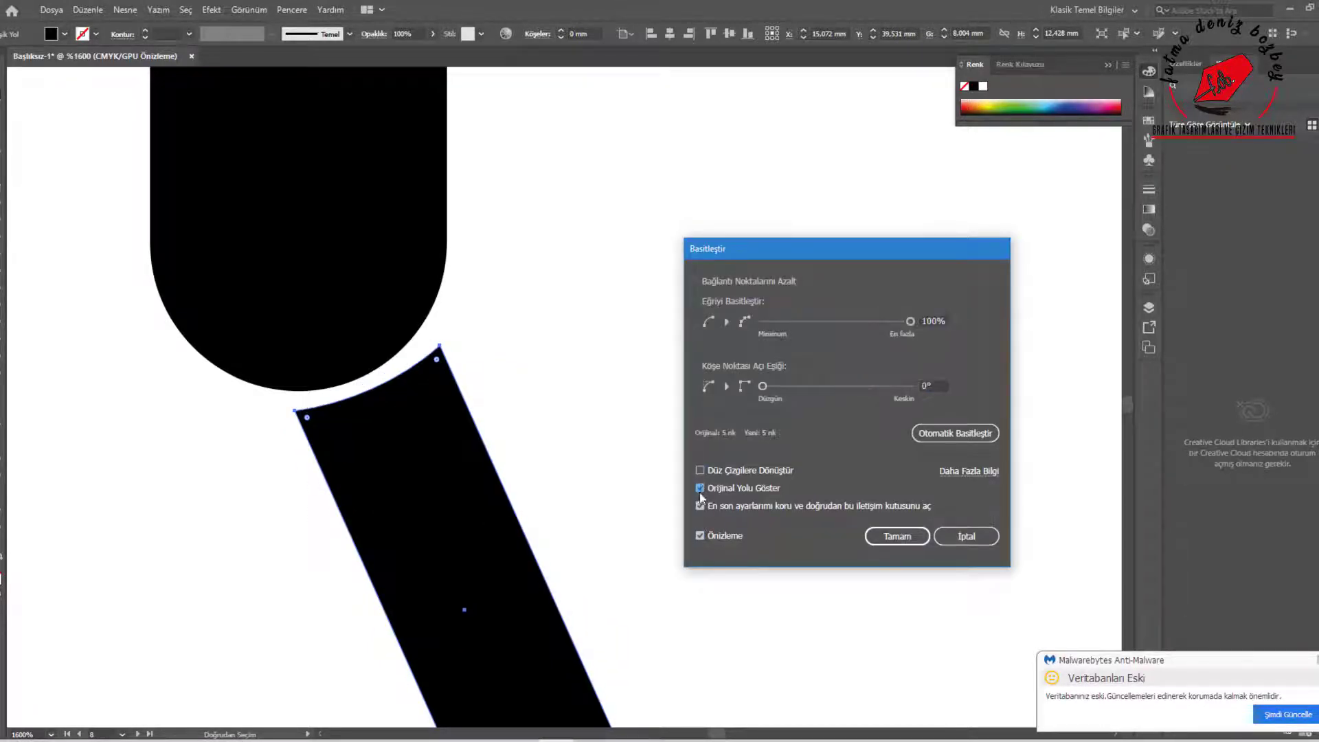
{"action": "left_click", "coordinate": [897, 536]}
{"action": "left_click", "coordinate": [348, 411]}
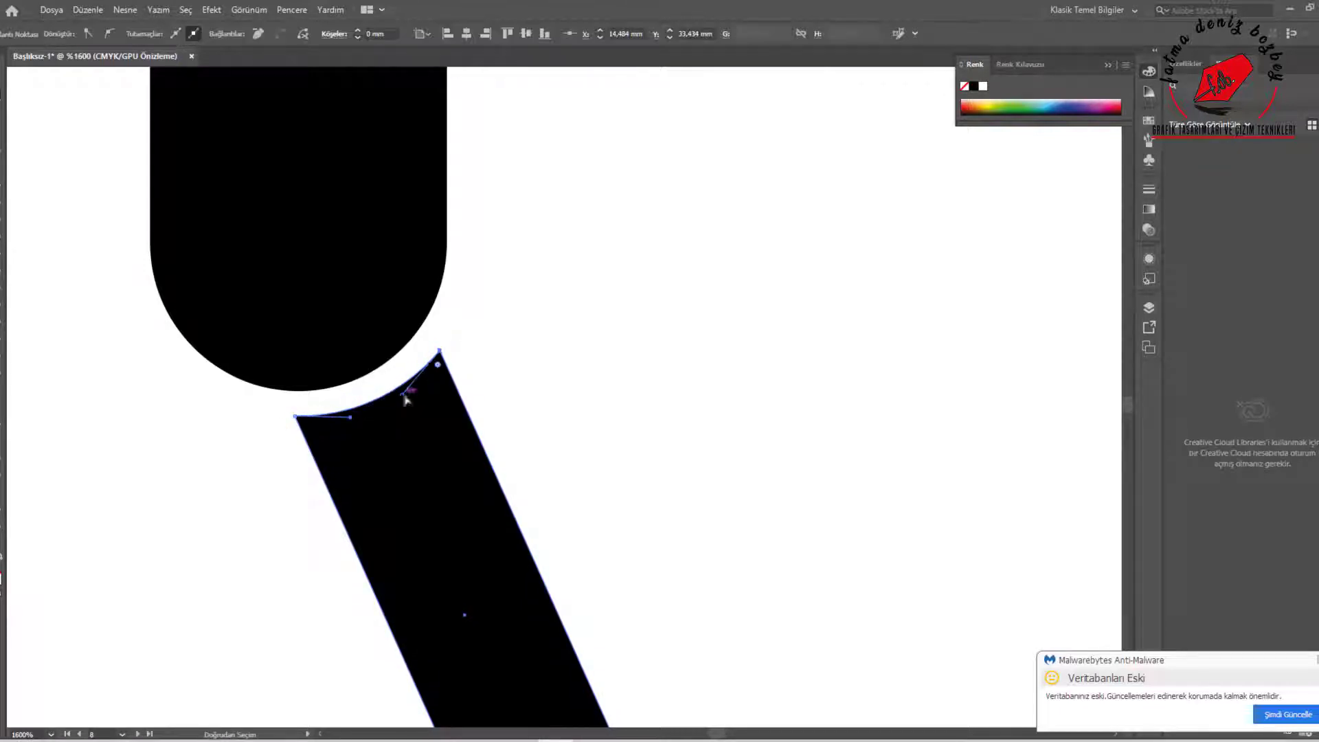
{"action": "left_click_drag", "start_coordinate": [390, 415], "coordinate": [307, 405]}
Make a mirrored copy of the leg and place it below the torso's other side
{"action": "scroll", "coordinate": [367, 392], "scroll_direction": "down", "scroll_amount": 4}
{"action": "right_click", "coordinate": [501, 410]}
{"action": "left_click", "coordinate": [735, 600]}
{"action": "left_click", "coordinate": [816, 336]}
{"action": "left_click", "coordinate": [909, 483]}
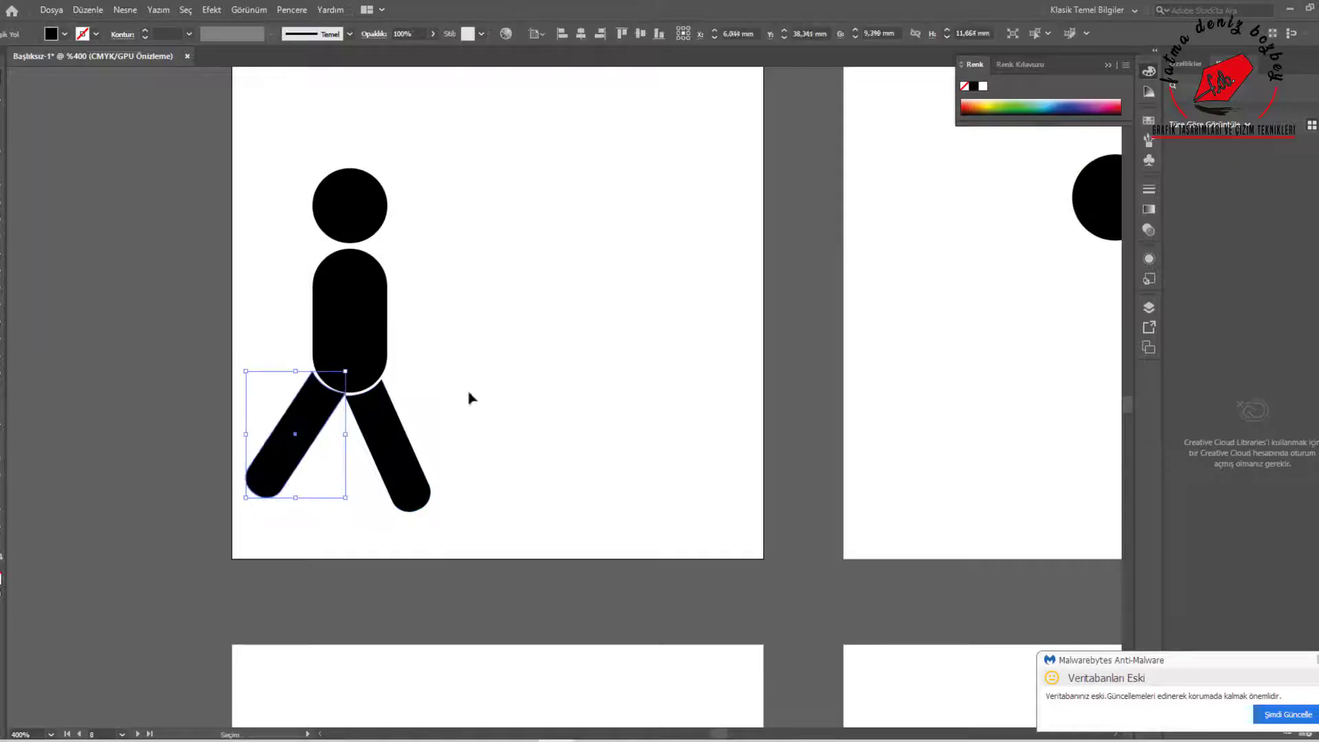
{"action": "key", "text": "Down"}
Adjust the position of the legs to leave an even gap below the torso
{"action": "left_click", "coordinate": [405, 447]}
{"action": "key", "text": "Down"}
{"action": "scroll", "coordinate": [359, 397], "scroll_direction": "up", "scroll_amount": 2}
{"action": "left_click_drag", "start_coordinate": [239, 481], "coordinate": [242, 487]}
{"action": "left_click", "coordinate": [525, 420]}
{"action": "scroll", "coordinate": [502, 396], "scroll_direction": "down", "scroll_amount": 2}
Copy the front leg and shorten and rotate it into an arm at the torso's right shoulder
{"action": "left_click_drag", "start_coordinate": [459, 451], "coordinate": [615, 360]}
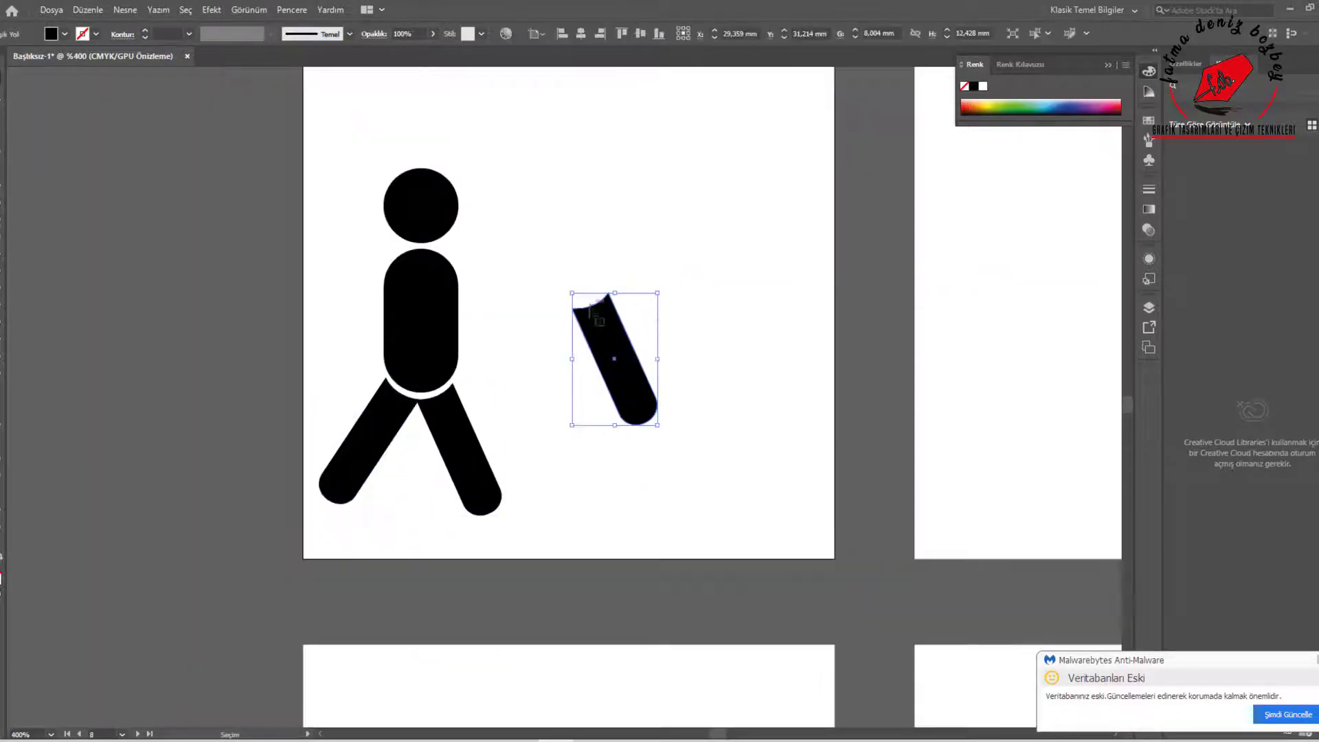
{"action": "left_click_drag", "start_coordinate": [593, 311], "coordinate": [435, 283]}
{"action": "left_click_drag", "start_coordinate": [504, 398], "coordinate": [533, 360]}
{"action": "left_click_drag", "start_coordinate": [491, 338], "coordinate": [478, 303]}
Make a mirrored copy of the arm and place it at the torso's left shoulder
{"action": "right_click", "coordinate": [621, 303]}
{"action": "mouse_move", "coordinate": [473, 301]}
{"action": "left_mouse_down"}
{"action": "mouse_move", "coordinate": [621, 303]}
{"action": "mouse_move", "coordinate": [375, 342]}
{"action": "mouse_move", "coordinate": [356, 321]}
{"action": "left_mouse_up"}
{"action": "mouse_move", "coordinate": [727, 444]}
{"action": "left_click", "coordinate": [856, 493]}
{"action": "left_click", "coordinate": [910, 483]}
{"action": "left_click", "coordinate": [616, 369]}
Give the torso a thin white outline and bring it in front of the arms
{"action": "left_click", "coordinate": [421, 302]}
{"action": "left_click", "coordinate": [96, 34]}
{"action": "left_click", "coordinate": [18, 59]}
{"action": "right_click", "coordinate": [422, 307]}
{"action": "left_click", "coordinate": [677, 560]}
{"action": "left_click", "coordinate": [189, 34]}
{"action": "left_click", "coordinate": [206, 130]}
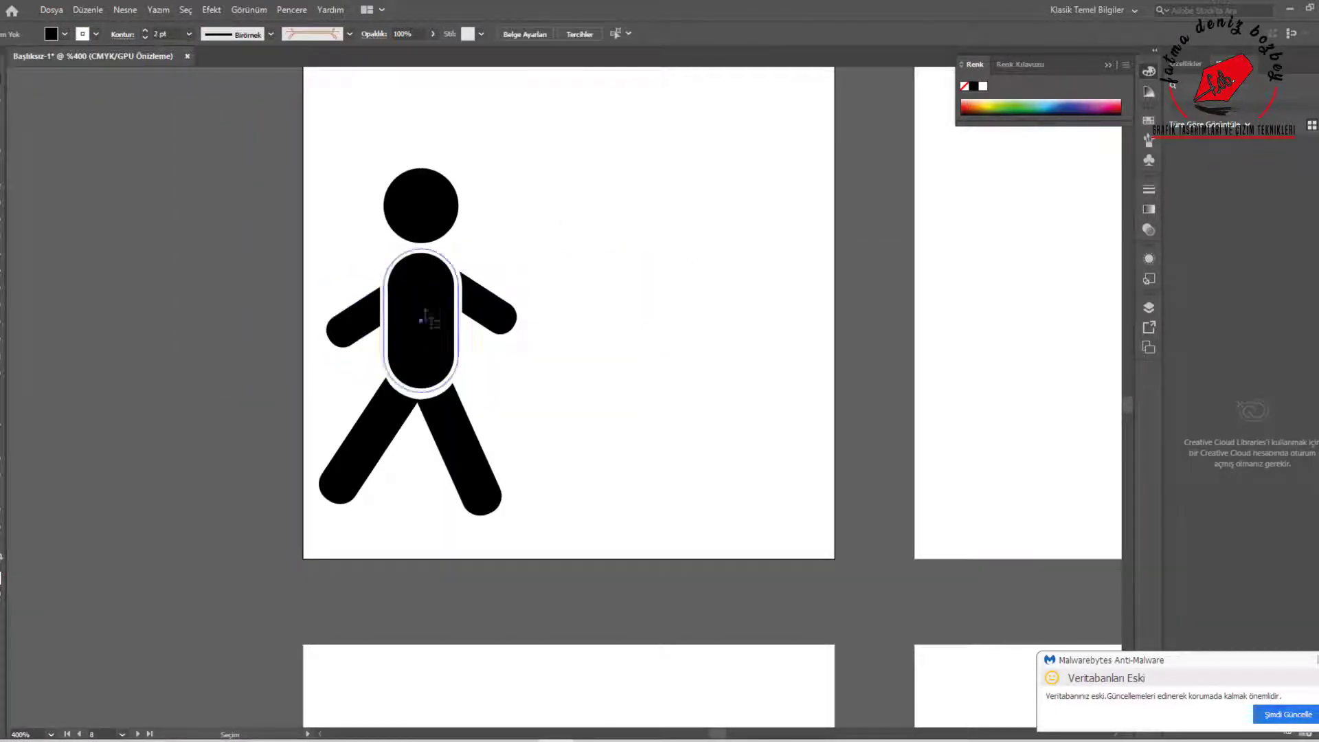
{"action": "left_click", "coordinate": [421, 320]}
{"action": "left_click", "coordinate": [145, 37]}
Adjust the upper ends of both legs against the outlined torso
{"action": "left_click", "coordinate": [610, 436]}
{"action": "left_click_drag", "start_coordinate": [403, 418], "coordinate": [395, 429]}
{"action": "left_click_drag", "start_coordinate": [475, 452], "coordinate": [457, 442]}
{"action": "left_click", "coordinate": [621, 442]}
{"action": "left_click", "coordinate": [387, 446]}
Show the rulers, add a horizontal guide near the feet and adjust both legs toward it
{"action": "key", "text": "ctrl+r"}
{"action": "left_click_drag", "start_coordinate": [490, 72], "coordinate": [578, 504]}
{"action": "left_click", "coordinate": [155, 358]}
{"action": "left_click_drag", "start_coordinate": [370, 447], "coordinate": [363, 443]}
{"action": "left_click_drag", "start_coordinate": [439, 437], "coordinate": [448, 409]}
{"action": "left_click", "coordinate": [248, 368]}
{"action": "scroll", "coordinate": [434, 398], "scroll_direction": "up", "scroll_amount": 2}
{"action": "left_click", "coordinate": [200, 322]}
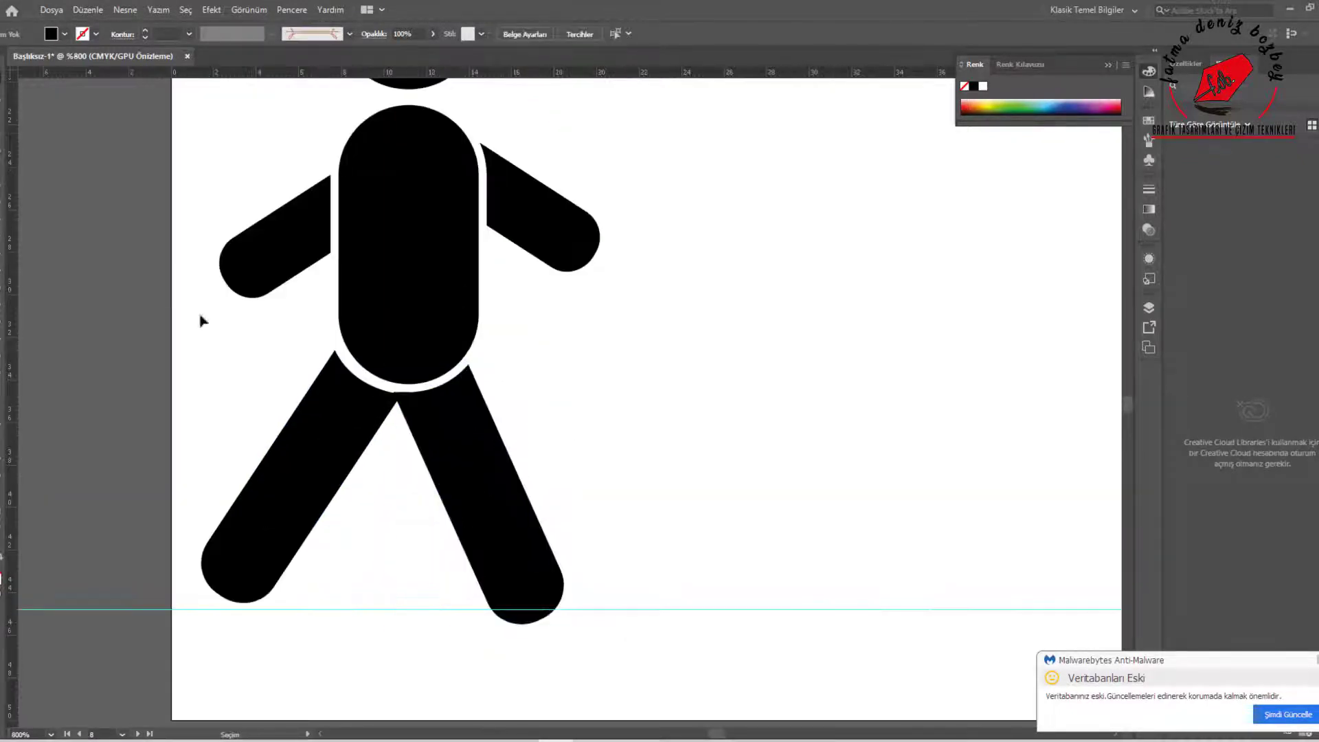
Reposition and resize both legs until the feet rest on the horizontal guide
{"action": "left_click", "coordinate": [482, 491]}
{"action": "left_click_drag", "start_coordinate": [335, 420], "coordinate": [339, 416]}
{"action": "left_click_drag", "start_coordinate": [479, 474], "coordinate": [483, 469]}
{"action": "left_click_drag", "start_coordinate": [483, 620], "coordinate": [483, 610]}
{"action": "left_click", "coordinate": [299, 478]}
{"action": "left_click_drag", "start_coordinate": [205, 600], "coordinate": [198, 610]}
Draw a horizontal black rectangle about 20.5 by 4.2 mm to the right of the walking figure's front leg
{"action": "left_click", "coordinate": [655, 494]}
{"action": "scroll", "coordinate": [656, 494], "scroll_direction": "down", "scroll_amount": 2}
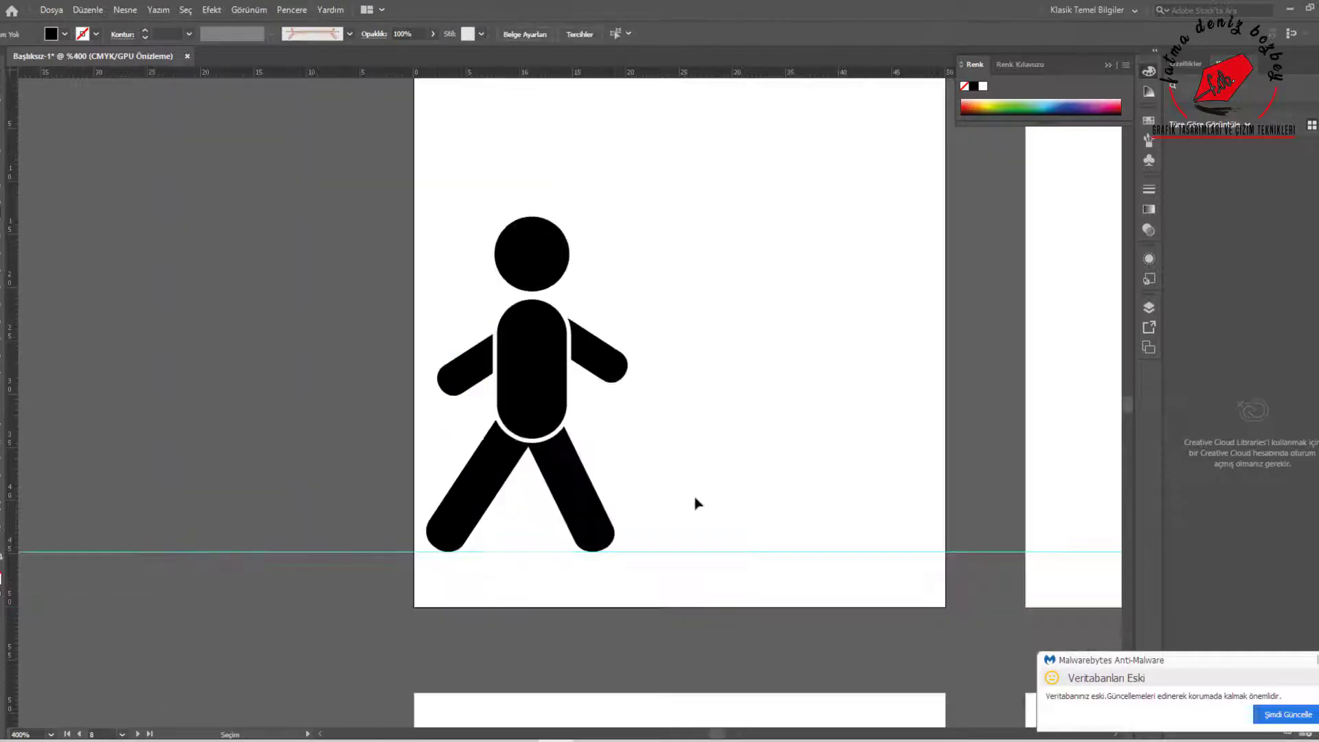
{"action": "left_click_drag", "start_coordinate": [562, 520], "coordinate": [564, 520]}
{"action": "right_click", "coordinate": [758, 489]}
{"action": "mouse_move", "coordinate": [805, 398]}
{"action": "left_click", "coordinate": [979, 480]}
{"action": "left_click", "coordinate": [863, 341]}
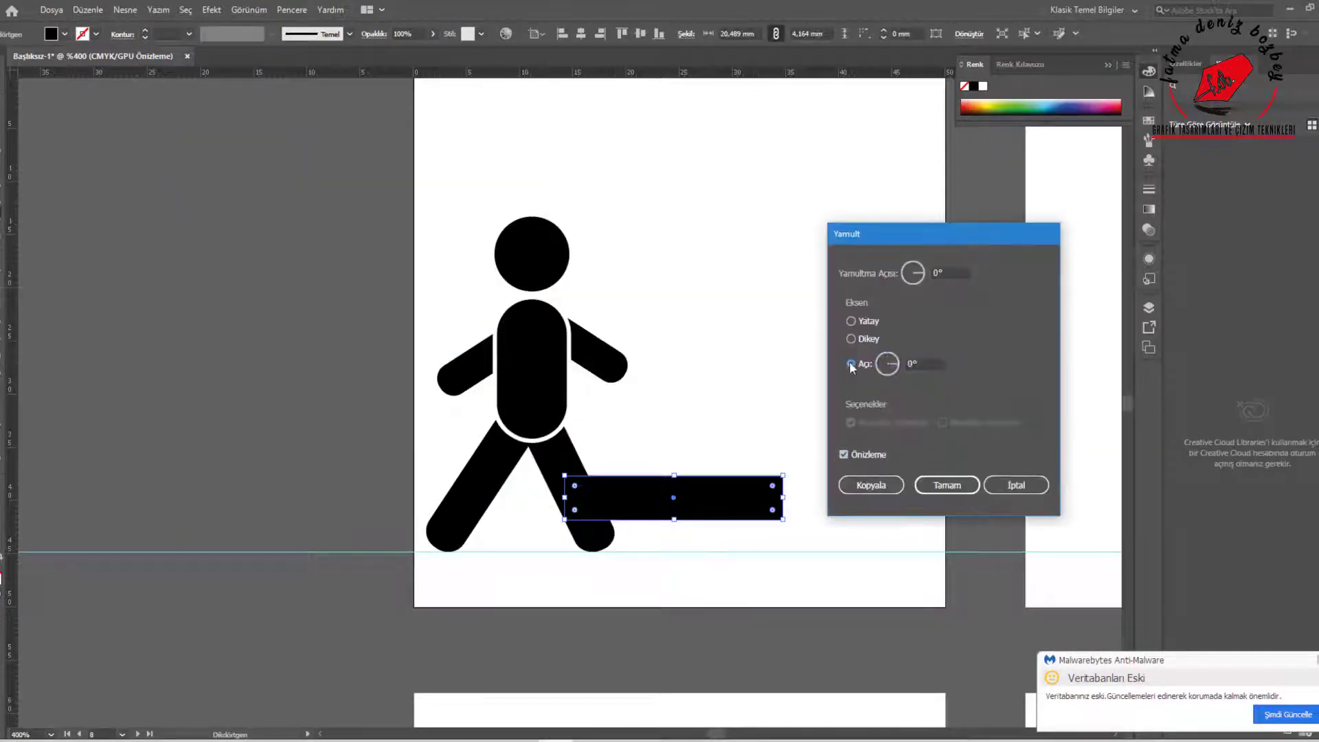
{"action": "left_click", "coordinate": [1017, 485]}
{"action": "right_click", "coordinate": [748, 493]}
{"action": "left_click", "coordinate": [976, 470]}
{"action": "left_click_drag", "start_coordinate": [660, 221], "coordinate": [948, 228]}
{"action": "left_click", "coordinate": [850, 465]}
{"action": "left_click", "coordinate": [1021, 495]}
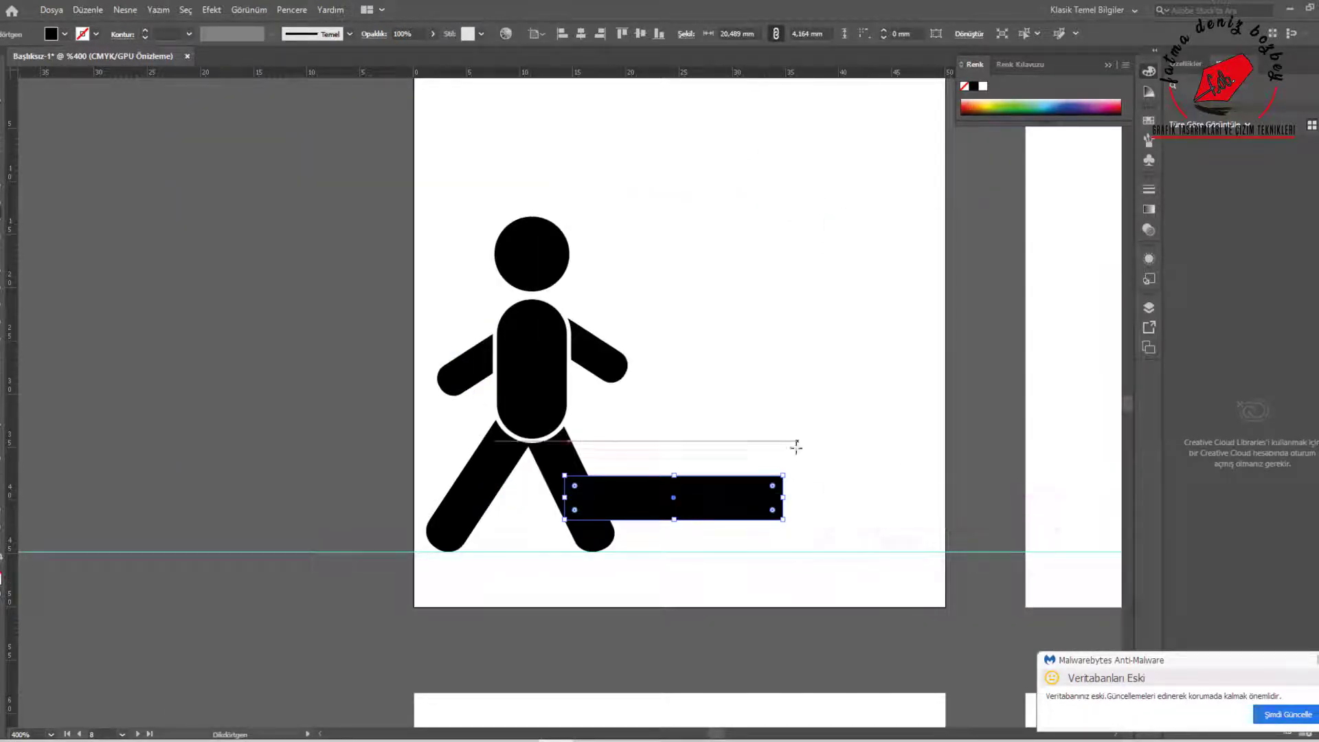
{"action": "left_click", "coordinate": [1039, 34]}
{"action": "left_click", "coordinate": [865, 33]}
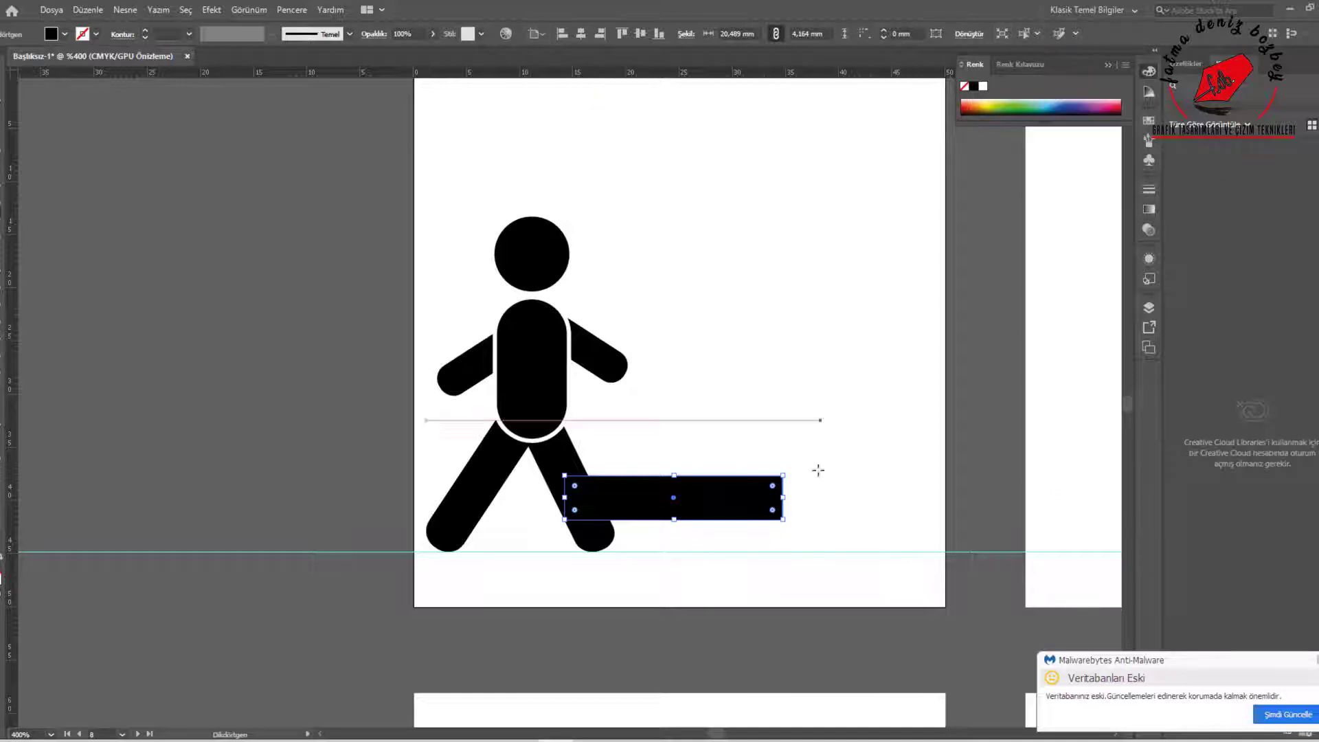
Reshape the rectangle into a slanted crosswalk stripe near the artboard's lower edge and duplicate it to the right
{"action": "key", "text": "a"}
{"action": "left_click_drag", "start_coordinate": [782, 476], "coordinate": [856, 395]}
{"action": "left_click_drag", "start_coordinate": [816, 448], "coordinate": [821, 444]}
{"action": "left_click_drag", "start_coordinate": [569, 448], "coordinate": [602, 450]}
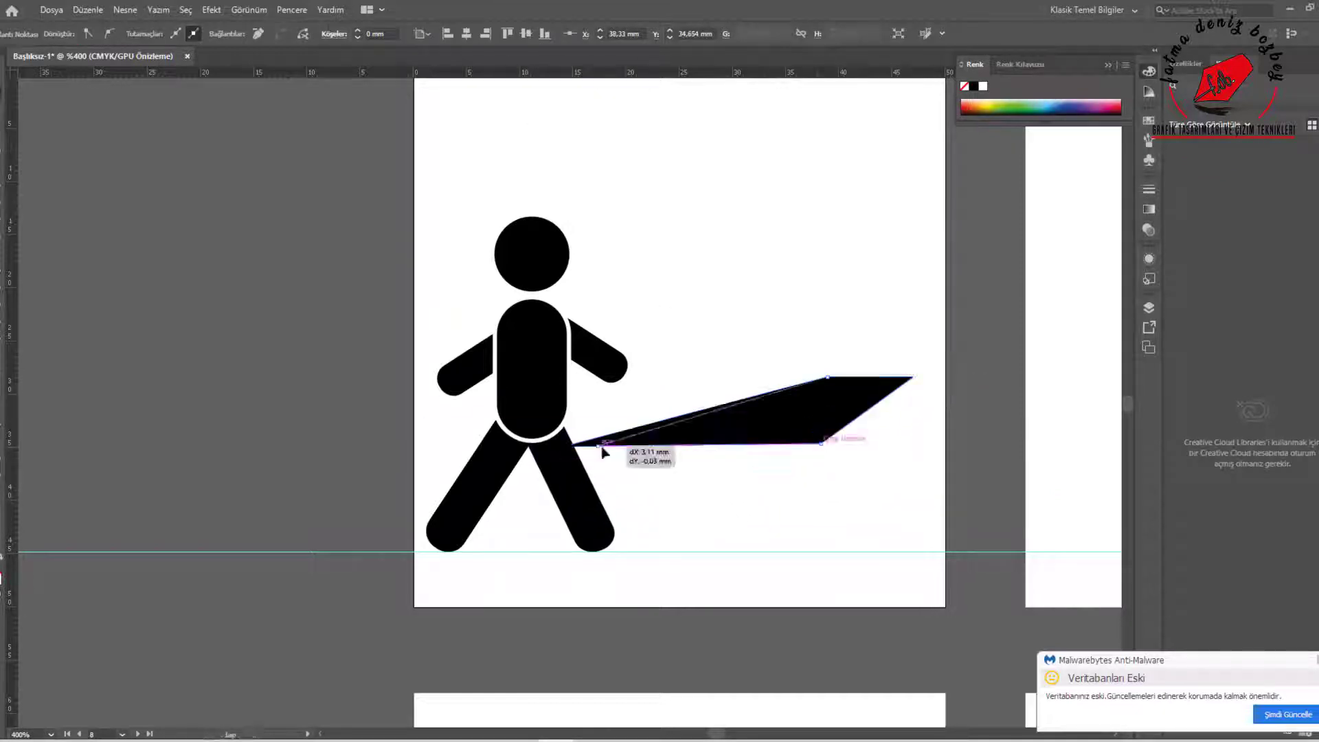
{"action": "left_click_drag", "start_coordinate": [835, 439], "coordinate": [662, 569]}
{"action": "left_click_drag", "start_coordinate": [719, 526], "coordinate": [753, 511]}
Fit the corners of the first two stripes between two horizontal guides and copy the second stripe to the right
{"action": "key", "text": "ctrl+plus"}
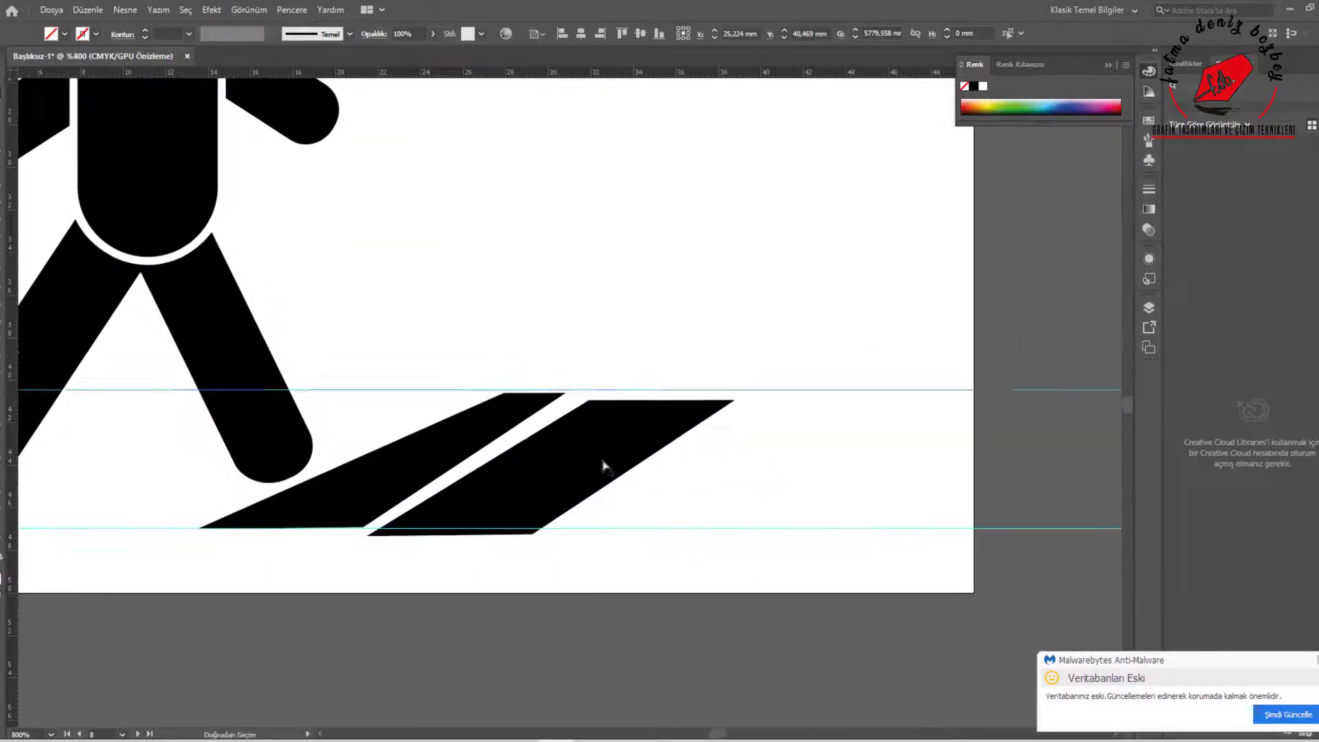
{"action": "left_click_drag", "start_coordinate": [749, 391], "coordinate": [650, 395]}
{"action": "left_click_drag", "start_coordinate": [565, 393], "coordinate": [638, 390]}
{"action": "left_click_drag", "start_coordinate": [507, 529], "coordinate": [527, 529]}
{"action": "left_click", "coordinate": [592, 505]}
{"action": "left_click_drag", "start_coordinate": [581, 476], "coordinate": [751, 476]}
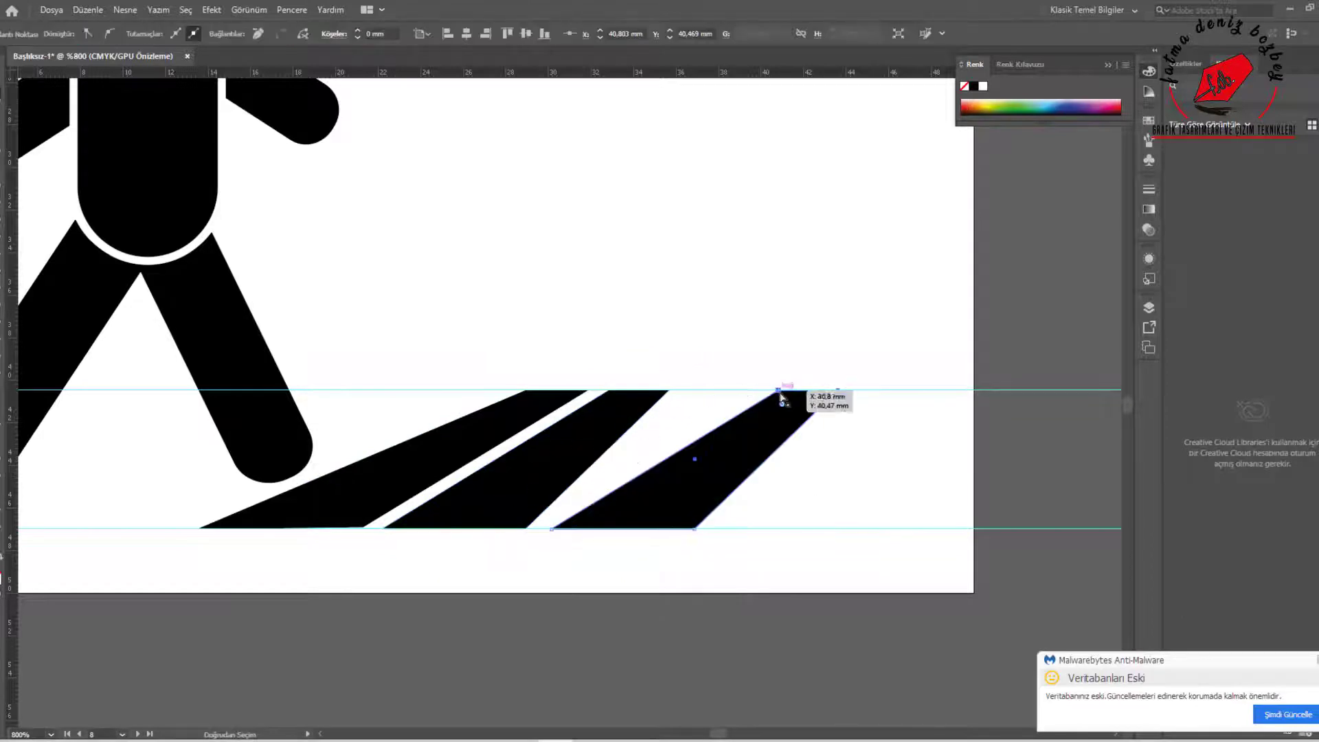
Reshape the third stripe between the guides with a steeper slant and a narrow gap beside the second stripe
{"action": "left_click_drag", "start_coordinate": [780, 390], "coordinate": [687, 390]}
{"action": "left_click_drag", "start_coordinate": [839, 391], "coordinate": [734, 390]}
{"action": "left_click", "coordinate": [692, 528]}
{"action": "left_click", "coordinate": [677, 517]}
{"action": "left_click_drag", "start_coordinate": [554, 530], "coordinate": [549, 528]}
{"action": "left_click_drag", "start_coordinate": [660, 500], "coordinate": [822, 499]}
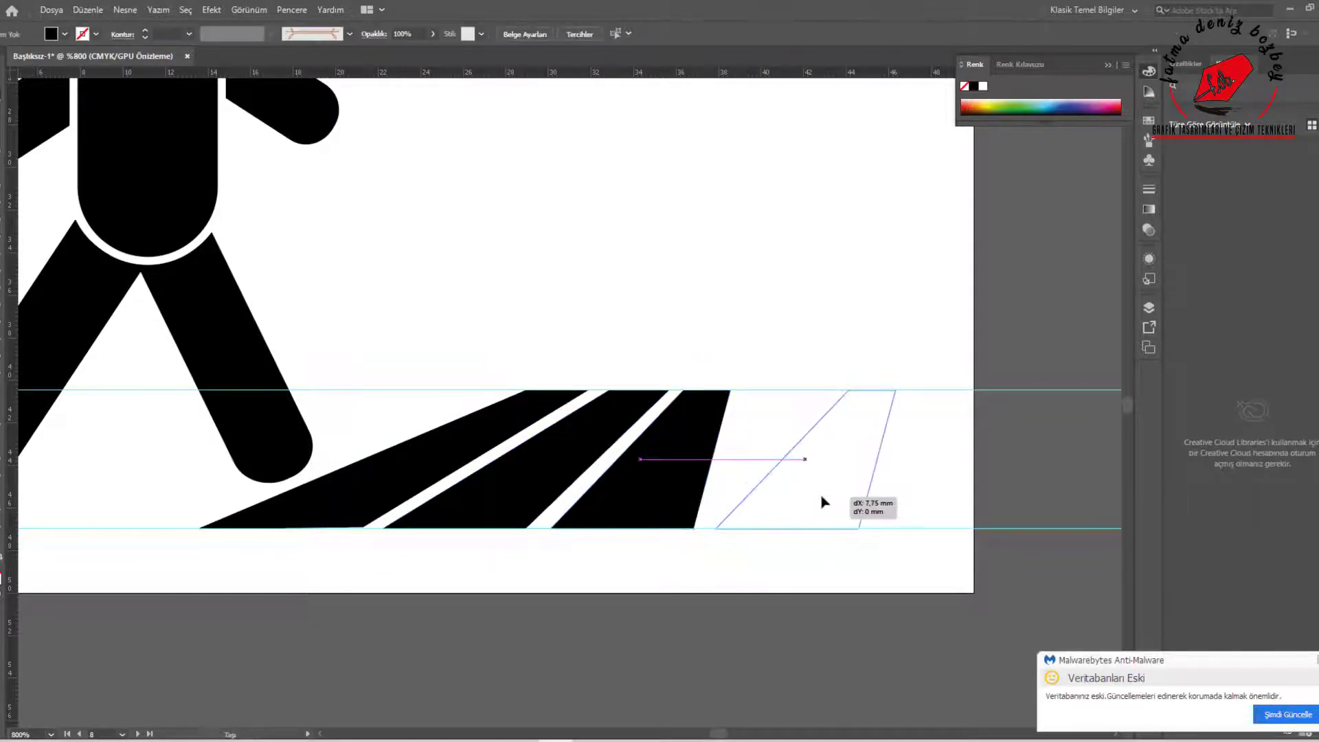
{"action": "key", "text": "ctrl+z"}
Copy the slanted stripes to the right and mirror them for the crosswalk's other half
{"action": "key", "text": "v"}
{"action": "left_click_drag", "start_coordinate": [762, 373], "coordinate": [471, 451]}
{"action": "left_click_drag", "start_coordinate": [674, 470], "coordinate": [984, 461]}
{"action": "right_click", "coordinate": [983, 461]}
{"action": "mouse_move", "coordinate": [1016, 373]}
{"action": "left_click", "coordinate": [809, 425]}
Position the mirrored stripes and reshape the middle stripe to form a symmetrical crosswalk with narrow gaps
{"action": "left_click", "coordinate": [668, 476]}
{"action": "mouse_move", "coordinate": [784, 466]}
{"action": "left_mouse_down"}
{"action": "mouse_move", "coordinate": [1048, 477]}
{"action": "mouse_move", "coordinate": [1024, 475]}
{"action": "left_mouse_up"}
{"action": "left_click_drag", "start_coordinate": [1024, 474], "coordinate": [716, 449]}
{"action": "left_click_drag", "start_coordinate": [747, 448], "coordinate": [847, 448]}
{"action": "mouse_move", "coordinate": [453, 365]}
{"action": "left_mouse_down"}
{"action": "mouse_move", "coordinate": [512, 500]}
{"action": "mouse_move", "coordinate": [438, 501]}
{"action": "left_mouse_up"}
{"action": "left_click_drag", "start_coordinate": [438, 501], "coordinate": [411, 504]}
{"action": "left_click_drag", "start_coordinate": [497, 501], "coordinate": [530, 503]}
{"action": "key", "text": "v"}
{"action": "left_click_drag", "start_coordinate": [605, 316], "coordinate": [945, 468]}
{"action": "left_click", "coordinate": [685, 300]}
{"action": "left_click_drag", "start_coordinate": [685, 299], "coordinate": [686, 304]}
Select all crosswalk stripes and open the Pathfinder panel beside the artboard
{"action": "left_click_drag", "start_coordinate": [165, 299], "coordinate": [488, 418]}
{"action": "left_click", "coordinate": [292, 9]}
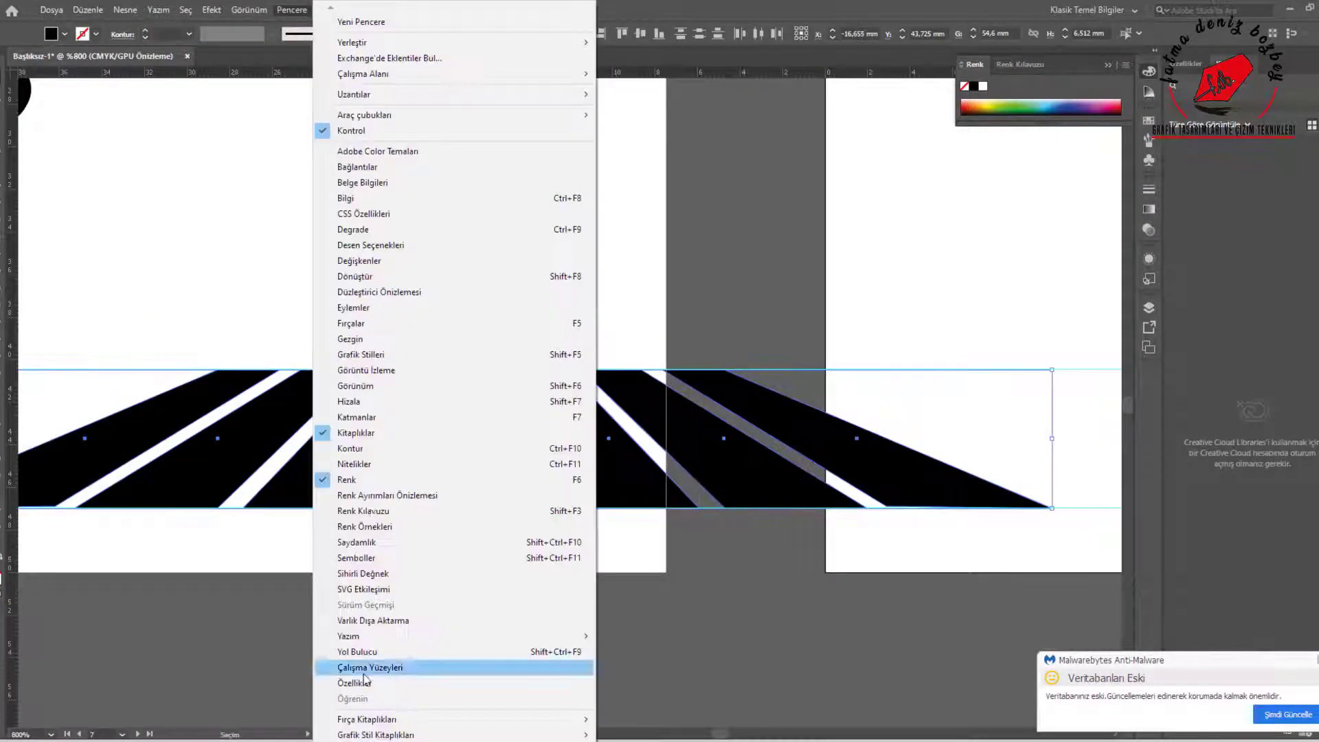
{"action": "left_click", "coordinate": [385, 667]}
{"action": "scroll", "coordinate": [508, 443], "scroll_direction": "down", "scroll_amount": 4}
{"action": "scroll", "coordinate": [302, 301], "scroll_direction": "up", "scroll_amount": 2}
{"action": "left_click_drag", "start_coordinate": [536, 71], "coordinate": [1001, 163]}
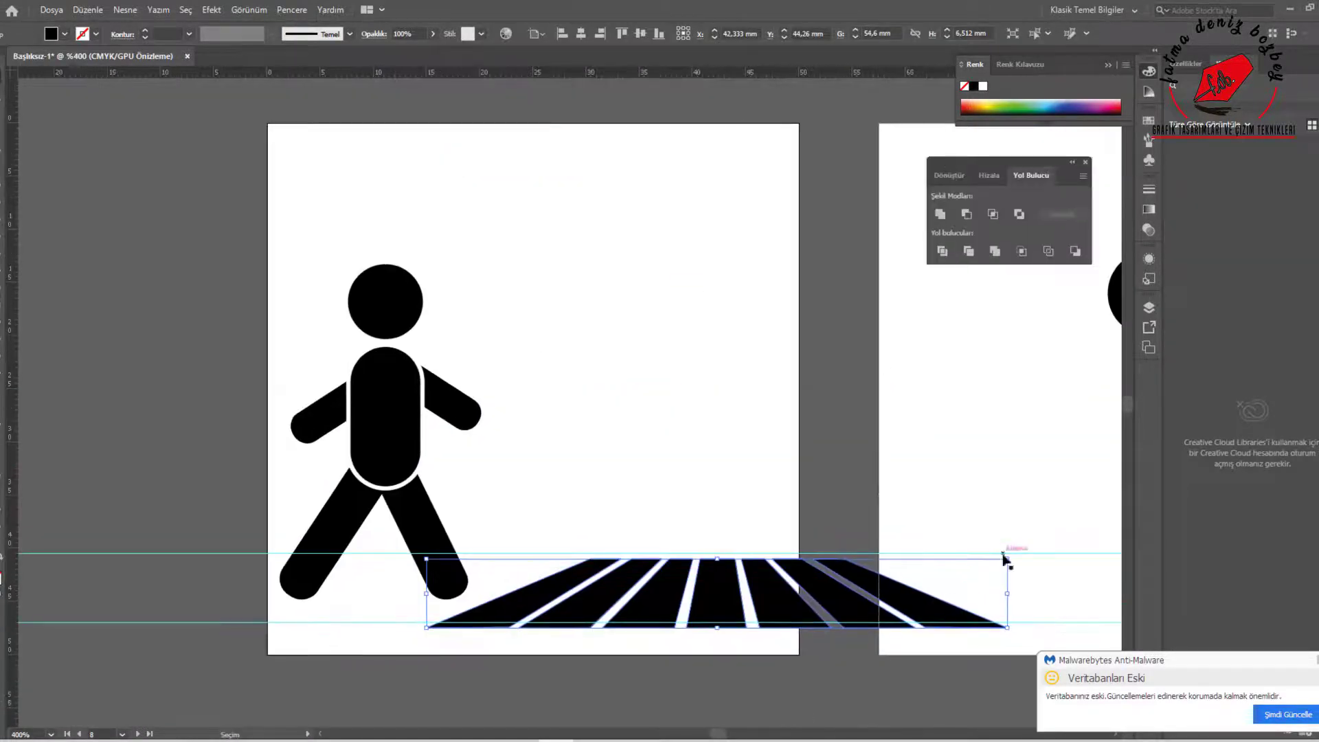
Delete both horizontal guides and scale the crosswalk to span the artboard's full width along its lower edge
{"action": "left_click_drag", "start_coordinate": [1008, 559], "coordinate": [750, 589]}
{"action": "left_click_drag", "start_coordinate": [824, 536], "coordinate": [837, 639]}
{"action": "key", "text": "Delete"}
{"action": "left_click", "coordinate": [505, 615]}
{"action": "left_click_drag", "start_coordinate": [669, 595], "coordinate": [795, 580]}
{"action": "left_click_drag", "start_coordinate": [709, 606], "coordinate": [799, 627]}
{"action": "left_click", "coordinate": [817, 611]}
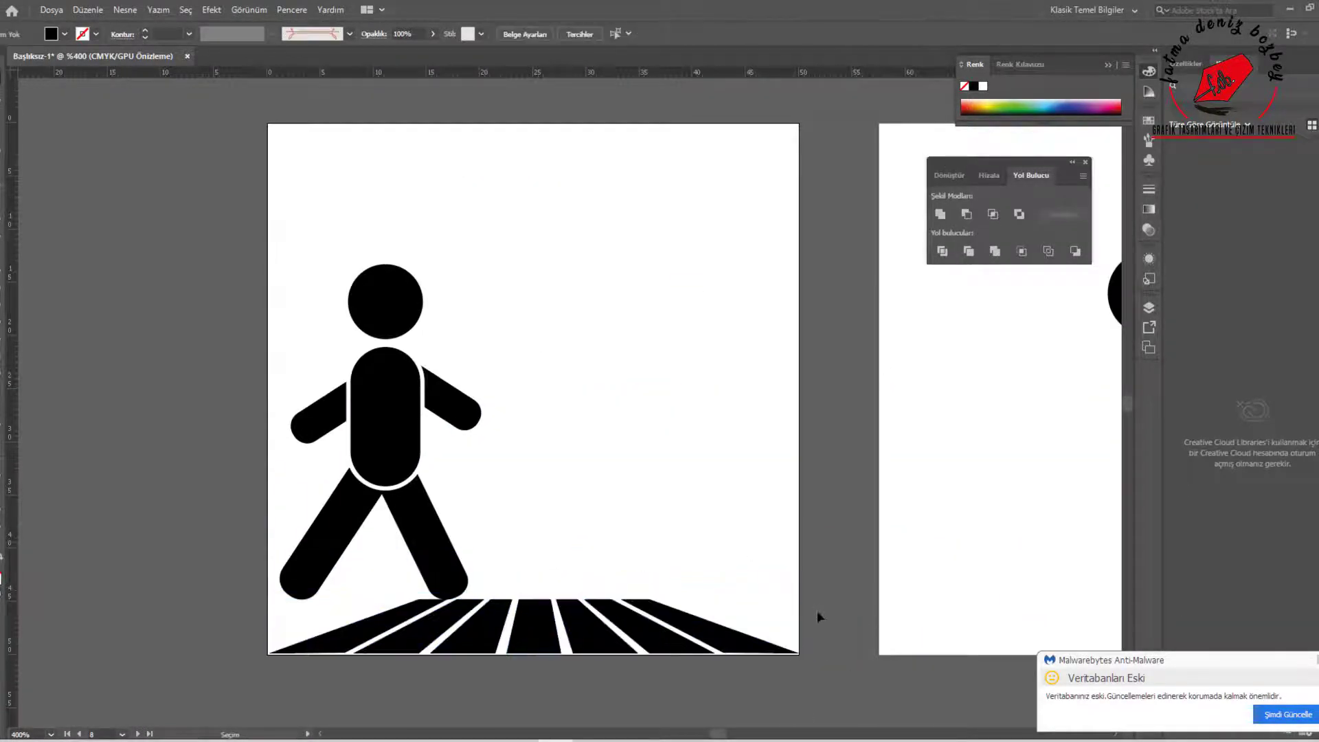
Move the whole walking figure to the artboard's centre above the crosswalk
{"action": "left_click_drag", "start_coordinate": [237, 230], "coordinate": [494, 556]}
{"action": "left_click_drag", "start_coordinate": [385, 371], "coordinate": [536, 361]}
{"action": "left_click", "coordinate": [212, 378]}
Delete the copied head circle from the second row's second artboard
{"action": "scroll", "coordinate": [558, 438], "scroll_direction": "down", "scroll_amount": 4}
{"action": "scroll", "coordinate": [875, 397], "scroll_direction": "up", "scroll_amount": 2}
{"action": "scroll", "coordinate": [545, 417], "scroll_direction": "up", "scroll_amount": 2}
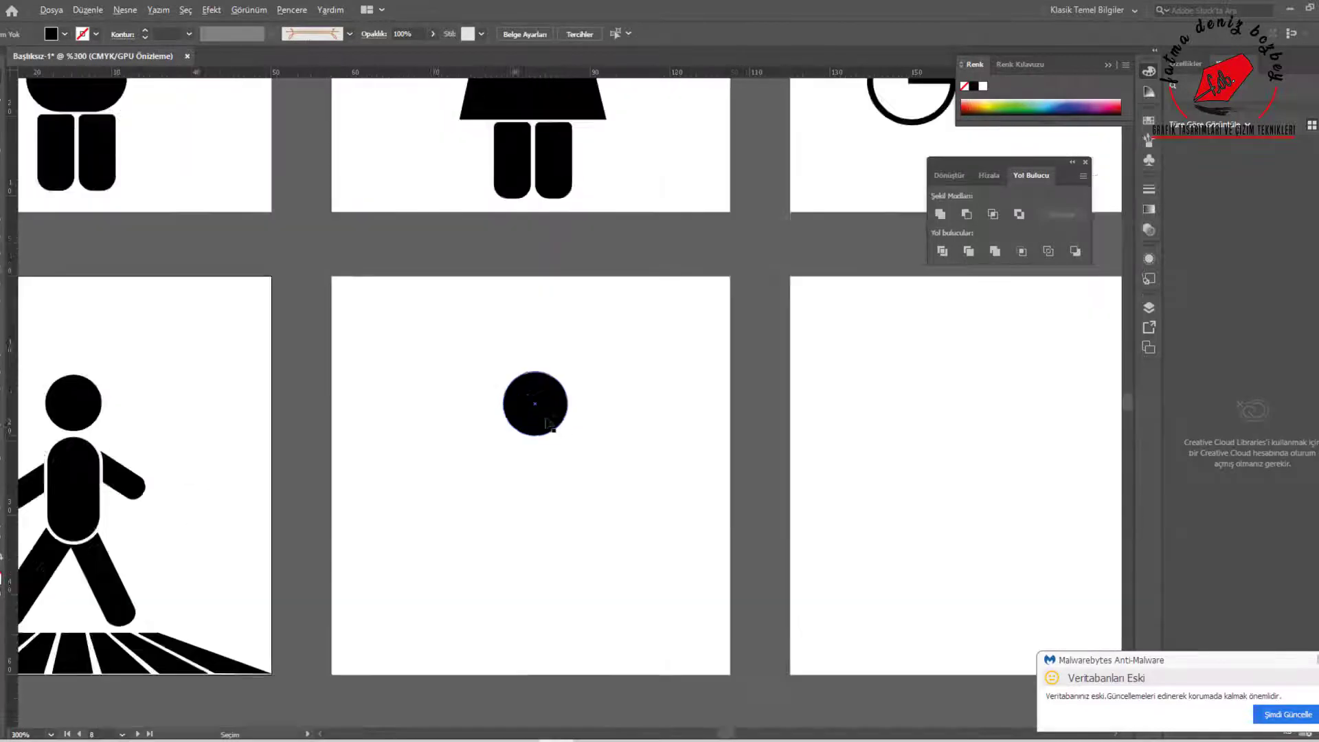
{"action": "left_click", "coordinate": [546, 419]}
{"action": "key", "text": "Delete"}
Draw a truck with a rounded black cargo box, a taller cab, two round wheels and a white-outlined cab window
{"action": "left_click", "coordinate": [2, 215]}
{"action": "left_click", "coordinate": [103, 214]}
{"action": "mouse_move", "coordinate": [388, 494]}
{"action": "left_mouse_down"}
{"action": "mouse_move", "coordinate": [540, 603]}
{"action": "mouse_move", "coordinate": [701, 494]}
{"action": "mouse_move", "coordinate": [621, 453]}
{"action": "left_mouse_up"}
{"action": "left_click_drag", "start_coordinate": [456, 651], "coordinate": [457, 653]}
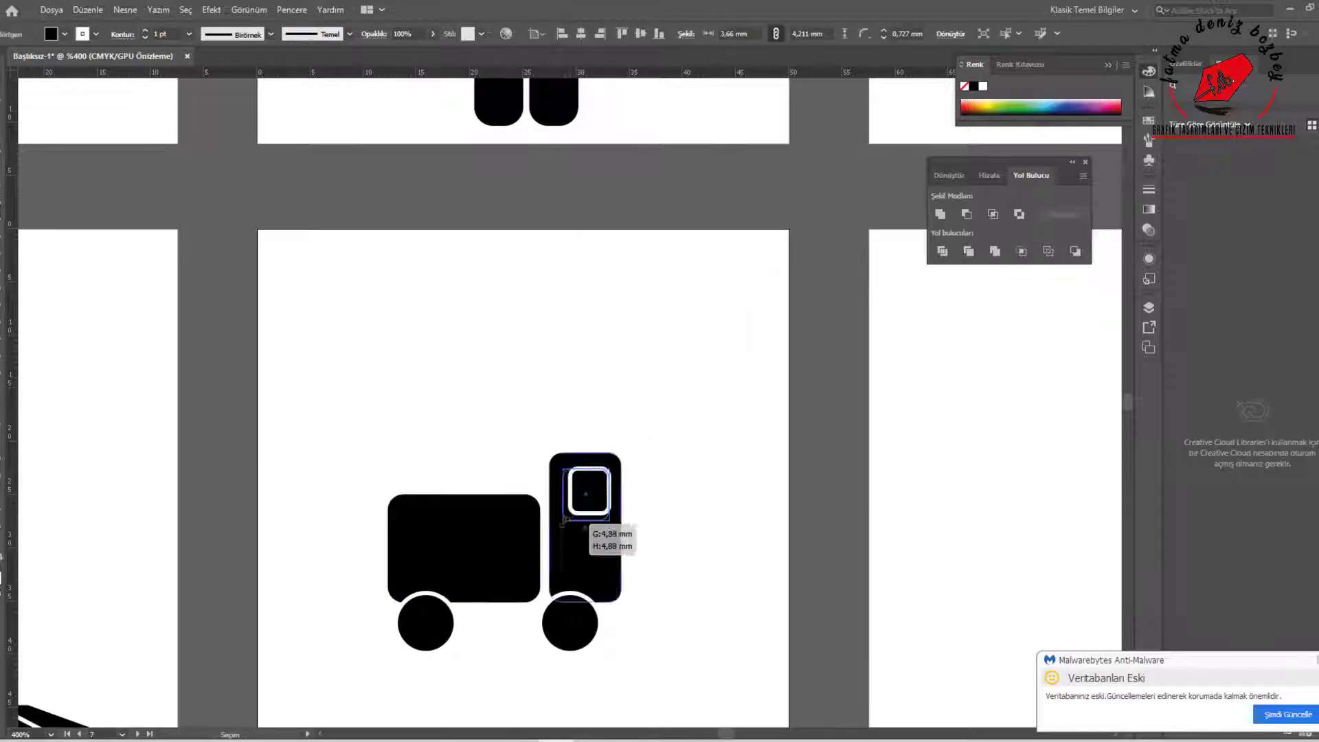
{"action": "left_click_drag", "start_coordinate": [563, 522], "coordinate": [563, 520]}
Make the truck's cab window solid white and shift the rear wheel slightly toward the cab
{"action": "left_click", "coordinate": [2, 556]}
{"action": "left_click", "coordinate": [500, 627]}
{"action": "left_click_drag", "start_coordinate": [413, 637], "coordinate": [417, 637]}
Group all the truck's parts and move the truck toward the artboard's left side
{"action": "left_click_drag", "start_coordinate": [684, 637], "coordinate": [357, 440]}
{"action": "right_click", "coordinate": [514, 555]}
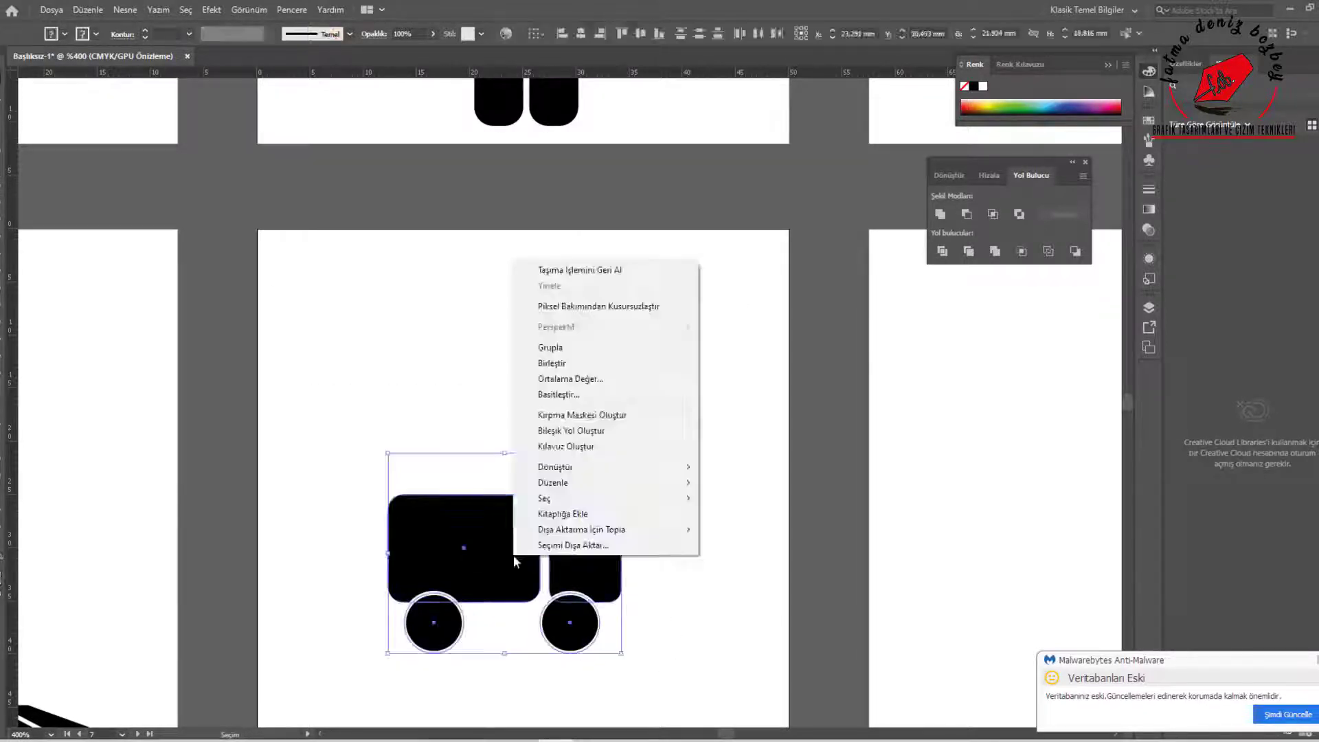
{"action": "left_click", "coordinate": [554, 348]}
{"action": "left_click_drag", "start_coordinate": [524, 549], "coordinate": [465, 546]}
Draw a black horizontal line about 46 mm long across the artboard behind the truck
{"action": "left_click", "coordinate": [659, 592]}
{"action": "left_click_drag", "start_coordinate": [275, 549], "coordinate": [766, 550]}
{"action": "left_click", "coordinate": [97, 33]}
{"action": "left_click", "coordinate": [42, 57]}
{"action": "key", "text": "v"}
{"action": "right_click", "coordinate": [610, 550]}
{"action": "left_click", "coordinate": [718, 570]}
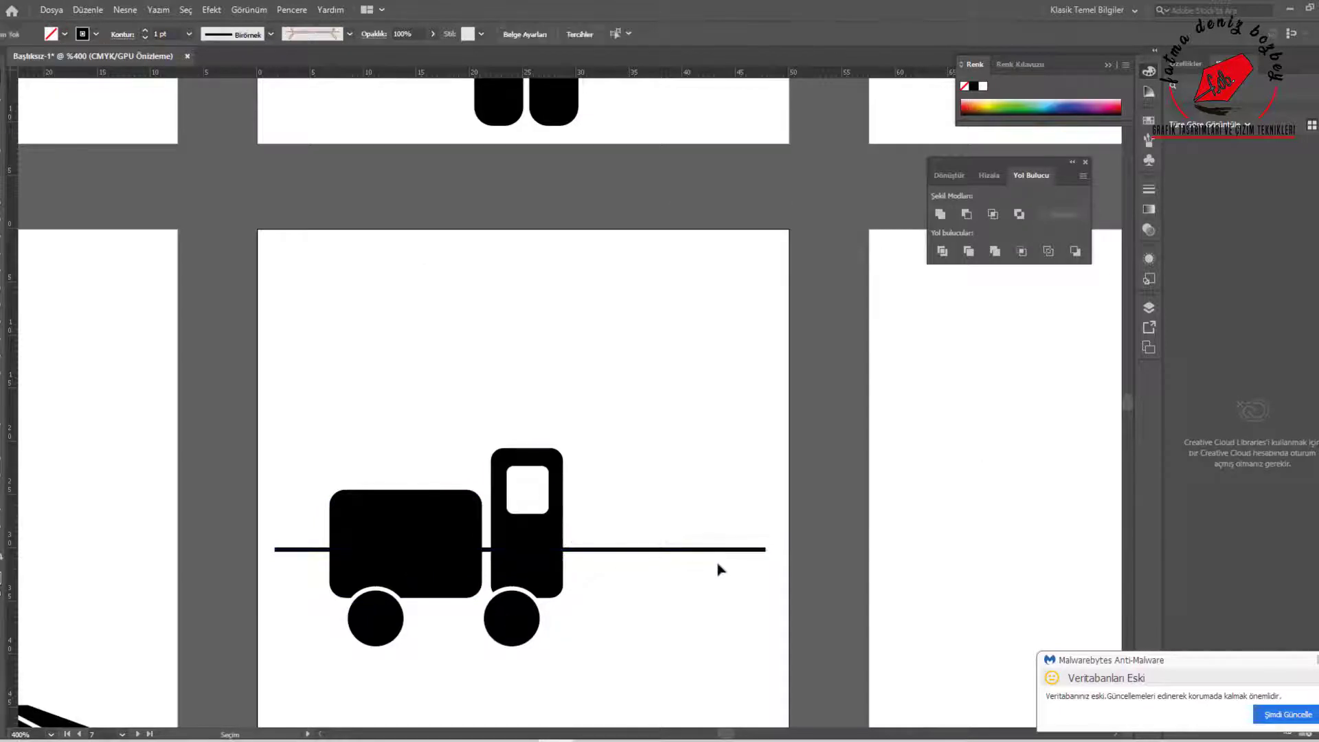
Enlarge the truck over the line to about 37 mm wide and group all its parts
{"action": "left_click", "coordinate": [462, 589]}
{"action": "left_click_drag", "start_coordinate": [564, 448], "coordinate": [724, 359]}
{"action": "left_click", "coordinate": [749, 426]}
{"action": "scroll", "coordinate": [412, 533], "scroll_direction": "down", "scroll_amount": 3}
{"action": "left_click", "coordinate": [445, 538]}
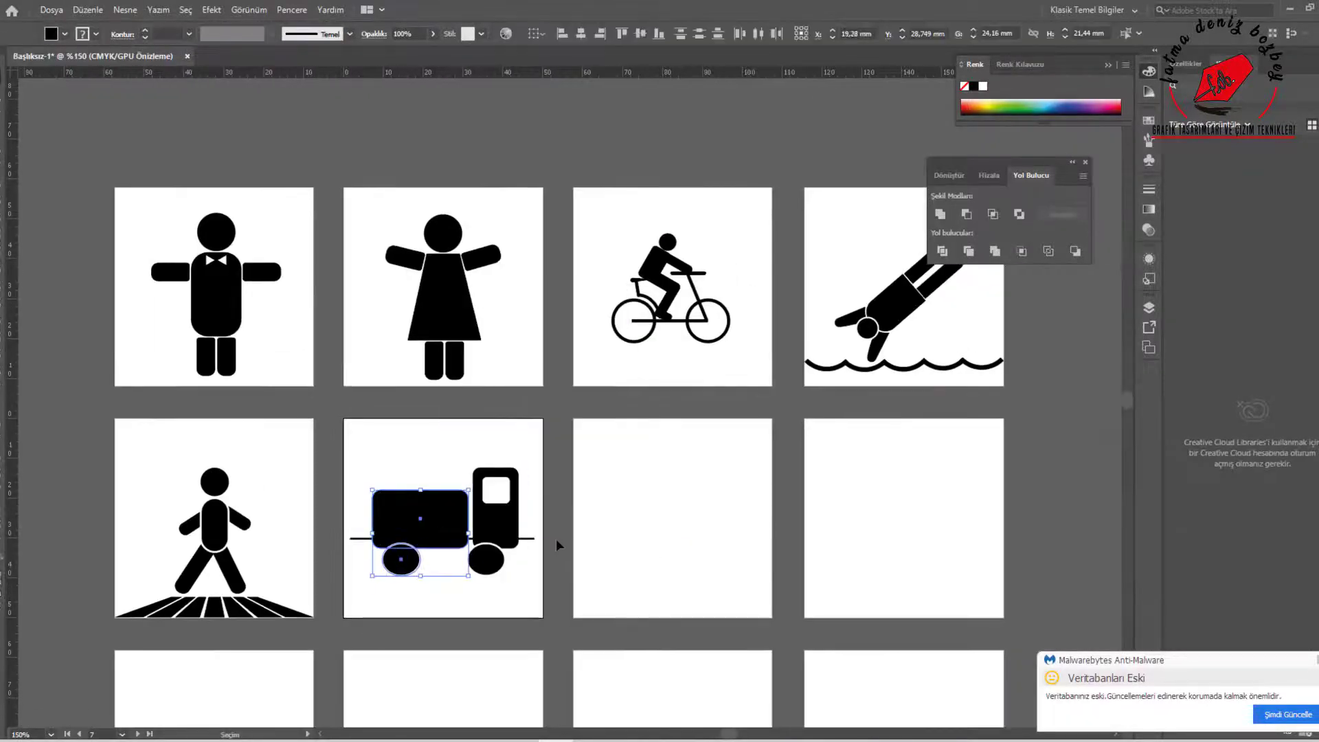
{"action": "left_click_drag", "start_coordinate": [555, 592], "coordinate": [361, 457]}
{"action": "right_click", "coordinate": [483, 513]}
{"action": "left_click", "coordinate": [520, 307]}
Draw a girl's round black head and a dress narrowing toward the shoulders on the second row's third artboard
{"action": "left_click", "coordinate": [647, 498]}
{"action": "mouse_move", "coordinate": [645, 537]}
{"action": "left_mouse_down"}
{"action": "mouse_move", "coordinate": [503, 476]}
{"action": "mouse_move", "coordinate": [519, 458]}
{"action": "mouse_move", "coordinate": [568, 572]}
{"action": "left_mouse_up"}
{"action": "right_click", "coordinate": [2, 208]}
{"action": "left_click", "coordinate": [62, 229]}
{"action": "key", "text": "ctrl+plus"}
{"action": "left_click", "coordinate": [3, 595]}
{"action": "right_click", "coordinate": [2, 208]}
{"action": "left_click", "coordinate": [62, 213]}
{"action": "key", "text": "a"}
{"action": "left_click_drag", "start_coordinate": [501, 467], "coordinate": [524, 467]}
{"action": "mouse_move", "coordinate": [566, 571]}
{"action": "left_mouse_down"}
{"action": "mouse_move", "coordinate": [565, 532]}
{"action": "mouse_move", "coordinate": [540, 506]}
{"action": "mouse_move", "coordinate": [568, 627]}
{"action": "left_mouse_up"}
{"action": "key", "text": "v"}
Add two rectangular black legs below the girl's dress and a slanted, mirrored arm at each side
{"action": "key", "text": "ctrl+plus"}
{"action": "key", "text": "ctrl+plus"}
{"action": "left_click", "coordinate": [2, 210]}
{"action": "left_click_drag", "start_coordinate": [567, 602], "coordinate": [610, 603]}
{"action": "left_click_drag", "start_coordinate": [603, 603], "coordinate": [669, 472]}
{"action": "left_click_drag", "start_coordinate": [674, 498], "coordinate": [694, 459]}
{"action": "mouse_move", "coordinate": [677, 464]}
{"action": "left_mouse_down"}
{"action": "mouse_move", "coordinate": [642, 464]}
{"action": "mouse_move", "coordinate": [749, 459]}
{"action": "mouse_move", "coordinate": [544, 431]}
{"action": "left_mouse_up"}
{"action": "left_click", "coordinate": [698, 465]}
{"action": "right_click", "coordinate": [747, 456]}
{"action": "left_click", "coordinate": [967, 418]}
Outline the girl's dress in white, then adjust her head's position and bring it to the front
{"action": "left_click", "coordinate": [571, 481]}
{"action": "left_click", "coordinate": [95, 34]}
{"action": "left_click", "coordinate": [19, 52]}
{"action": "left_click", "coordinate": [806, 404]}
{"action": "left_click_drag", "start_coordinate": [569, 365], "coordinate": [573, 372]}
{"action": "right_click", "coordinate": [565, 372]}
{"action": "left_click", "coordinate": [824, 604]}
{"action": "left_click", "coordinate": [749, 470]}
Duplicate the whole girl figure beside the original so that their hands meet
{"action": "scroll", "coordinate": [750, 470], "scroll_direction": "down", "scroll_amount": 1}
{"action": "left_click_drag", "start_coordinate": [533, 332], "coordinate": [718, 598]}
{"action": "left_click_drag", "start_coordinate": [648, 496], "coordinate": [745, 512]}
Replace the copied figure's dress with a rectangular black torso about 5.1 mm wide and 7.4 mm high
{"action": "left_click", "coordinate": [774, 500]}
{"action": "key", "text": "a"}
{"action": "left_click_drag", "start_coordinate": [804, 513], "coordinate": [780, 512]}
{"action": "key", "text": "Delete"}
{"action": "key", "text": "Delete"}
{"action": "key", "text": "m"}
{"action": "left_click_drag", "start_coordinate": [739, 431], "coordinate": [795, 511]}
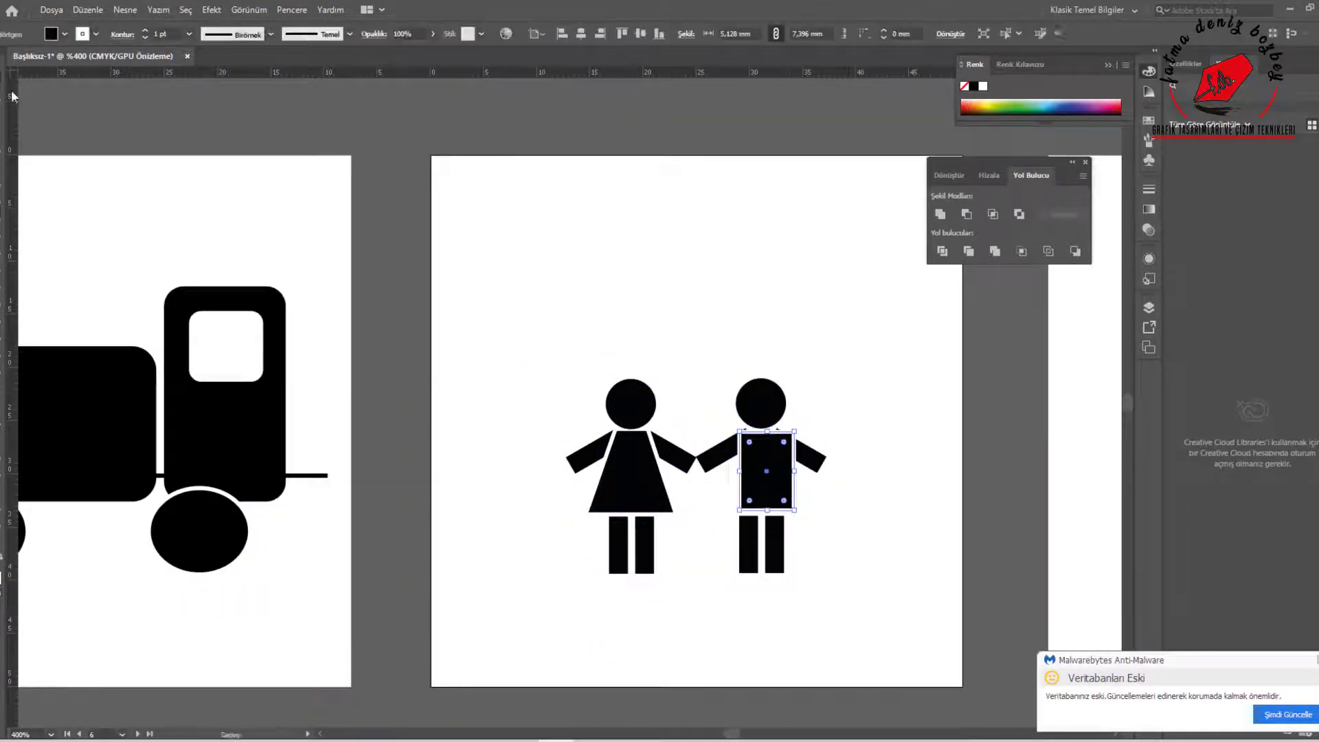
Bring the boy's head to the front, above his rectangular torso
{"action": "scroll", "coordinate": [757, 539], "scroll_direction": "up", "scroll_amount": 2}
{"action": "right_click", "coordinate": [764, 296]}
{"action": "left_click", "coordinate": [1023, 527]}
{"action": "left_click", "coordinate": [765, 412]}
{"action": "left_click", "coordinate": [910, 459]}
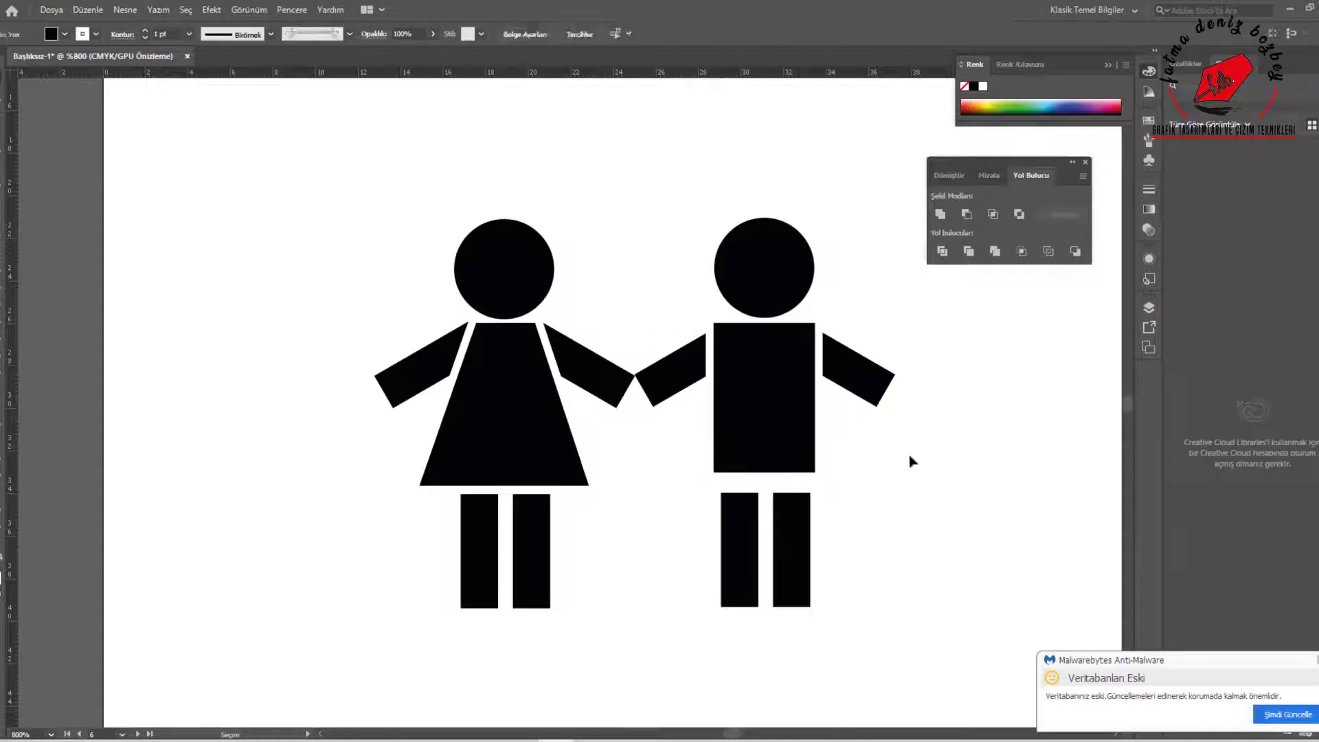
Raise the boy's legs close to his torso and lengthen them down to the level of the girl's feet
{"action": "left_click_drag", "start_coordinate": [852, 632], "coordinate": [728, 564]}
{"action": "left_click_drag", "start_coordinate": [790, 563], "coordinate": [791, 541]}
{"action": "left_click", "coordinate": [741, 550]}
{"action": "key", "text": "a"}
{"action": "left_click_drag", "start_coordinate": [711, 569], "coordinate": [722, 608]}
{"action": "left_click_drag", "start_coordinate": [766, 569], "coordinate": [810, 608]}
{"action": "key", "text": "v"}
Group the girl and boy figures together
{"action": "left_click", "coordinate": [189, 216]}
{"action": "scroll", "coordinate": [356, 382], "scroll_direction": "down", "scroll_amount": 3}
{"action": "left_click_drag", "start_coordinate": [342, 299], "coordinate": [573, 485]}
{"action": "right_click", "coordinate": [520, 425]}
{"action": "left_click", "coordinate": [553, 510]}
Move the grouped children to the artboard's right side and draw a 2 pt ground line about 49 mm long through their legs
{"action": "left_click", "coordinate": [316, 440]}
{"action": "left_click_drag", "start_coordinate": [383, 373], "coordinate": [463, 384]}
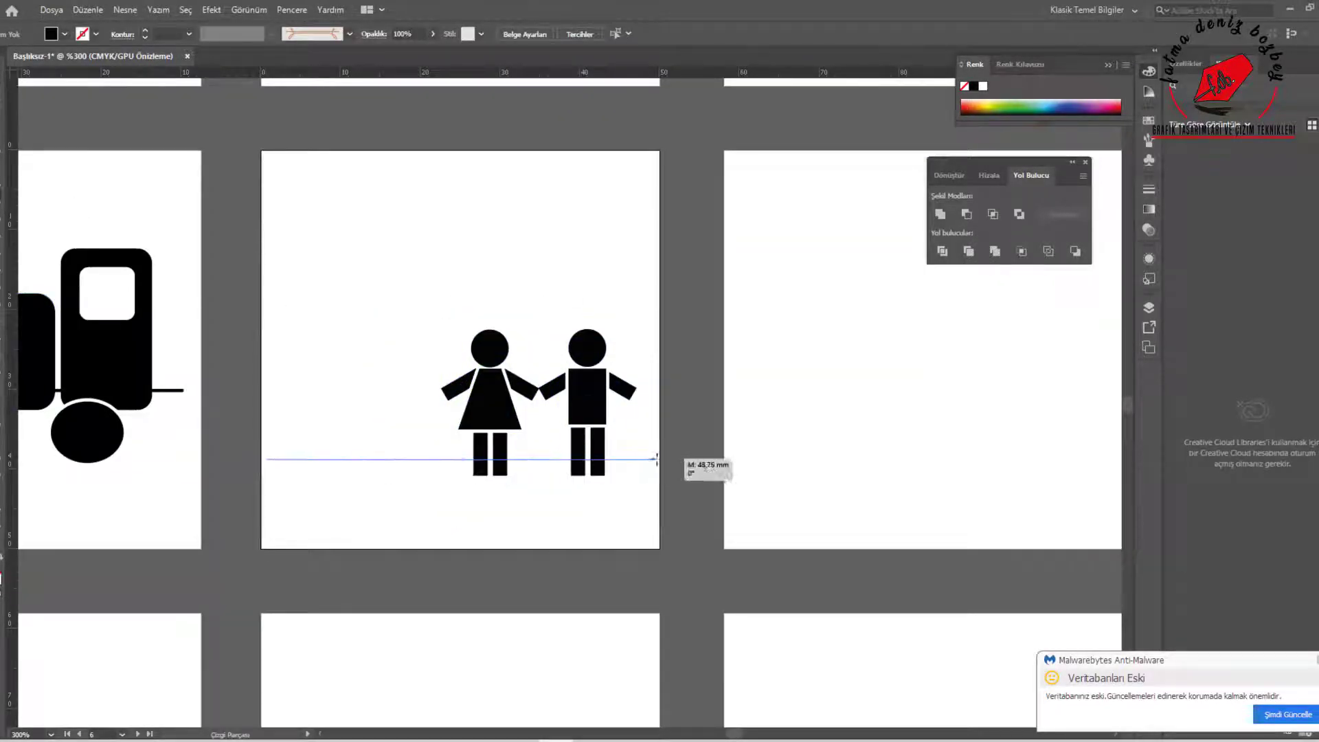
{"action": "left_click_drag", "start_coordinate": [656, 459], "coordinate": [658, 459]}
{"action": "scroll", "coordinate": [568, 501], "scroll_direction": "down", "scroll_amount": 2}
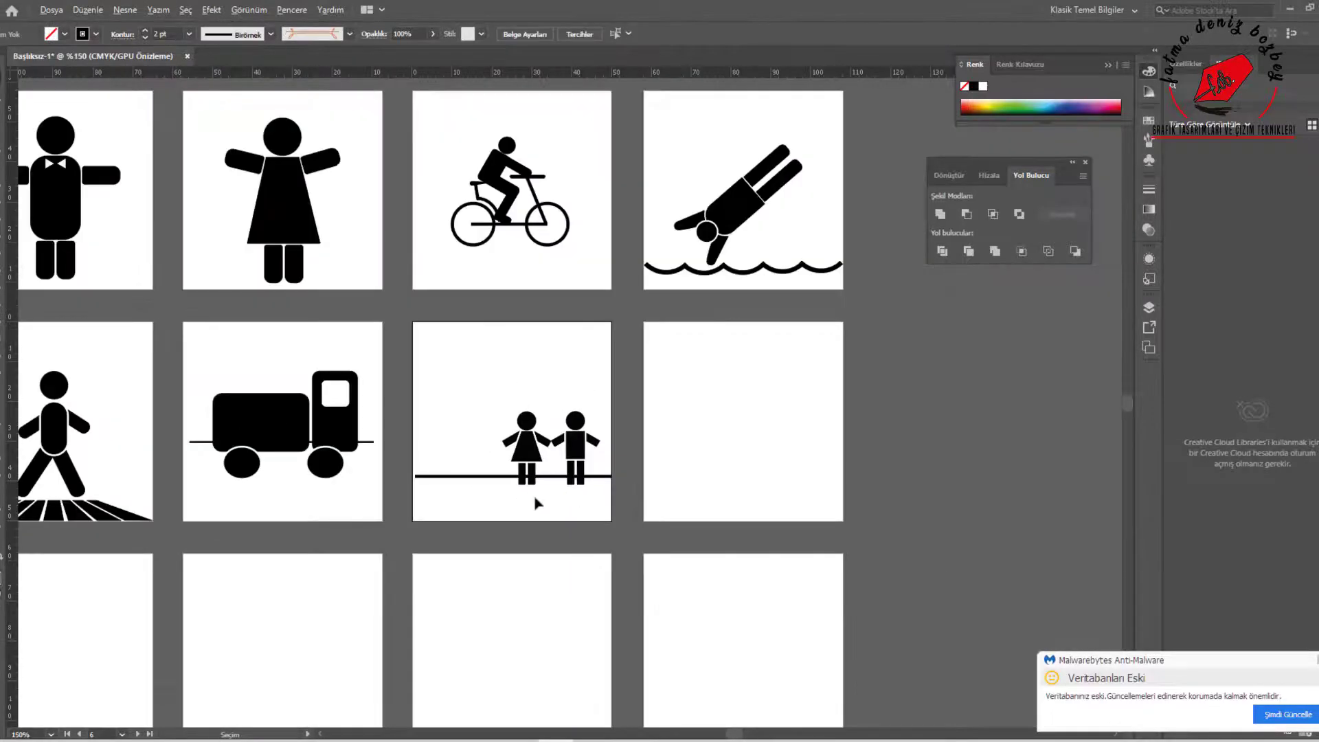
Draw a black rectangular house body about 14 mm wide beside the children, just above the ground line
{"action": "scroll", "coordinate": [536, 501], "scroll_direction": "up", "scroll_amount": 3}
{"action": "key", "text": "m"}
{"action": "left_click_drag", "start_coordinate": [249, 283], "coordinate": [397, 414]}
{"action": "key", "text": "shift+x"}
Draw a three-sided polygon above the house body for its roof
{"action": "left_click", "coordinate": [3, 212]}
{"action": "left_click", "coordinate": [65, 266]}
{"action": "left_click_drag", "start_coordinate": [283, 168], "coordinate": [337, 241]}
{"action": "key", "text": "Down"}
{"action": "key", "text": "Down"}
{"action": "key", "text": "Down"}
{"action": "key", "text": "Down"}
{"action": "key", "text": "Down"}
{"action": "key", "text": "Down"}
{"action": "key", "text": "Down"}
{"action": "key", "text": "Down"}
{"action": "key", "text": "Down"}
{"action": "key", "text": "Down"}
{"action": "key", "text": "Down"}
{"action": "key", "text": "Down"}
{"action": "key", "text": "Down"}
{"action": "key", "text": "Down"}
{"action": "key", "text": "Down"}
{"action": "key", "text": "Down"}
{"action": "key", "text": "Down"}
Fit the roof triangle onto the house body at about 14 × 5 mm and lower the house onto the ground line
{"action": "key", "text": "v"}
{"action": "left_click_drag", "start_coordinate": [316, 92], "coordinate": [281, 91]}
{"action": "left_click_drag", "start_coordinate": [201, 226], "coordinate": [198, 222]}
{"action": "left_click_drag", "start_coordinate": [309, 203], "coordinate": [349, 262]}
{"action": "left_click_drag", "start_coordinate": [323, 149], "coordinate": [323, 221]}
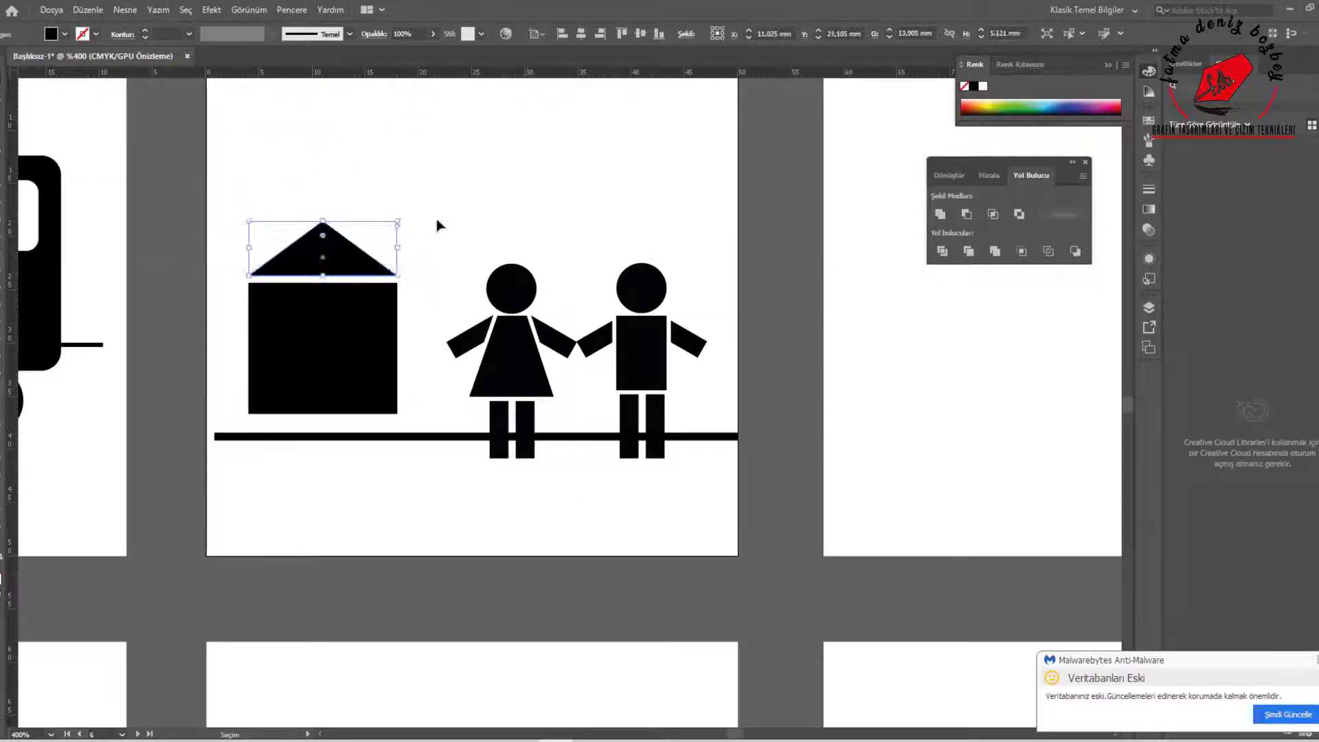
{"action": "left_click_drag", "start_coordinate": [439, 223], "coordinate": [310, 330]}
{"action": "mouse_move", "coordinate": [309, 329]}
{"action": "left_mouse_down"}
{"action": "mouse_move", "coordinate": [310, 349]}
{"action": "mouse_move", "coordinate": [276, 335]}
{"action": "mouse_move", "coordinate": [311, 337]}
{"action": "left_mouse_up"}
Draw a white window about 1 mm wide and 2 mm high and duplicate it into a four-row grid across the house body
{"action": "key", "text": "m"}
{"action": "left_click", "coordinate": [65, 34]}
{"action": "left_click", "coordinate": [31, 53]}
{"action": "key", "text": "v"}
{"action": "scroll", "coordinate": [262, 323], "scroll_direction": "up", "scroll_amount": 2}
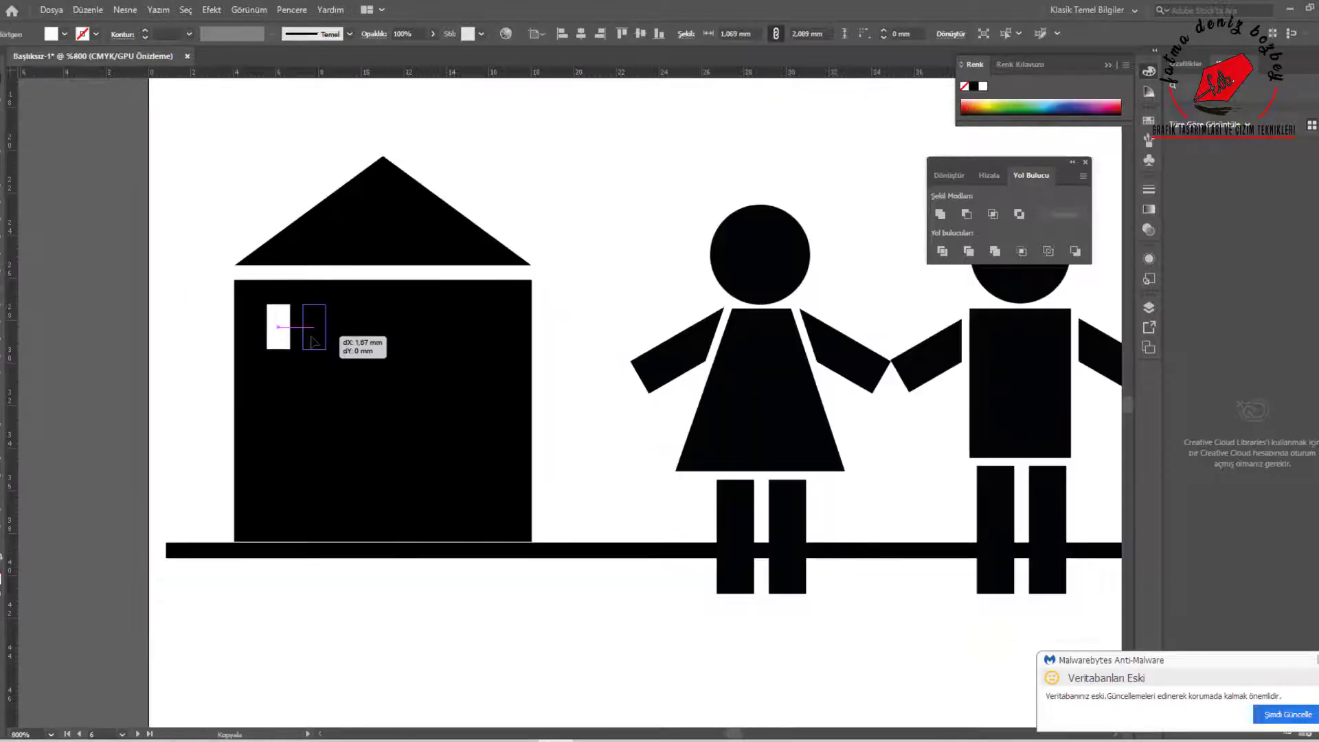
{"action": "left_click_drag", "start_coordinate": [485, 338], "coordinate": [485, 339]}
{"action": "left_click_drag", "start_coordinate": [254, 296], "coordinate": [449, 395]}
{"action": "left_click_drag", "start_coordinate": [448, 398], "coordinate": [446, 453]}
{"action": "left_click_drag", "start_coordinate": [449, 514], "coordinate": [449, 512]}
{"action": "left_click", "coordinate": [597, 413]}
{"action": "scroll", "coordinate": [439, 426], "scroll_direction": "down", "scroll_amount": 5}
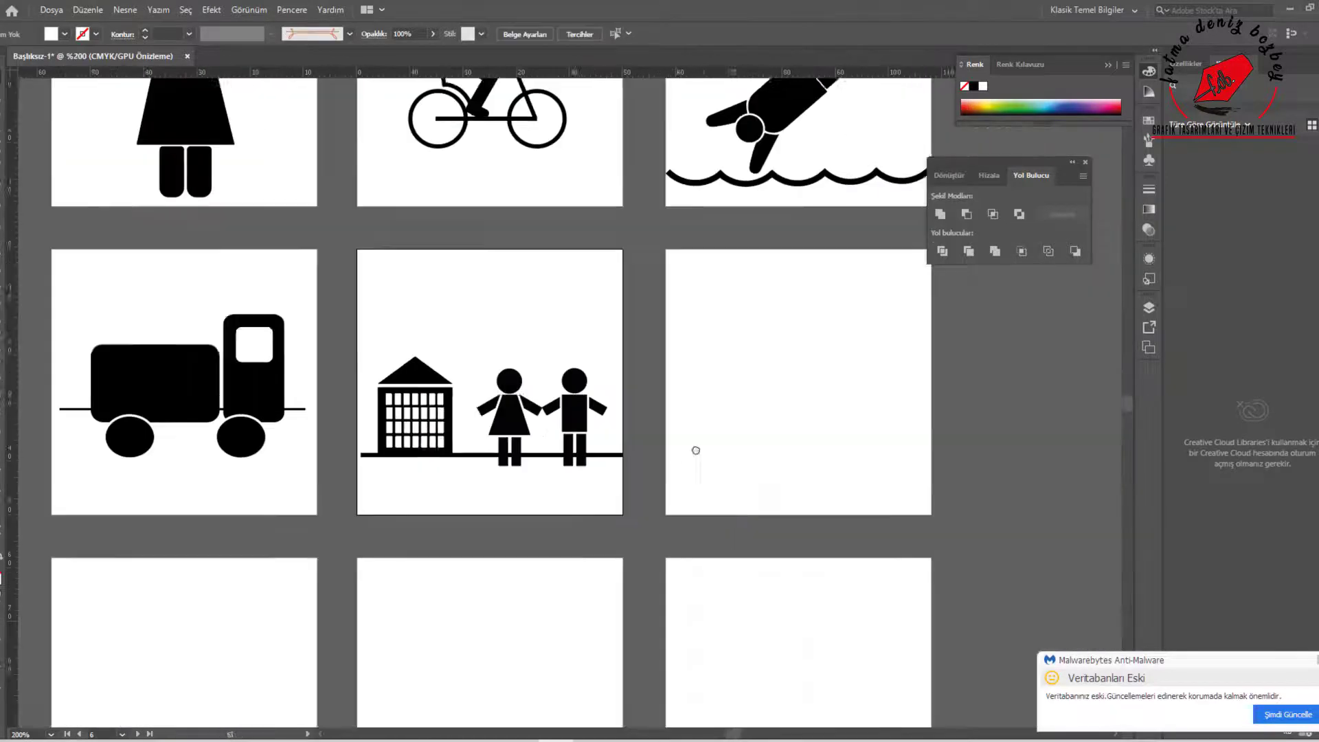
Draw a black rectangle about 17 mm wide and 11 mm high on the second row's fourth artboard
{"action": "mouse_move", "coordinate": [661, 407]}
{"action": "left_mouse_down"}
{"action": "mouse_move", "coordinate": [545, 433]}
{"action": "mouse_move", "coordinate": [679, 457]}
{"action": "left_mouse_up"}
{"action": "key", "text": "m"}
{"action": "left_click", "coordinate": [96, 34]}
{"action": "left_click", "coordinate": [72, 52]}
{"action": "left_click", "coordinate": [65, 34]}
{"action": "left_click", "coordinate": [40, 52]}
{"action": "scroll", "coordinate": [641, 450], "scroll_direction": "up", "scroll_amount": 2}
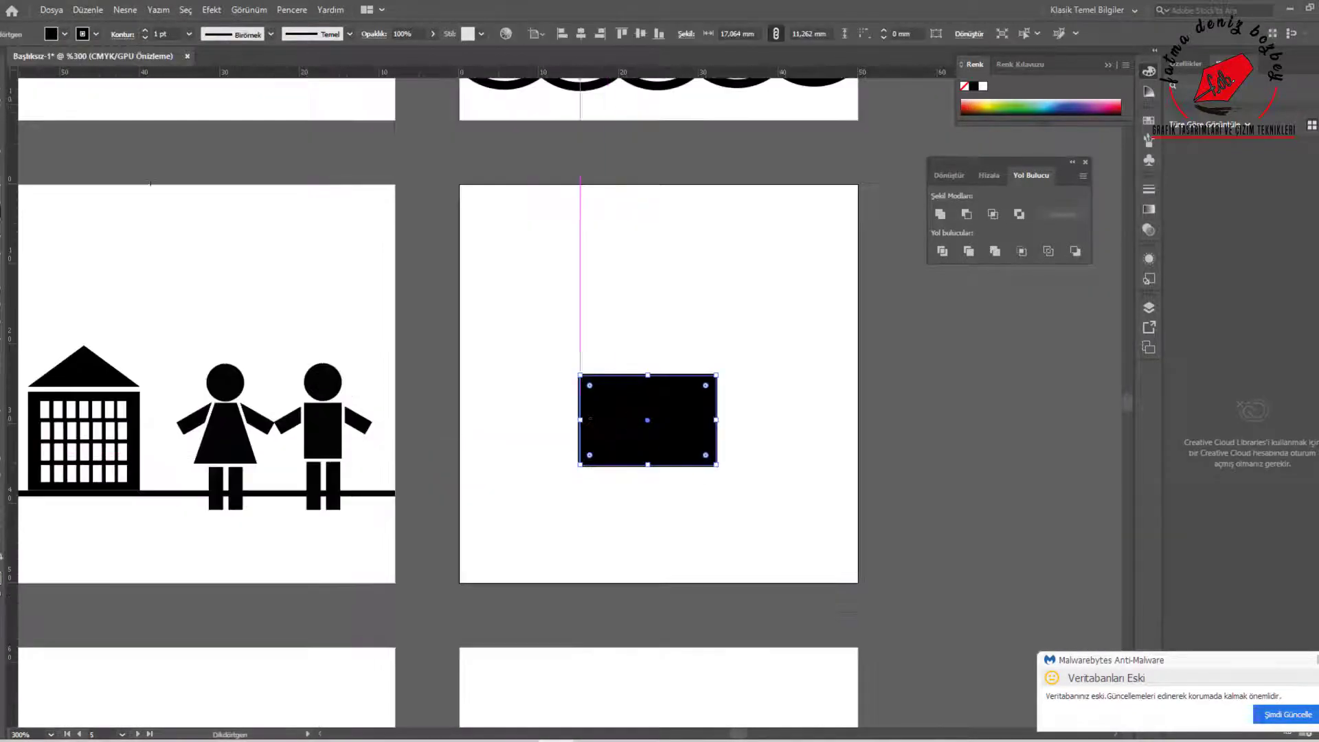
Move the rectangle's lower left corner inward to form a shopping cart basket with a slanted side
{"action": "key", "text": "a"}
{"action": "left_click_drag", "start_coordinate": [580, 465], "coordinate": [602, 465]}
{"action": "left_click_drag", "start_coordinate": [717, 465], "coordinate": [737, 489]}
{"action": "key", "text": "ctrl+z"}
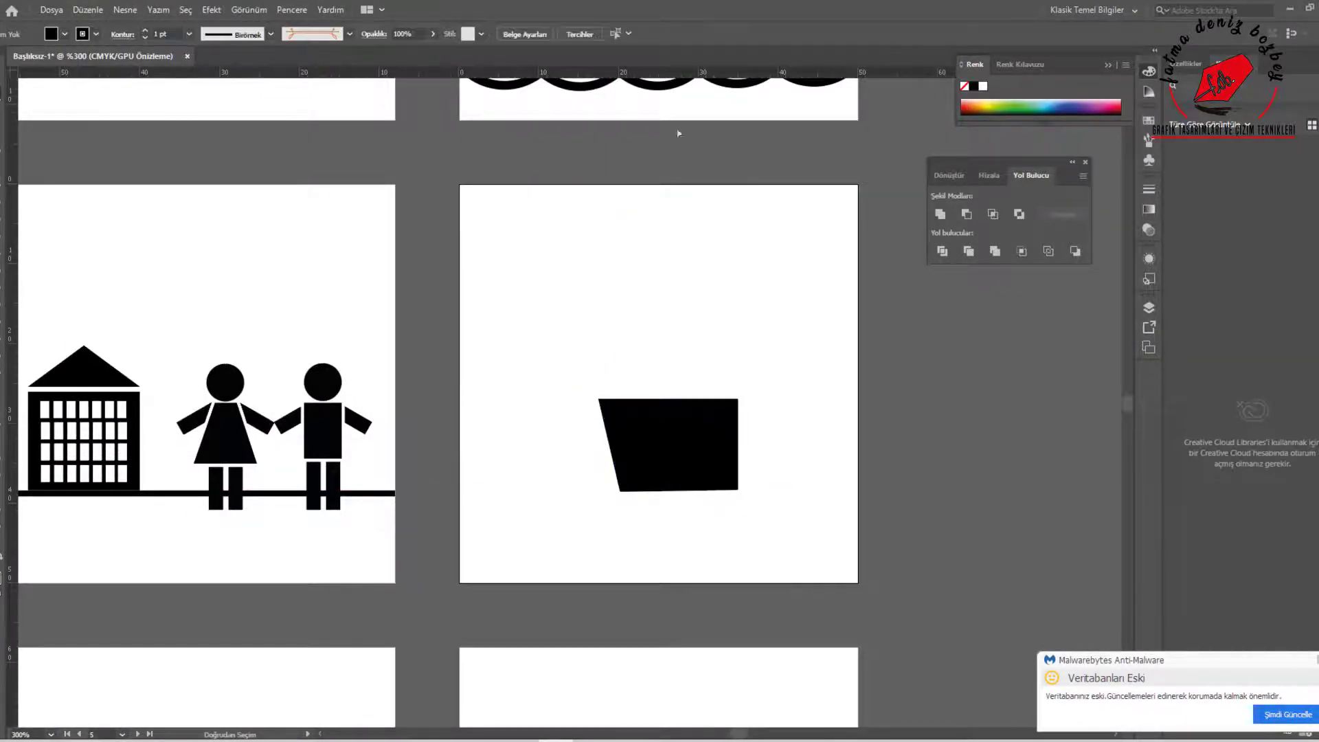
Level the basket's lower corners along a temporary horizontal guide and delete the guide
{"action": "left_click_drag", "start_coordinate": [678, 72], "coordinate": [680, 492]}
{"action": "scroll", "coordinate": [683, 504], "scroll_direction": "up", "scroll_amount": 3}
{"action": "left_click_drag", "start_coordinate": [828, 465], "coordinate": [828, 476]}
{"action": "left_click_drag", "start_coordinate": [520, 481], "coordinate": [520, 474]}
{"action": "scroll", "coordinate": [745, 512], "scroll_direction": "down", "scroll_amount": 2}
{"action": "left_click", "coordinate": [825, 494]}
{"action": "key", "text": "Delete"}
Draw a black diagonal handle line rising from the basket's upper right corner and thicken its stroke
{"action": "left_click", "coordinate": [96, 34]}
{"action": "mouse_move", "coordinate": [787, 376]}
{"action": "left_mouse_down"}
{"action": "mouse_move", "coordinate": [826, 337]}
{"action": "mouse_move", "coordinate": [828, 351]}
{"action": "left_mouse_up"}
{"action": "left_click", "coordinate": [34, 54]}
{"action": "left_click", "coordinate": [189, 34]}
{"action": "left_click", "coordinate": [206, 114]}
{"action": "key", "text": "v"}
Adjust the cart handle's length and angle and fit its lower end against the basket's upper right corner
{"action": "scroll", "coordinate": [791, 312], "scroll_direction": "up", "scroll_amount": 2}
{"action": "left_click_drag", "start_coordinate": [817, 285], "coordinate": [798, 337]}
{"action": "left_click_drag", "start_coordinate": [829, 351], "coordinate": [781, 352]}
{"action": "left_click_drag", "start_coordinate": [816, 291], "coordinate": [842, 323]}
{"action": "left_click_drag", "start_coordinate": [839, 311], "coordinate": [766, 459]}
{"action": "scroll", "coordinate": [811, 405], "scroll_direction": "up", "scroll_amount": 2}
{"action": "scroll", "coordinate": [694, 604], "scroll_direction": "down", "scroll_amount": 2}
{"action": "left_click_drag", "start_coordinate": [739, 524], "coordinate": [762, 512]}
{"action": "scroll", "coordinate": [752, 481], "scroll_direction": "down", "scroll_amount": 4}
{"action": "scroll", "coordinate": [748, 382], "scroll_direction": "down", "scroll_amount": 3}
Add two round black wheels with white outlines beneath the cart basket
{"action": "left_click", "coordinate": [1, 217]}
{"action": "mouse_move", "coordinate": [416, 501]}
{"action": "left_mouse_down"}
{"action": "mouse_move", "coordinate": [509, 595]}
{"action": "mouse_move", "coordinate": [668, 584]}
{"action": "left_mouse_up"}
{"action": "left_click", "coordinate": [2, 556]}
{"action": "left_click", "coordinate": [97, 34]}
{"action": "left_click", "coordinate": [24, 54]}
{"action": "left_click", "coordinate": [778, 564]}
Draw thin white slats across the cart basket, slanting them gradually to follow its sloped side
{"action": "scroll", "coordinate": [778, 561], "scroll_direction": "down", "scroll_amount": 2}
{"action": "scroll", "coordinate": [777, 580], "scroll_direction": "up", "scroll_amount": 1}
{"action": "left_click", "coordinate": [1, 195]}
{"action": "left_click_drag", "start_coordinate": [483, 351], "coordinate": [516, 498]}
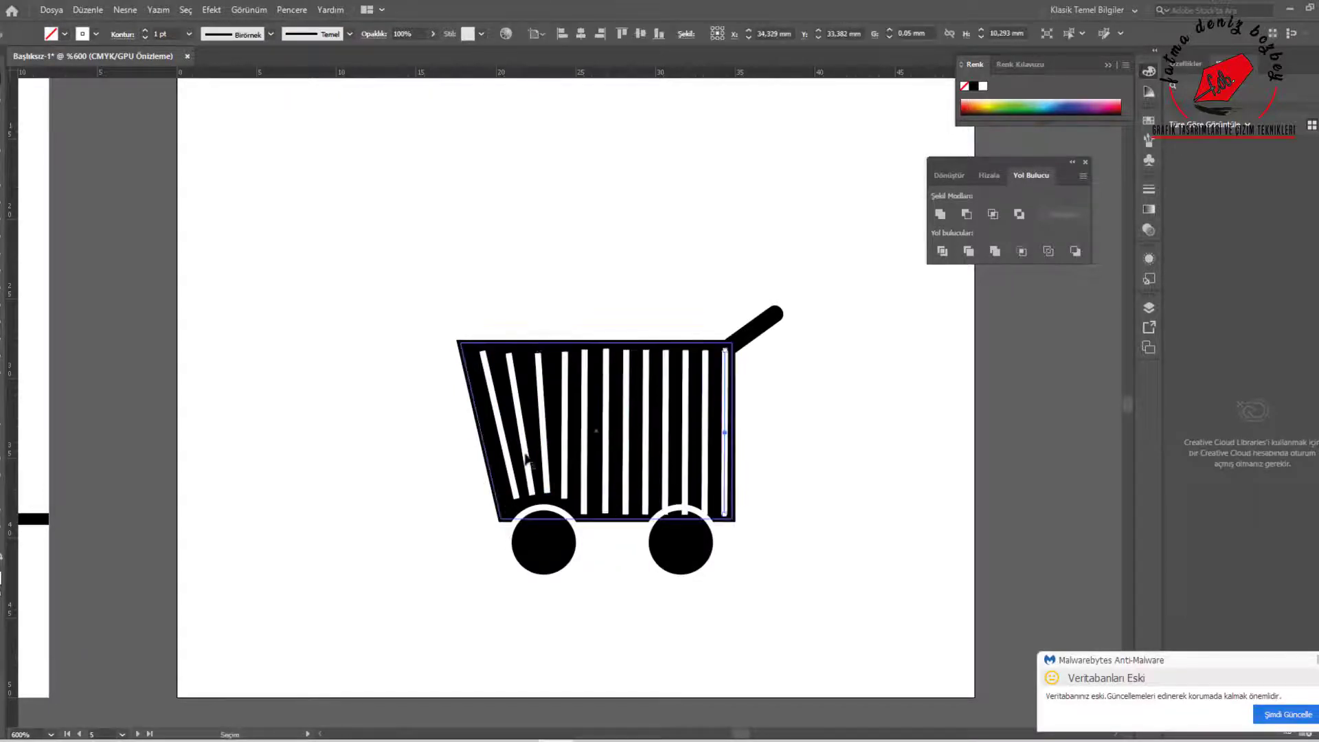
Place a horizontal guide along the slats' upper ends and shorten the vertical slats above the rear wheel
{"action": "scroll", "coordinate": [528, 323], "scroll_direction": "up", "scroll_amount": 2}
{"action": "left_click_drag", "start_coordinate": [536, 72], "coordinate": [603, 375]}
{"action": "left_click_drag", "start_coordinate": [601, 673], "coordinate": [601, 684]}
{"action": "left_click_drag", "start_coordinate": [803, 704], "coordinate": [803, 680]}
{"action": "left_click_drag", "start_coordinate": [843, 706], "coordinate": [843, 680]}
{"action": "left_click_drag", "start_coordinate": [883, 706], "coordinate": [883, 683]}
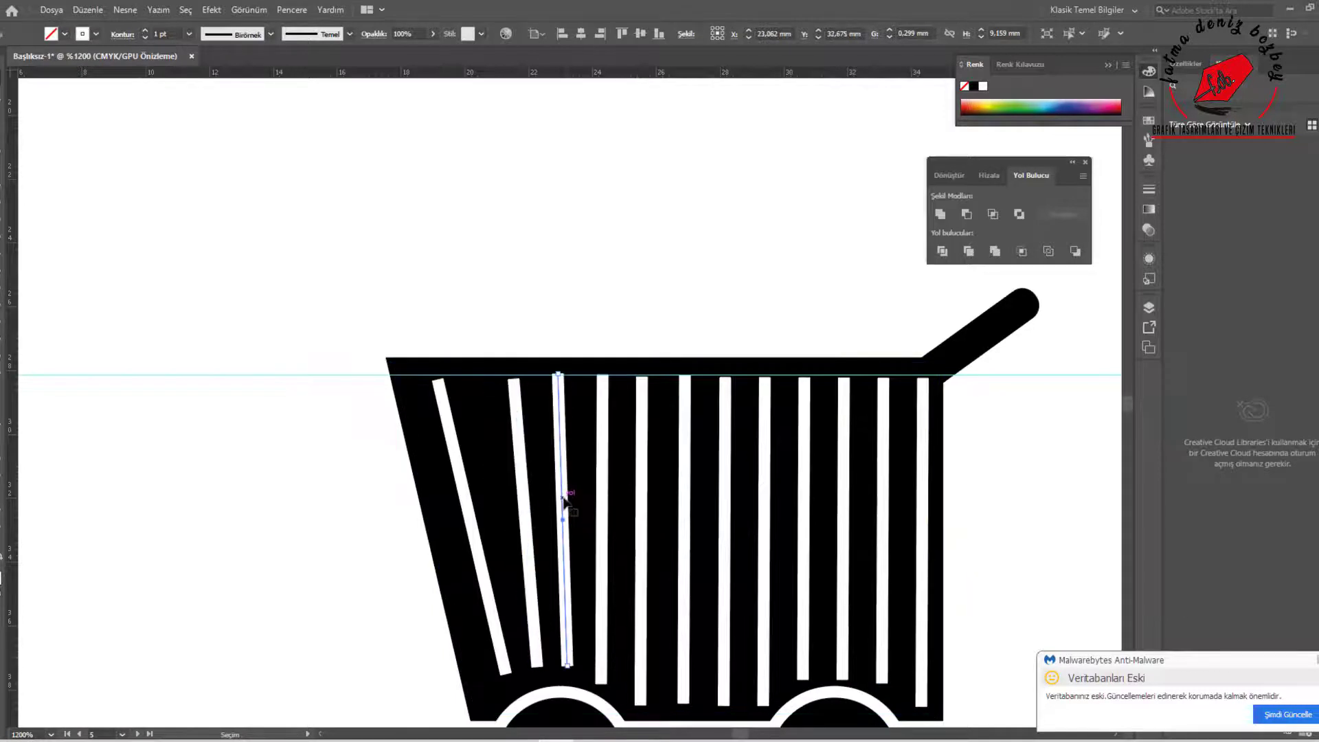
Bring the slanted slats' upper ends to the guide and adjust their lower ends above the front wheel
{"action": "left_click_drag", "start_coordinate": [563, 498], "coordinate": [563, 500]}
{"action": "left_click", "coordinate": [536, 504]}
{"action": "left_click", "coordinate": [525, 500]}
{"action": "left_click_drag", "start_coordinate": [514, 379], "coordinate": [519, 376]}
{"action": "left_click_drag", "start_coordinate": [524, 451], "coordinate": [525, 454]}
{"action": "left_click", "coordinate": [497, 635]}
{"action": "left_click_drag", "start_coordinate": [437, 380], "coordinate": [479, 375]}
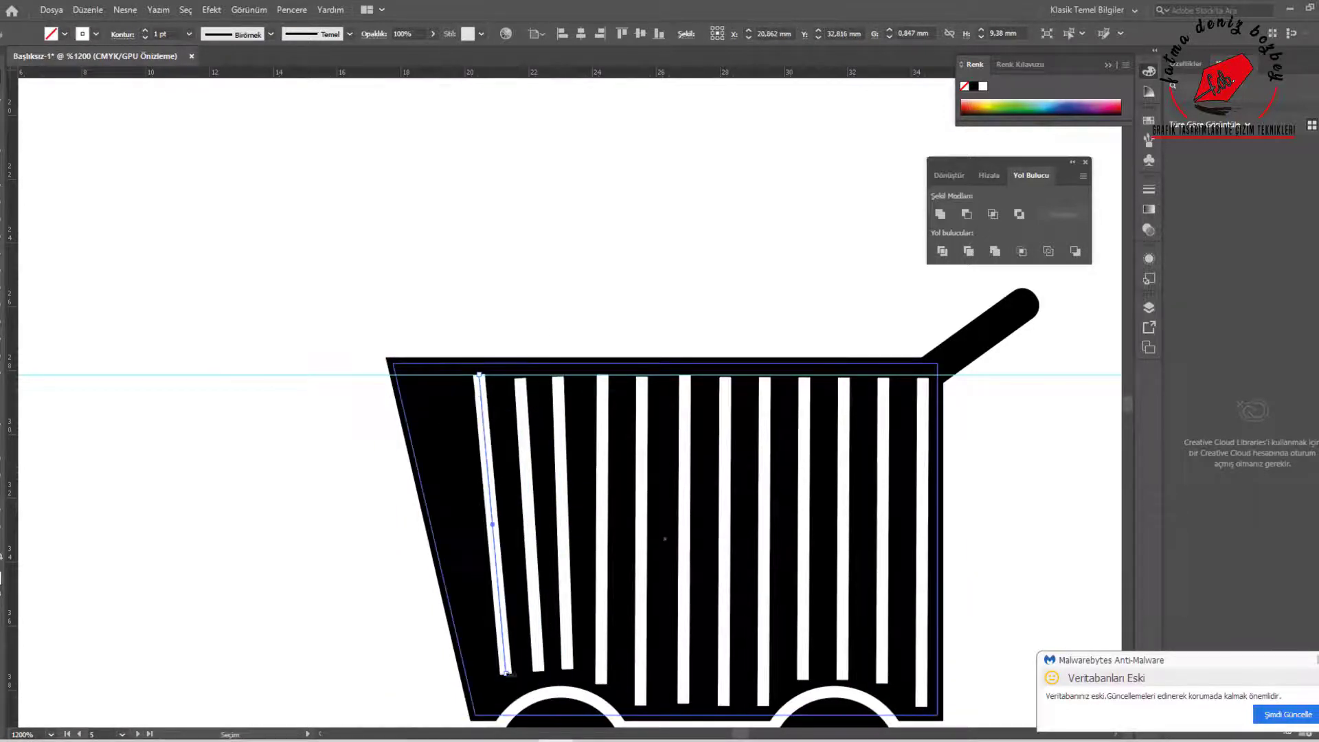
{"action": "left_click_drag", "start_coordinate": [507, 673], "coordinate": [515, 680]}
{"action": "left_click_drag", "start_coordinate": [538, 671], "coordinate": [571, 673]}
Respace and tilt the slanted slats so they spread evenly towards the basket's sloped side
{"action": "left_click", "coordinate": [494, 499]}
{"action": "left_click", "coordinate": [529, 499], "text": "shift"}
{"action": "key", "text": "Left"}
{"action": "left_click", "coordinate": [540, 496]}
{"action": "left_click_drag", "start_coordinate": [562, 486], "coordinate": [558, 485]}
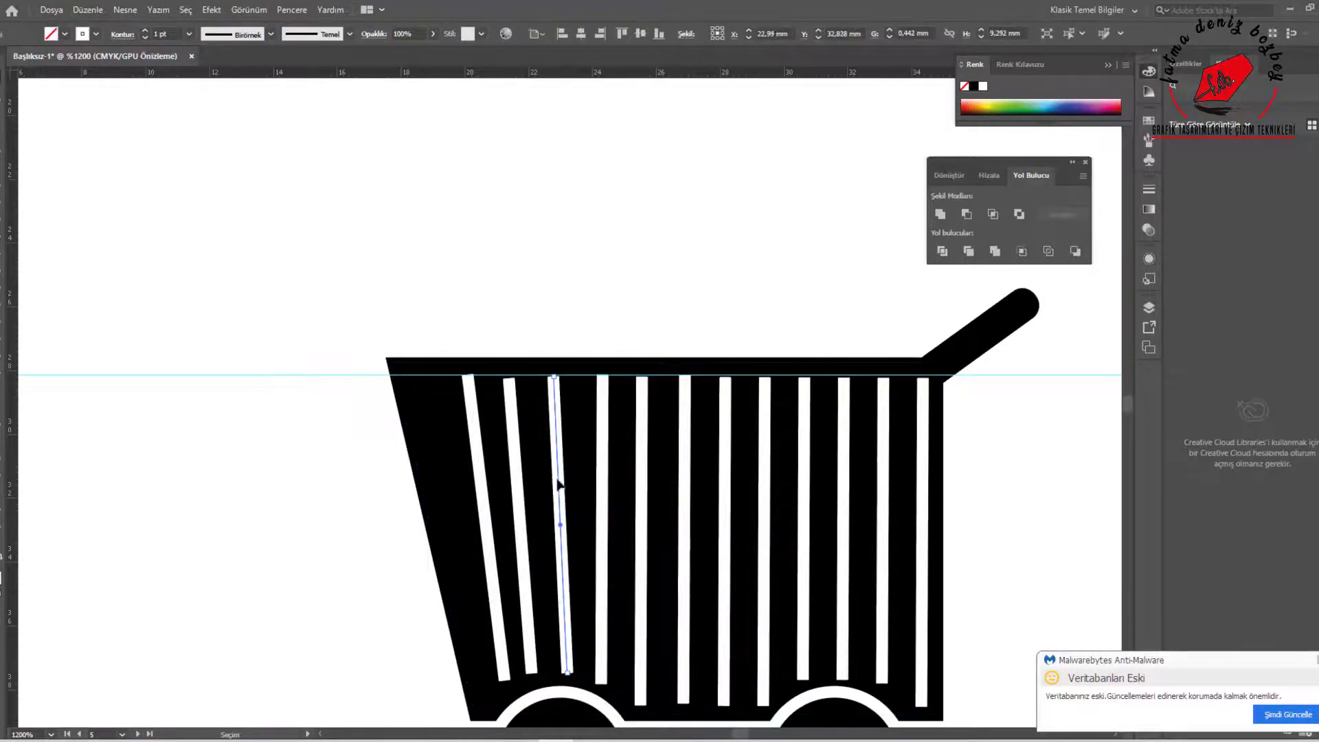
{"action": "left_click", "coordinate": [496, 471]}
{"action": "left_click_drag", "start_coordinate": [477, 451], "coordinate": [442, 451]}
{"action": "left_click_drag", "start_coordinate": [469, 680], "coordinate": [496, 694]}
{"action": "left_click_drag", "start_coordinate": [434, 376], "coordinate": [428, 376]}
{"action": "left_click_drag", "start_coordinate": [517, 474], "coordinate": [490, 474]}
{"action": "left_click_drag", "start_coordinate": [483, 378], "coordinate": [476, 376]}
{"action": "left_click_drag", "start_coordinate": [505, 672], "coordinate": [531, 681]}
{"action": "mouse_move", "coordinate": [553, 377]}
{"action": "left_mouse_down"}
{"action": "mouse_move", "coordinate": [536, 376]}
{"action": "mouse_move", "coordinate": [797, 377]}
{"action": "left_mouse_up"}
Draw a white horizontal slat about 16 mm long across the upper ends of the basket's vertical slats
{"action": "left_click", "coordinate": [674, 348]}
{"action": "scroll", "coordinate": [672, 356], "scroll_direction": "down", "scroll_amount": 2}
{"action": "key", "text": "backslash"}
{"action": "key", "text": "v"}
{"action": "scroll", "coordinate": [699, 342], "scroll_direction": "up", "scroll_amount": 2}
{"action": "left_click_drag", "start_coordinate": [610, 415], "coordinate": [607, 395]}
{"action": "scroll", "coordinate": [891, 378], "scroll_direction": "up", "scroll_amount": 3}
{"action": "left_click_drag", "start_coordinate": [904, 411], "coordinate": [917, 411]}
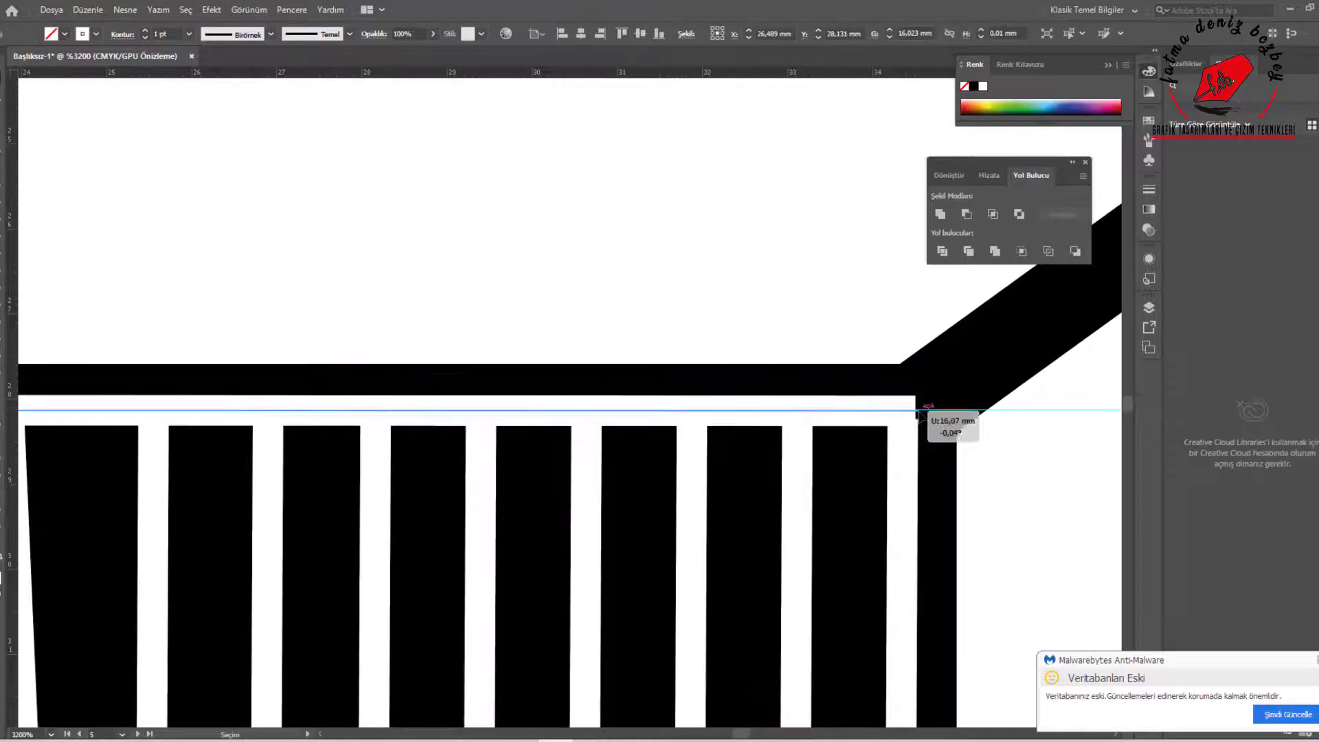
{"action": "left_click", "coordinate": [921, 414]}
{"action": "left_click", "coordinate": [905, 412]}
Fit the horizontal slat's end to the outermost slanted slat
{"action": "scroll", "coordinate": [956, 420], "scroll_direction": "down", "scroll_amount": 4}
{"action": "scroll", "coordinate": [613, 437], "scroll_direction": "up", "scroll_amount": 4}
{"action": "left_click_drag", "start_coordinate": [574, 366], "coordinate": [589, 366]}
{"action": "scroll", "coordinate": [639, 346], "scroll_direction": "down", "scroll_amount": 4}
{"action": "left_click", "coordinate": [640, 345]}
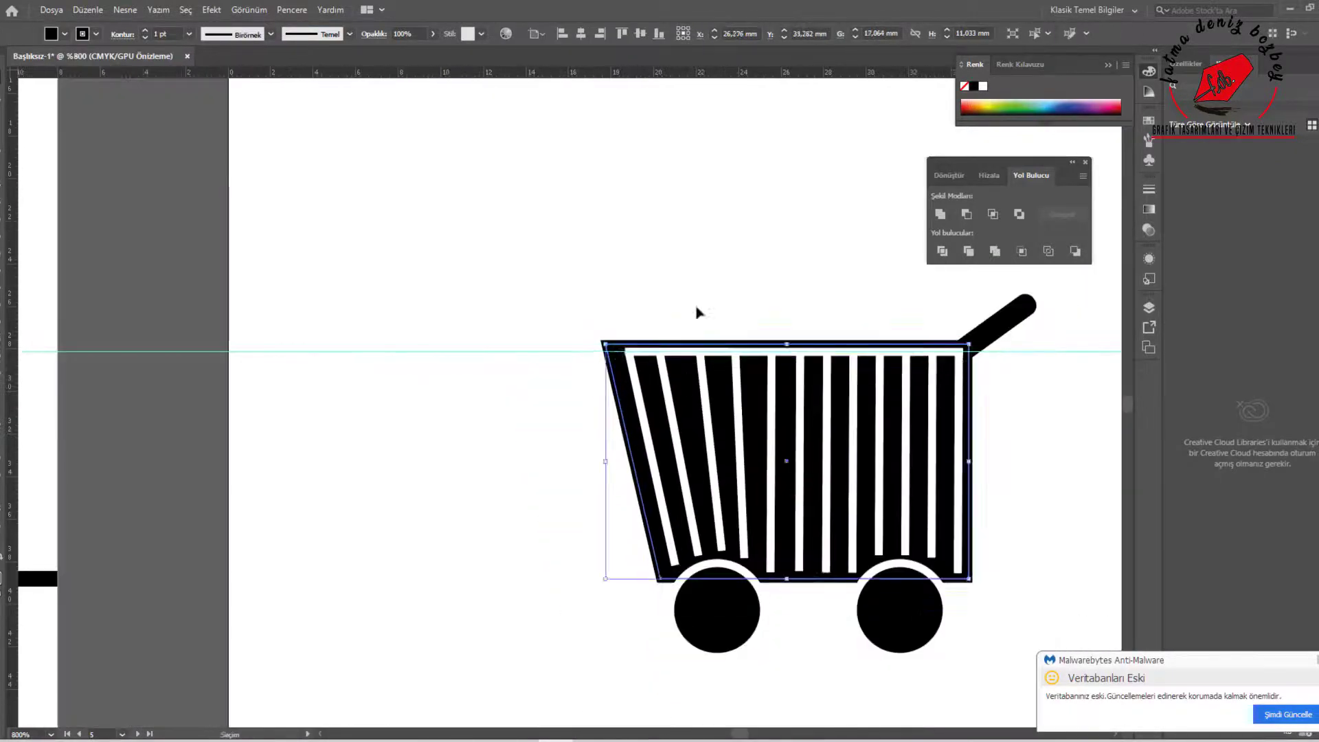
Copy the horizontal slat downward at even spacing to form a grid over the whole basket
{"action": "left_click_drag", "start_coordinate": [699, 353], "coordinate": [698, 379]}
{"action": "key", "text": "ctrl+d"}
{"action": "key", "text": "ctrl+d"}
{"action": "key", "text": "ctrl+d"}
{"action": "key", "text": "ctrl+d"}
{"action": "key", "text": "ctrl+d"}
{"action": "key", "text": "ctrl+d"}
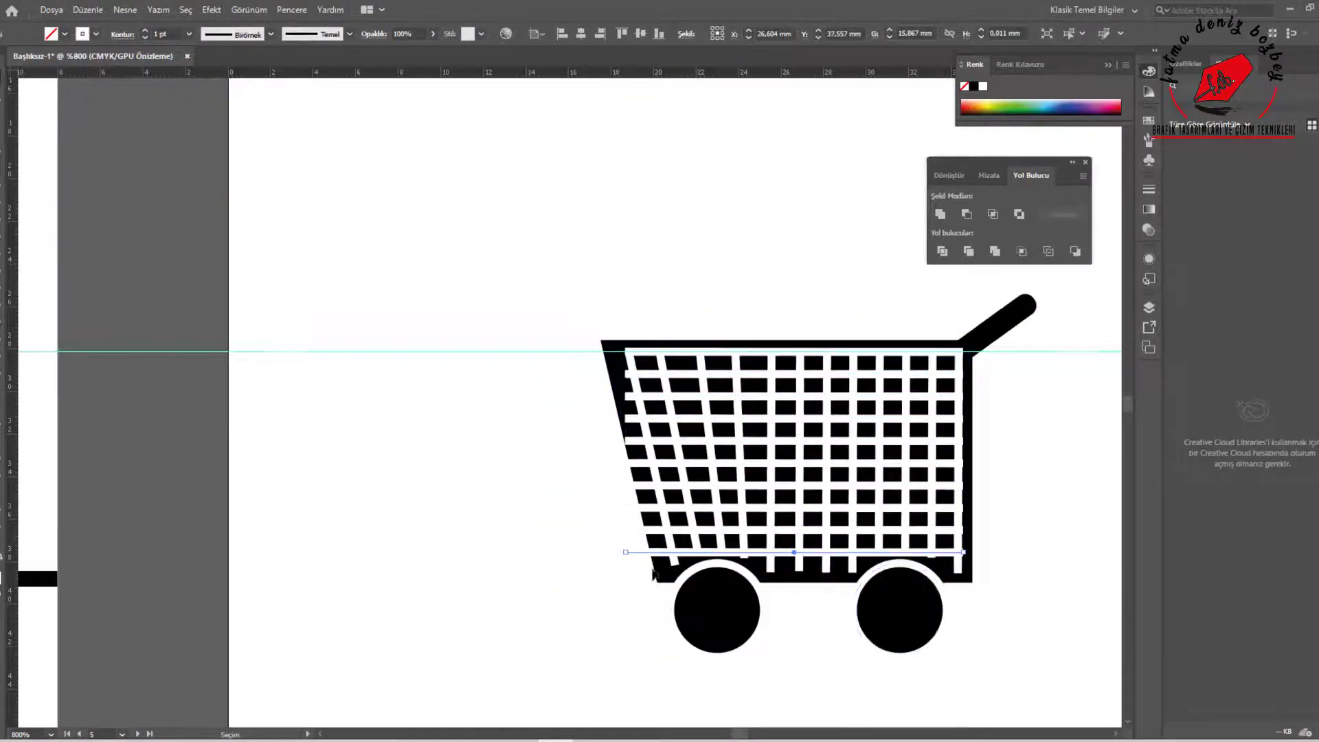
Trim the horizontal slats to the outermost slanted slat and shorten the slanted slats to the lowest row
{"action": "scroll", "coordinate": [654, 573], "scroll_direction": "up", "scroll_amount": 2}
{"action": "left_click", "coordinate": [601, 215]}
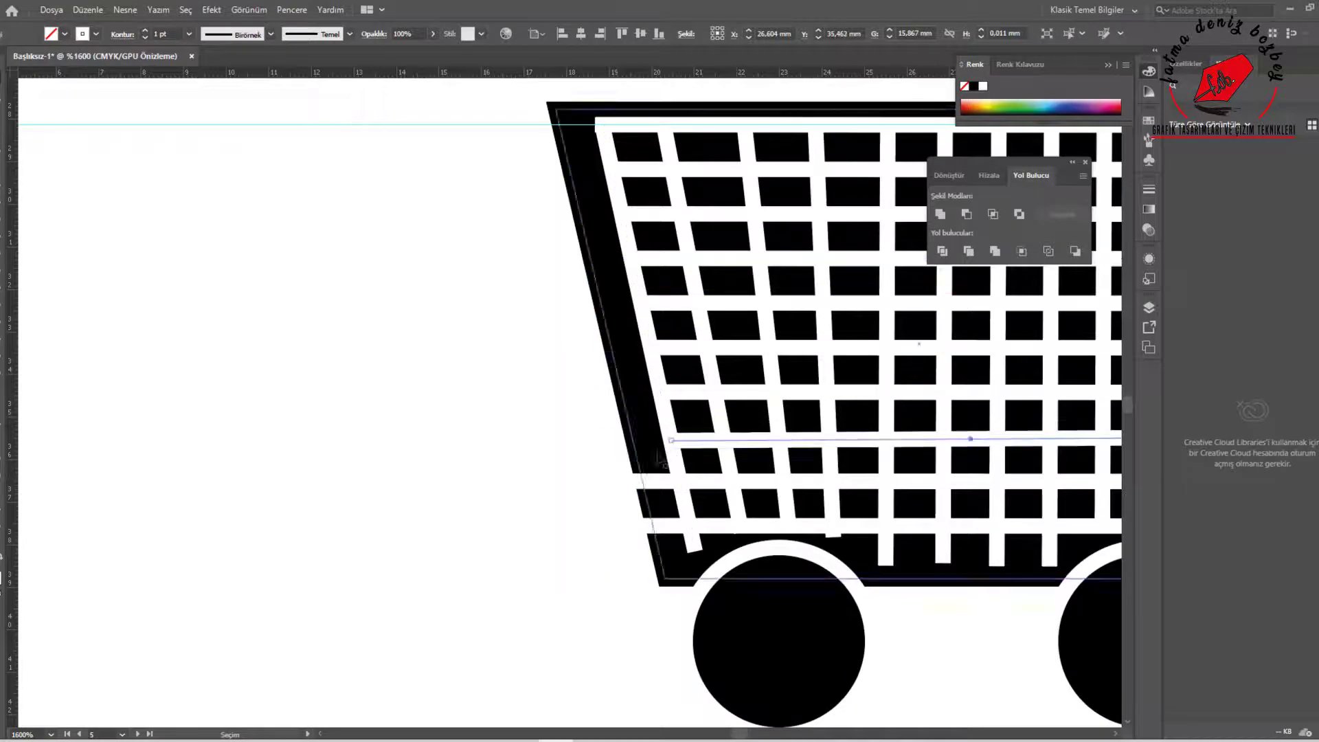
{"action": "left_click", "coordinate": [694, 545]}
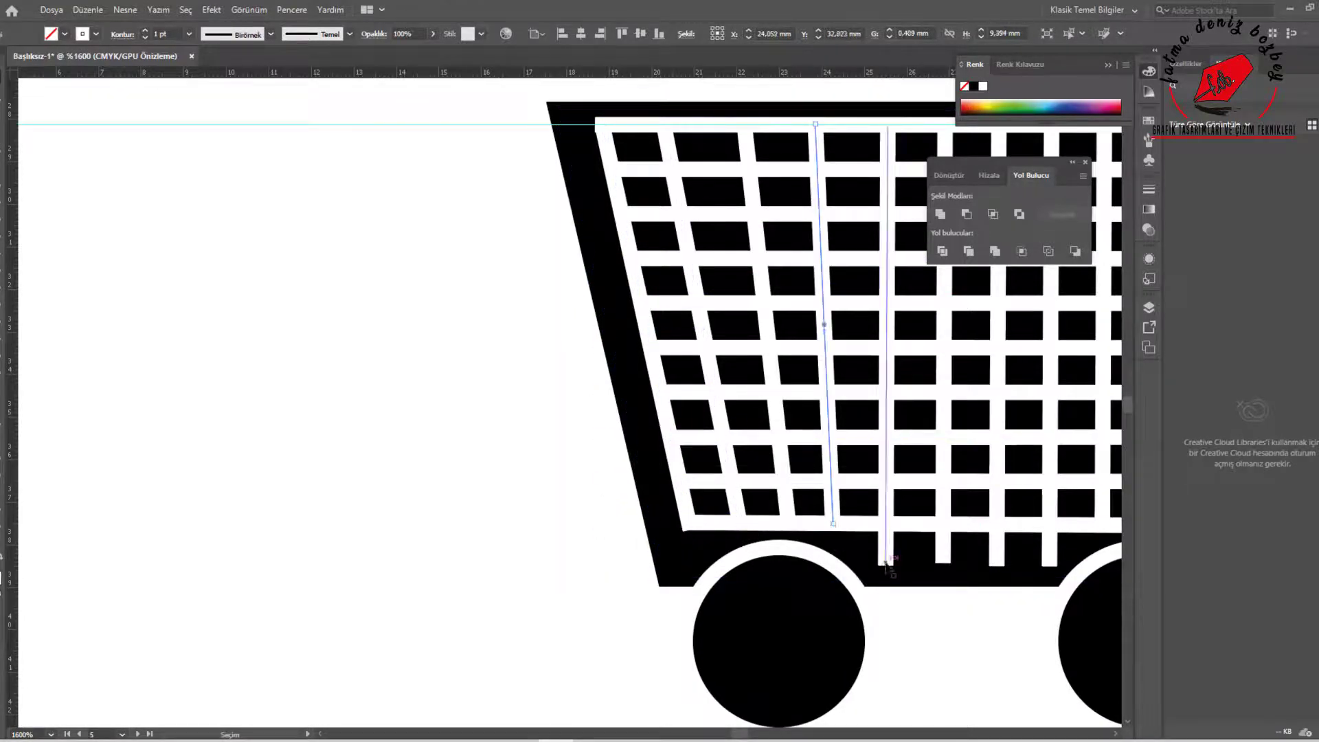
Shorten the vertical slats to the lowest row and extend the last one up to the top row
{"action": "left_click_drag", "start_coordinate": [885, 564], "coordinate": [886, 524]}
{"action": "left_click_drag", "start_coordinate": [944, 562], "coordinate": [943, 524]}
{"action": "left_click_drag", "start_coordinate": [996, 565], "coordinate": [997, 525]}
{"action": "left_click_drag", "start_coordinate": [1050, 565], "coordinate": [1050, 525]}
{"action": "left_click_drag", "start_coordinate": [976, 434], "coordinate": [613, 432]}
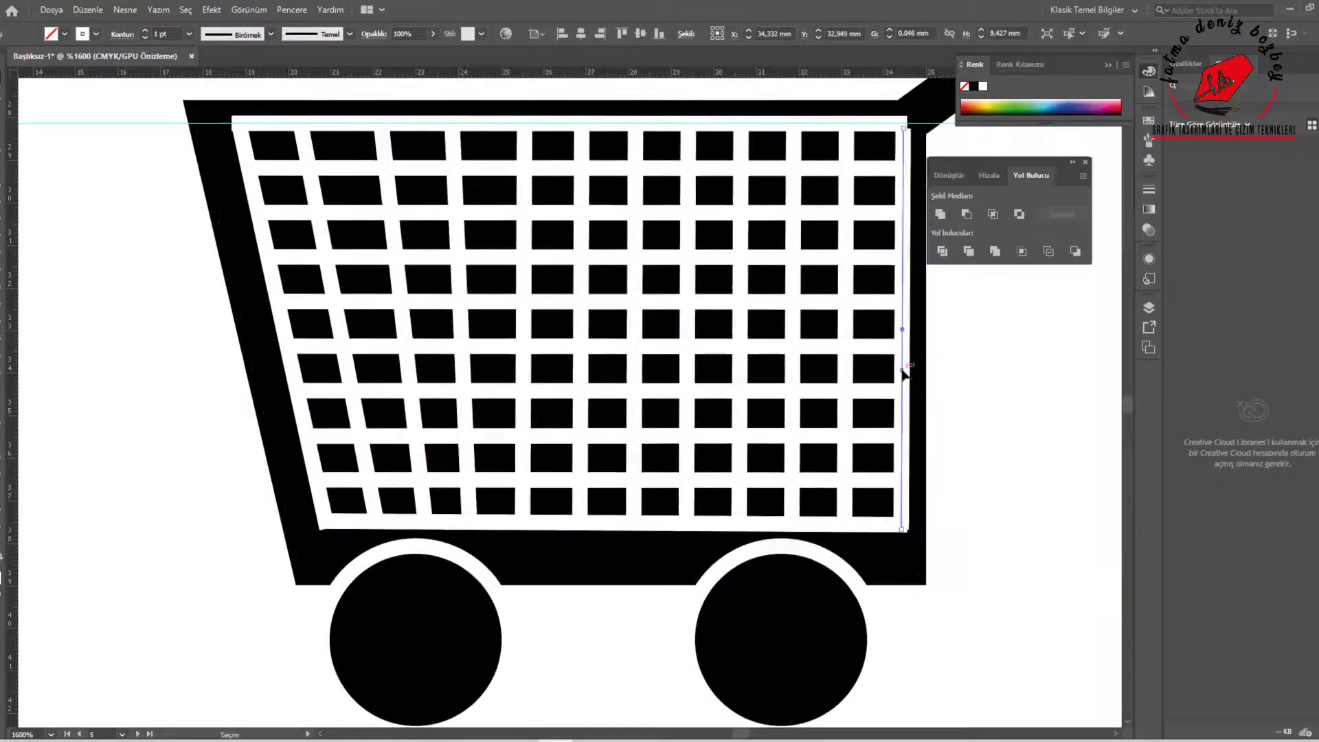
{"action": "left_click_drag", "start_coordinate": [899, 127], "coordinate": [905, 114]}
Shift both cart wheels slightly towards the handle side and delete the horizontal guide
{"action": "left_click", "coordinate": [1021, 438]}
{"action": "scroll", "coordinate": [1021, 433], "scroll_direction": "down", "scroll_amount": 3}
{"action": "left_click_drag", "start_coordinate": [764, 445], "coordinate": [767, 438]}
{"action": "left_click_drag", "start_coordinate": [946, 520], "coordinate": [967, 526]}
{"action": "left_click_drag", "start_coordinate": [797, 520], "coordinate": [812, 526]}
{"action": "left_click", "coordinate": [1006, 538]}
{"action": "left_click_drag", "start_coordinate": [1007, 538], "coordinate": [691, 590]}
{"action": "left_click", "coordinate": [803, 366]}
{"action": "key", "text": "Delete"}
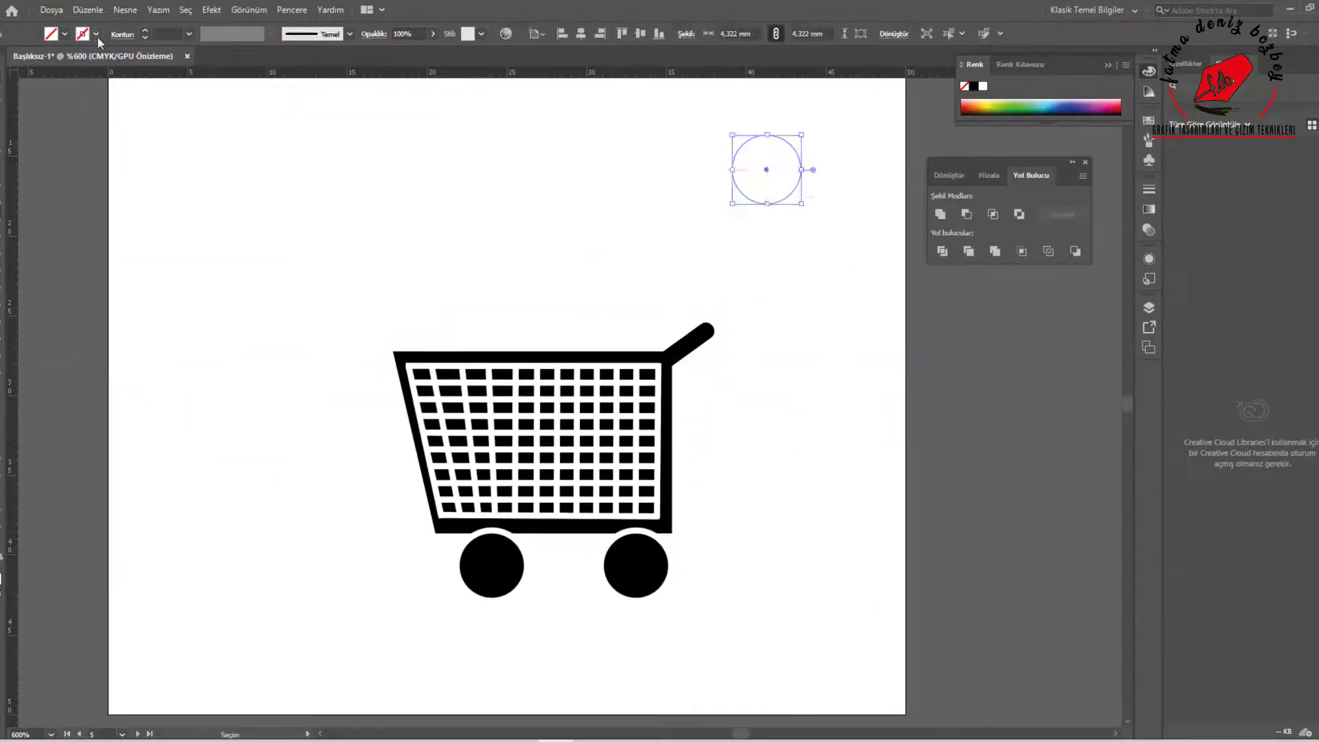
Fill the head circle above the cart handle with black and draw a tilted torso with rounded shoulders beneath it
{"action": "left_click", "coordinate": [64, 34]}
{"action": "left_click", "coordinate": [40, 52]}
{"action": "left_click", "coordinate": [2, 212]}
{"action": "left_click", "coordinate": [55, 213]}
{"action": "left_click_drag", "start_coordinate": [753, 220], "coordinate": [839, 400]}
{"action": "left_click_drag", "start_coordinate": [844, 215], "coordinate": [824, 207]}
{"action": "left_click_drag", "start_coordinate": [819, 283], "coordinate": [815, 267]}
{"action": "left_click_drag", "start_coordinate": [744, 222], "coordinate": [757, 246]}
{"action": "left_click_drag", "start_coordinate": [751, 303], "coordinate": [729, 307]}
{"action": "left_click_drag", "start_coordinate": [813, 290], "coordinate": [818, 292]}
Add two black legs under the torso, one slanting forward and one slanting back
{"action": "mouse_move", "coordinate": [721, 565]}
{"action": "left_mouse_down"}
{"action": "mouse_move", "coordinate": [773, 398]}
{"action": "mouse_move", "coordinate": [772, 418]}
{"action": "left_mouse_up"}
{"action": "left_click_drag", "start_coordinate": [772, 419], "coordinate": [856, 431]}
{"action": "left_click_drag", "start_coordinate": [885, 386], "coordinate": [828, 370]}
{"action": "left_click_drag", "start_coordinate": [841, 526], "coordinate": [856, 496]}
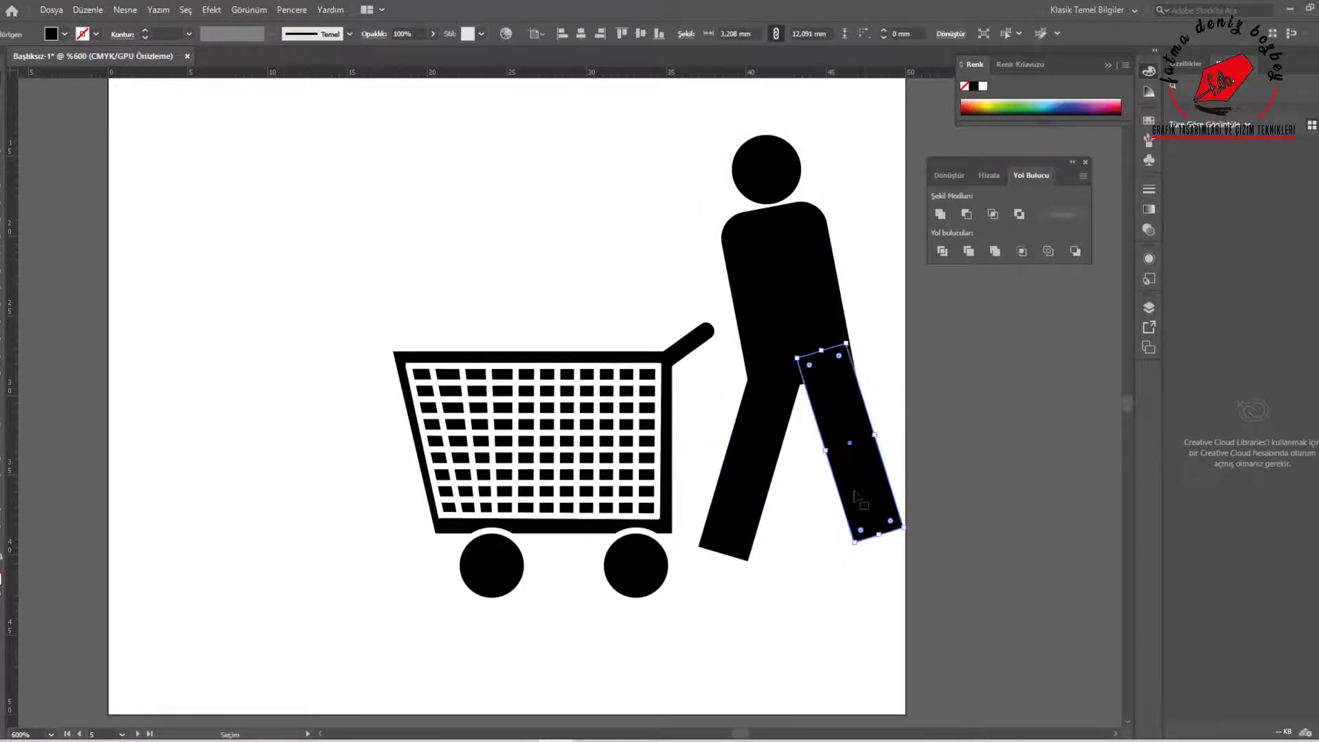
Give the torso a thick white outline and arrange it in front of the legs
{"action": "left_click", "coordinate": [96, 33]}
{"action": "left_click", "coordinate": [189, 34]}
{"action": "left_click", "coordinate": [207, 110]}
{"action": "right_click", "coordinate": [781, 288]}
{"action": "left_click", "coordinate": [1028, 584]}
{"action": "right_click", "coordinate": [800, 324]}
{"action": "left_click", "coordinate": [1027, 583]}
Thin the torso's white outline and nudge both legs to fit beneath it
{"action": "left_click", "coordinate": [761, 451]}
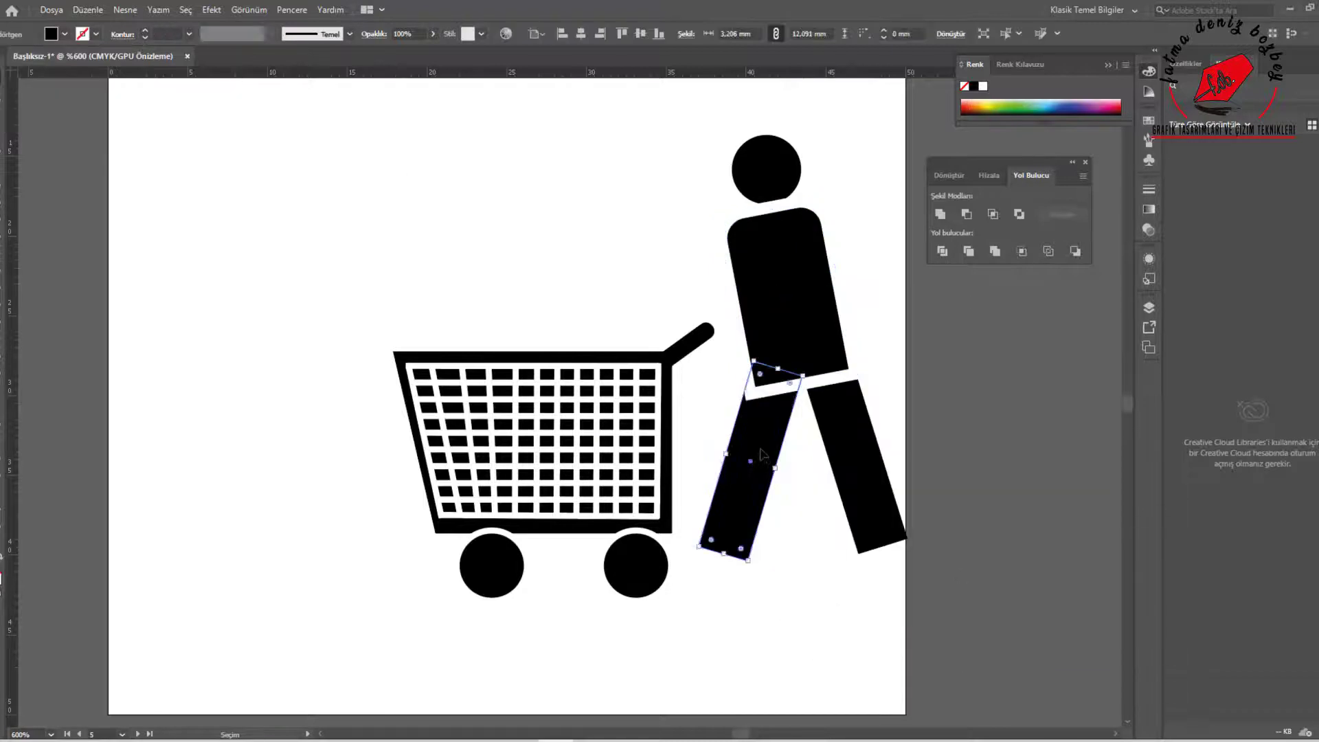
{"action": "left_click_drag", "start_coordinate": [852, 491], "coordinate": [847, 493]}
{"action": "left_click", "coordinate": [790, 295]}
{"action": "left_click", "coordinate": [189, 33]}
{"action": "left_click", "coordinate": [207, 95]}
{"action": "left_click_drag", "start_coordinate": [749, 481], "coordinate": [754, 475]}
Draw a black rounded foot under the front leg and copy it beneath the rear leg
{"action": "left_click", "coordinate": [76, 232]}
{"action": "mouse_move", "coordinate": [683, 552]}
{"action": "left_mouse_down"}
{"action": "mouse_move", "coordinate": [760, 590]}
{"action": "mouse_move", "coordinate": [735, 573]}
{"action": "left_mouse_up"}
{"action": "key", "text": "a"}
{"action": "left_click_drag", "start_coordinate": [709, 541], "coordinate": [884, 586]}
{"action": "key", "text": "ctrl+z"}
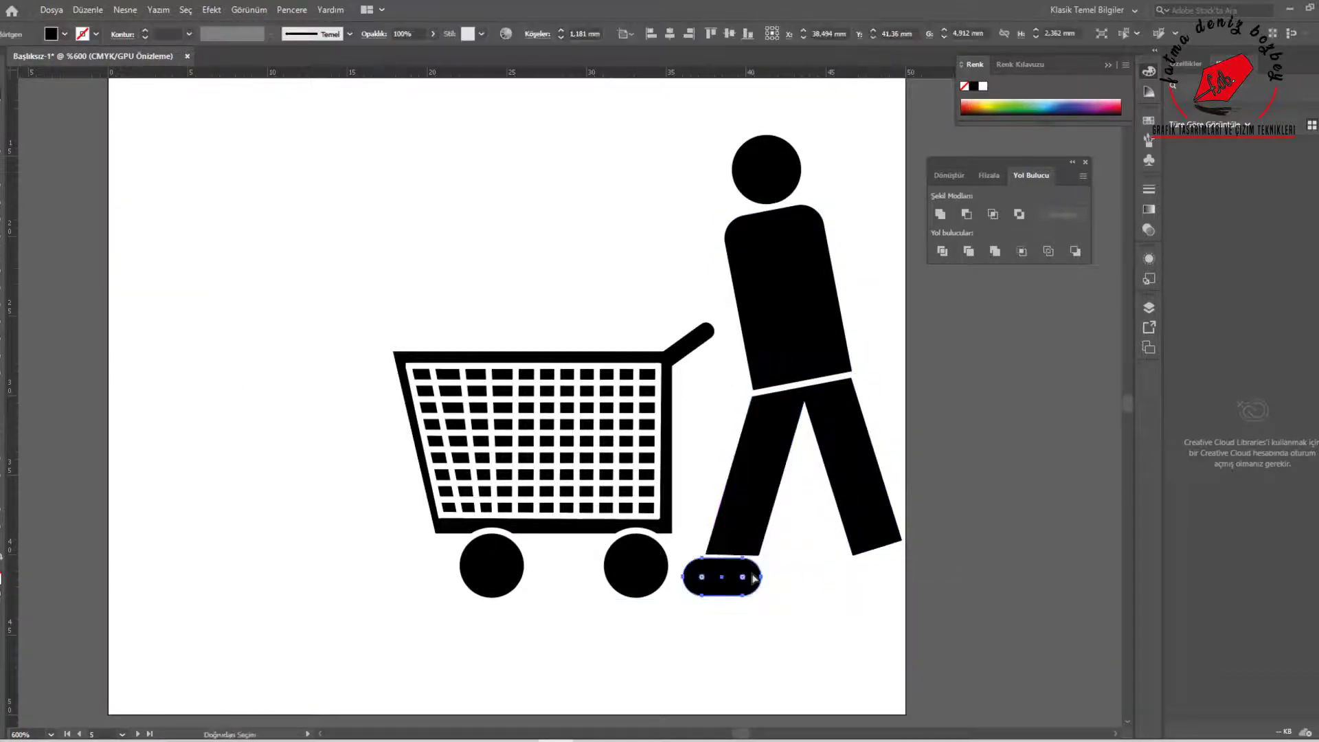
{"action": "left_click_drag", "start_coordinate": [750, 578], "coordinate": [892, 577]}
Level the rear leg's lower edge so it sits just above the foot
{"action": "left_click_drag", "start_coordinate": [901, 541], "coordinate": [897, 584]}
{"action": "left_click", "coordinate": [5, 97]}
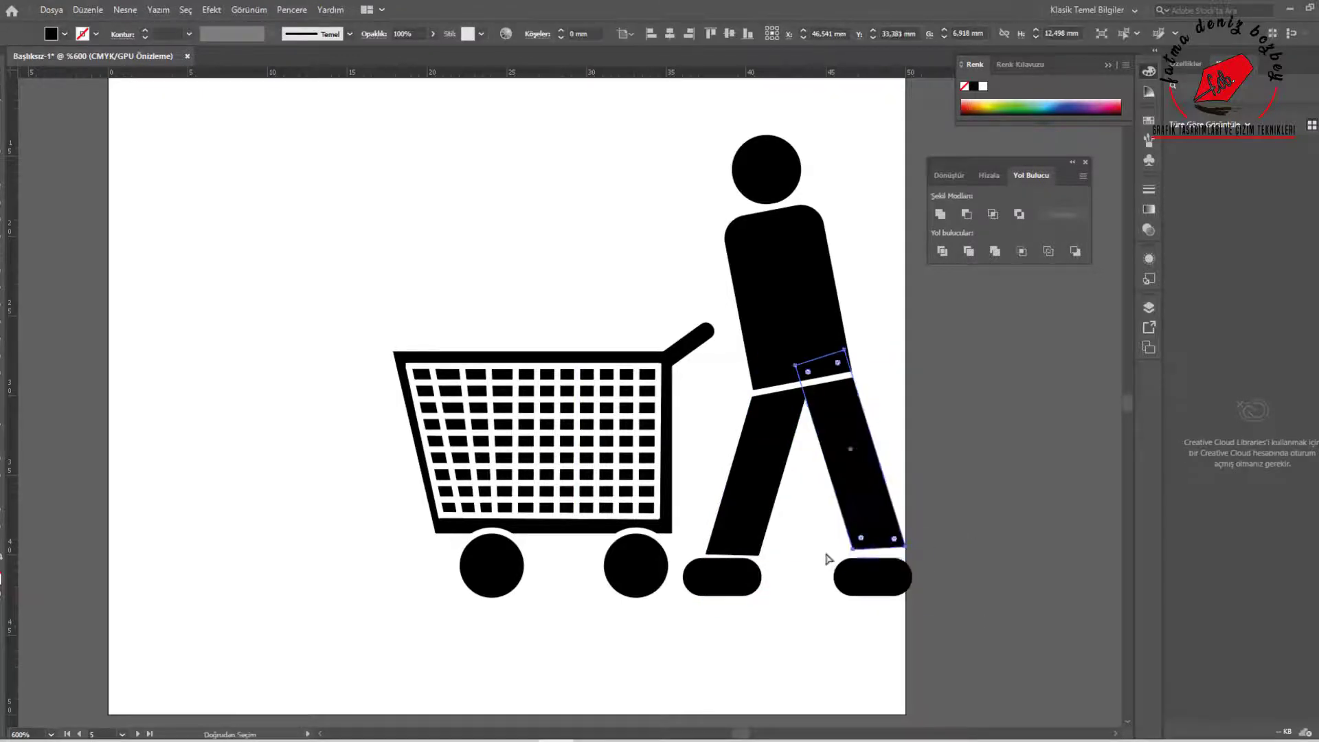
{"action": "key", "text": "Down"}
{"action": "scroll", "coordinate": [859, 553], "scroll_direction": "up", "scroll_amount": 2}
{"action": "left_click", "coordinate": [927, 649]}
{"action": "scroll", "coordinate": [929, 636], "scroll_direction": "down", "scroll_amount": 2}
Draw a black rounded arm bar about 11.6 mm long and move the cart away from the man
{"action": "left_click_drag", "start_coordinate": [651, 365], "coordinate": [568, 324]}
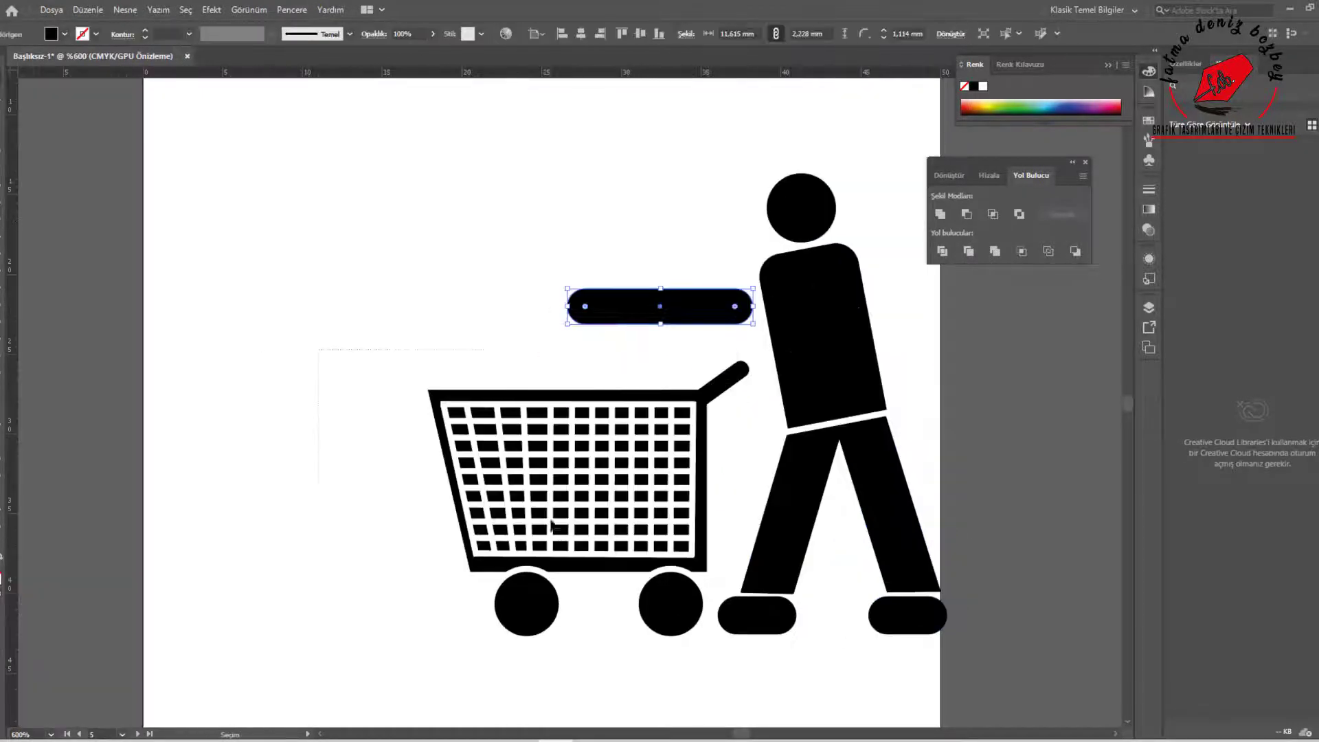
{"action": "left_click_drag", "start_coordinate": [318, 347], "coordinate": [688, 622]}
{"action": "left_click_drag", "start_coordinate": [646, 396], "coordinate": [550, 390]}
Shorten and rotate the arm to reach from the shoulder to the cart handle and arrange it behind the torso
{"action": "left_click_drag", "start_coordinate": [708, 308], "coordinate": [737, 317]}
{"action": "left_click_drag", "start_coordinate": [811, 334], "coordinate": [797, 254]}
{"action": "left_click_drag", "start_coordinate": [732, 281], "coordinate": [748, 296]}
{"action": "right_click", "coordinate": [747, 296]}
{"action": "mouse_move", "coordinate": [830, 560]}
{"action": "left_click", "coordinate": [982, 602]}
{"action": "left_click_drag", "start_coordinate": [701, 350], "coordinate": [715, 337]}
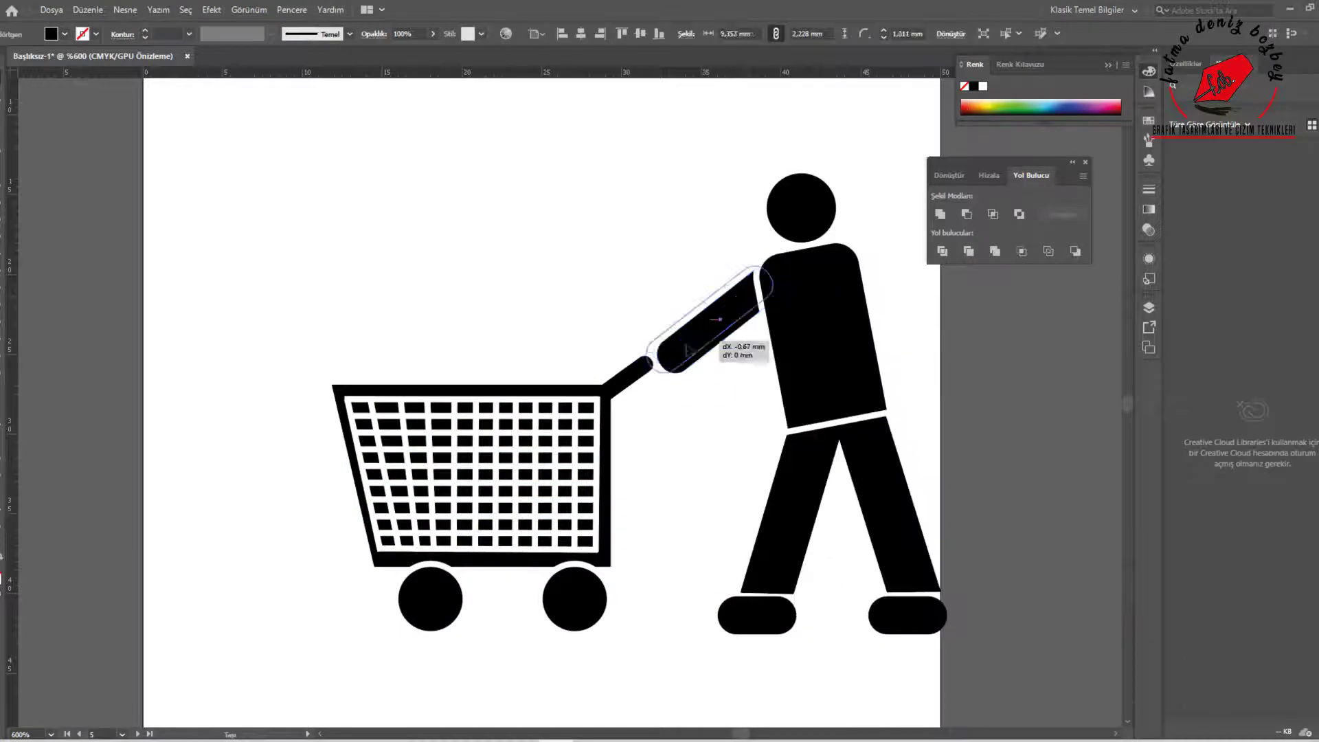
{"action": "left_click", "coordinate": [709, 361]}
{"action": "left_click", "coordinate": [716, 336]}
Move the man and shopping cart together away from the artboard's edge
{"action": "scroll", "coordinate": [727, 404], "scroll_direction": "down", "scroll_amount": 2}
{"action": "left_click_drag", "start_coordinate": [498, 265], "coordinate": [835, 532]}
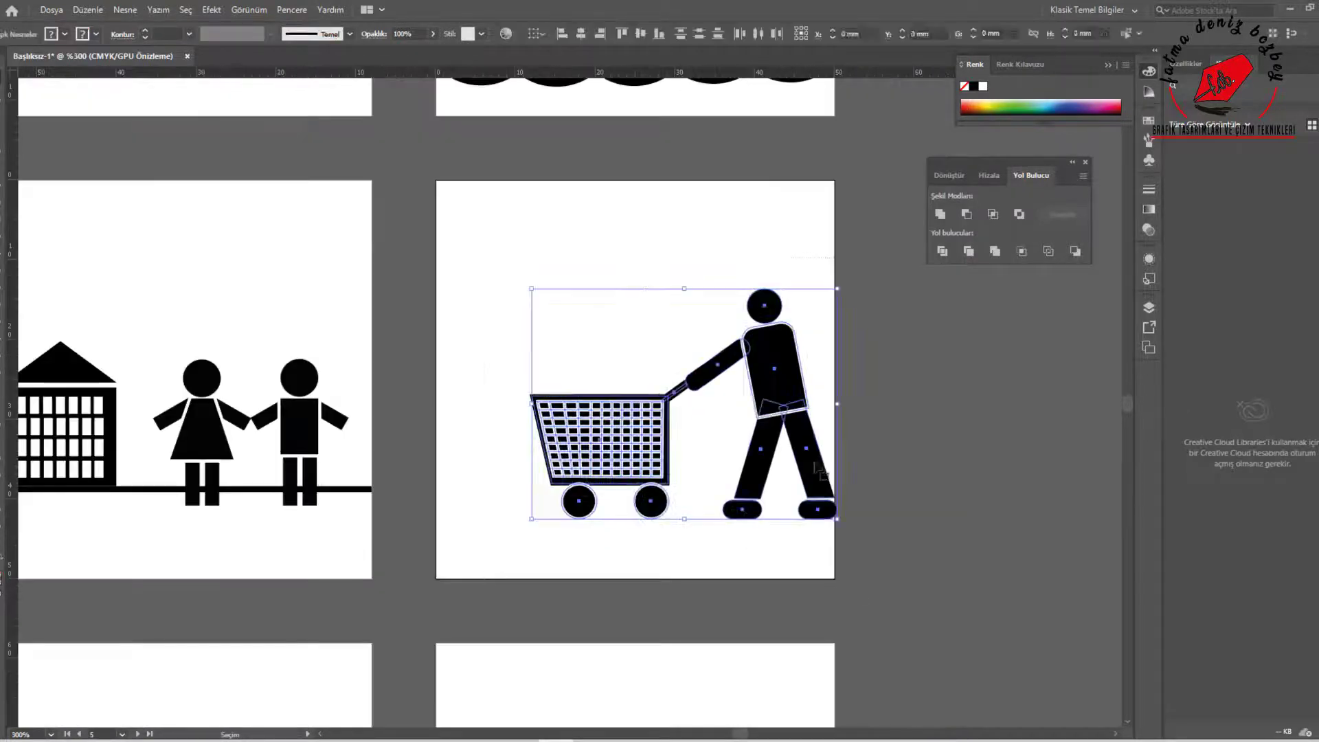
{"action": "left_click_drag", "start_coordinate": [814, 450], "coordinate": [775, 450]}
{"action": "left_click", "coordinate": [903, 472]}
Draw a black basket shape tapering downward, about 15 mm wide, on the artboard below the pedestrian crossing
{"action": "scroll", "coordinate": [903, 472], "scroll_direction": "down", "scroll_amount": 3}
{"action": "scroll", "coordinate": [676, 426], "scroll_direction": "up", "scroll_amount": 1}
{"action": "left_click_drag", "start_coordinate": [674, 584], "coordinate": [720, 413]}
{"action": "left_click", "coordinate": [1, 210]}
{"action": "scroll", "coordinate": [61, 594], "scroll_direction": "up", "scroll_amount": 2}
{"action": "left_click_drag", "start_coordinate": [398, 371], "coordinate": [457, 511]}
{"action": "key", "text": "a"}
{"action": "left_click_drag", "start_coordinate": [371, 393], "coordinate": [356, 390]}
{"action": "left_click_drag", "start_coordinate": [356, 390], "coordinate": [336, 389]}
{"action": "left_click_drag", "start_coordinate": [440, 389], "coordinate": [459, 391]}
{"action": "left_click_drag", "start_coordinate": [416, 478], "coordinate": [466, 451]}
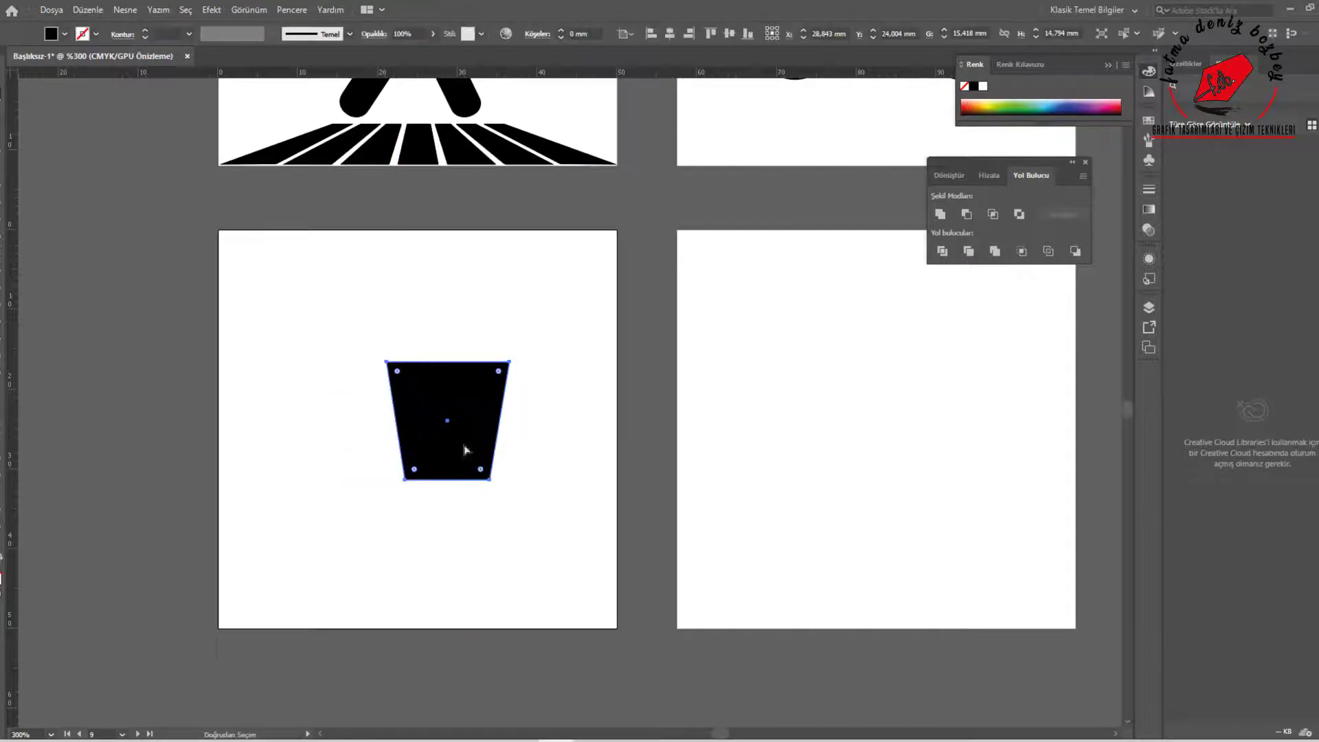
Draw thin white 1 pt slats down the basket, slanting the outer ones along its sloped side
{"action": "left_click", "coordinate": [64, 34]}
{"action": "left_click", "coordinate": [6, 57]}
{"action": "left_click", "coordinate": [1, 191]}
{"action": "left_click_drag", "start_coordinate": [401, 371], "coordinate": [415, 470]}
{"action": "scroll", "coordinate": [411, 460], "scroll_direction": "up", "scroll_amount": 2}
{"action": "left_click_drag", "start_coordinate": [422, 283], "coordinate": [431, 473]}
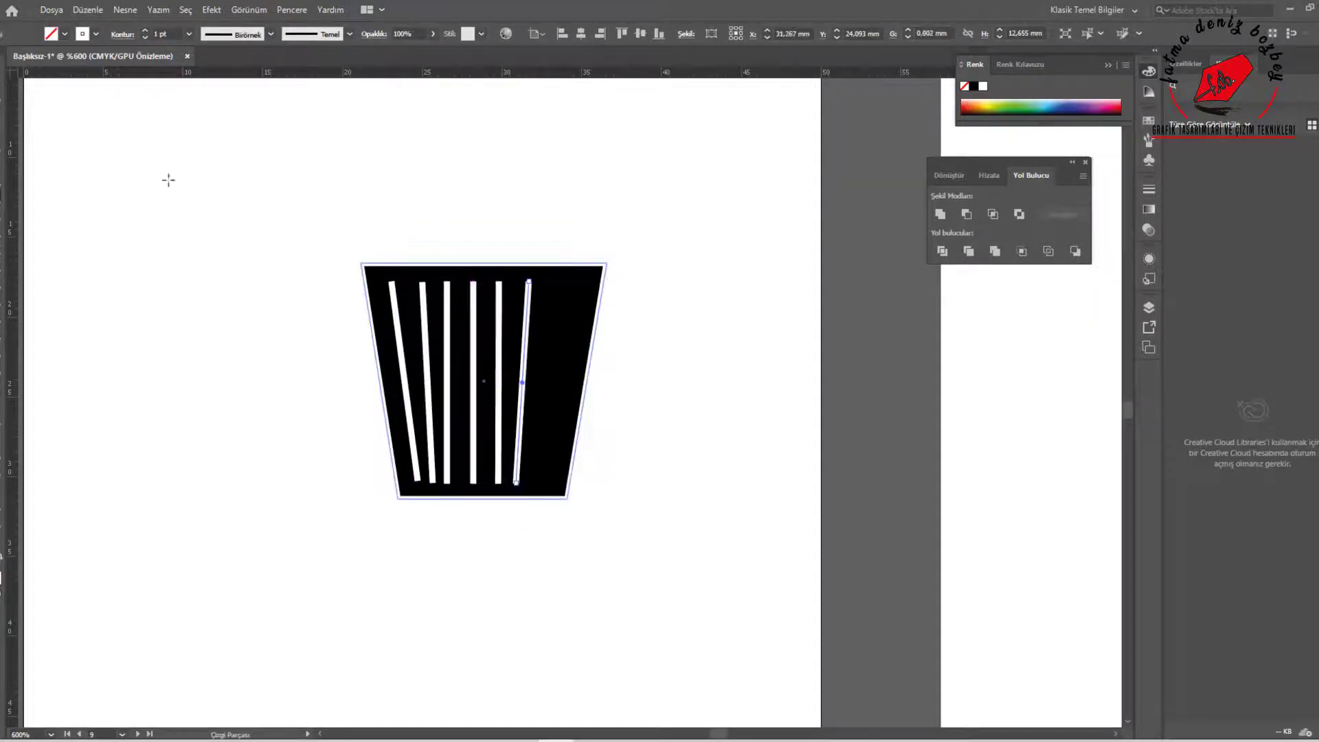
Delete the last slat past the basket's middle and adjust the slant and spacing of the others
{"action": "key", "text": "Delete"}
{"action": "key", "text": "a"}
{"action": "left_click", "coordinate": [450, 484]}
{"action": "left_click_drag", "start_coordinate": [418, 480], "coordinate": [419, 488]}
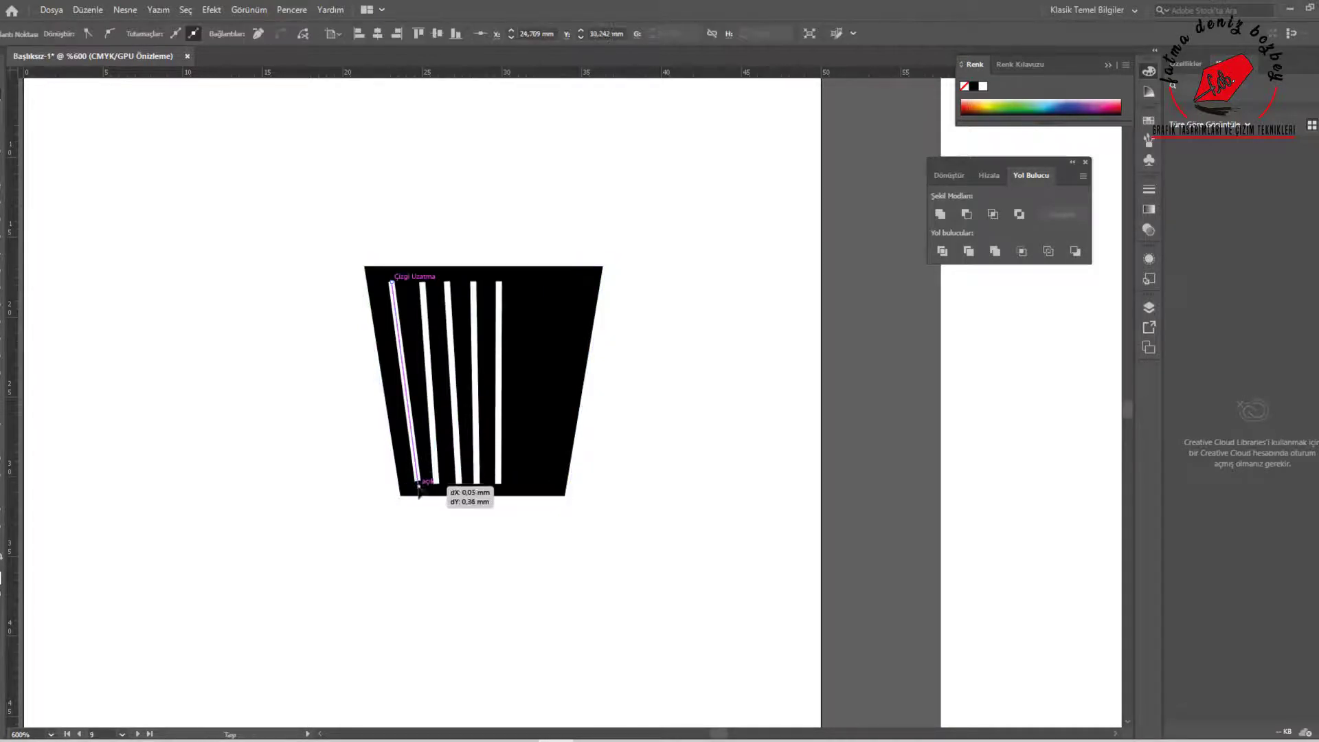
{"action": "left_click_drag", "start_coordinate": [423, 283], "coordinate": [444, 281]}
{"action": "left_click", "coordinate": [283, 251]}
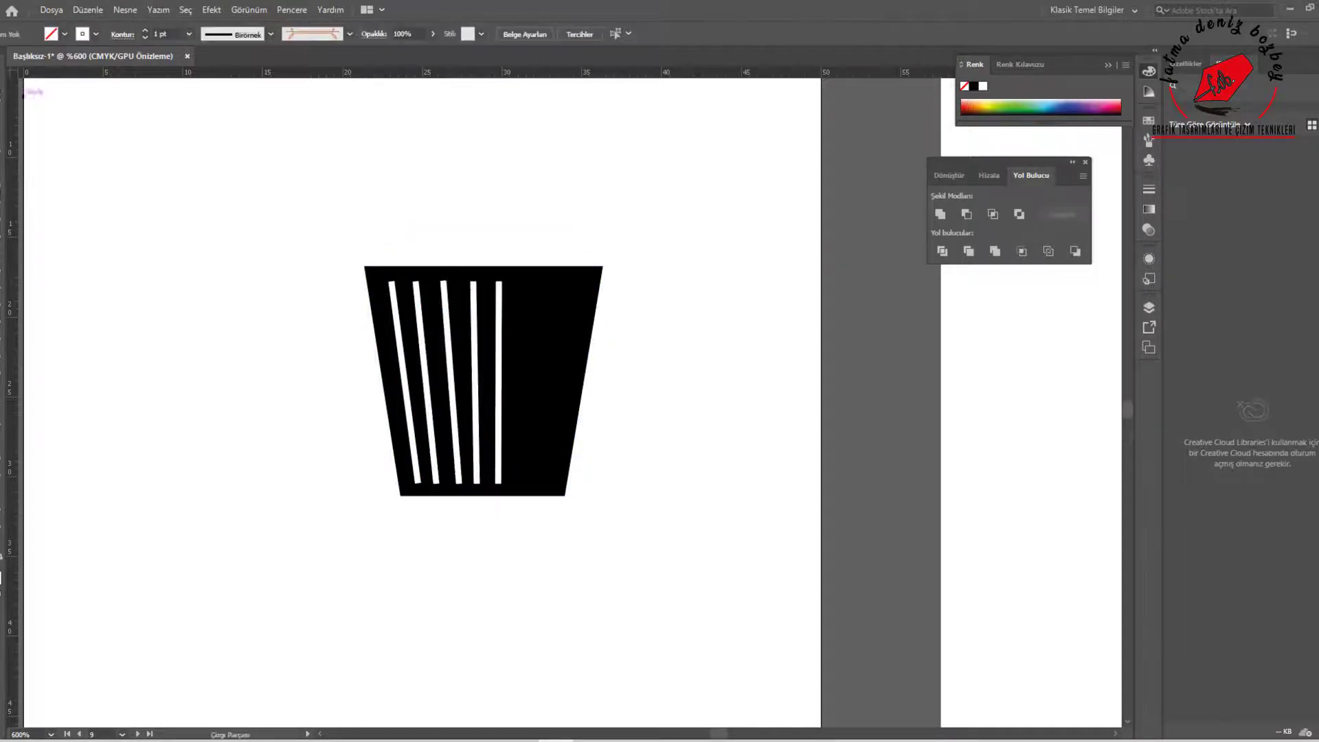
Mirror a copy of the slanted slats onto the other half of the basket
{"action": "left_click", "coordinate": [404, 375]}
{"action": "left_click", "coordinate": [499, 375], "text": "shift"}
{"action": "right_click", "coordinate": [500, 385]}
{"action": "right_click", "coordinate": [645, 402]}
{"action": "left_click_drag", "start_coordinate": [500, 400], "coordinate": [639, 383]}
{"action": "left_click", "coordinate": [864, 616]}
{"action": "right_click", "coordinate": [586, 415]}
{"action": "left_click", "coordinate": [556, 469]}
Widen the basket around the mirrored slats and draw a white horizontal slat about 15 mm long along their upper ends
{"action": "left_click", "coordinate": [675, 403]}
{"action": "left_click", "coordinate": [560, 386]}
{"action": "left_click", "coordinate": [676, 402]}
{"action": "left_click_drag", "start_coordinate": [619, 281], "coordinate": [620, 281]}
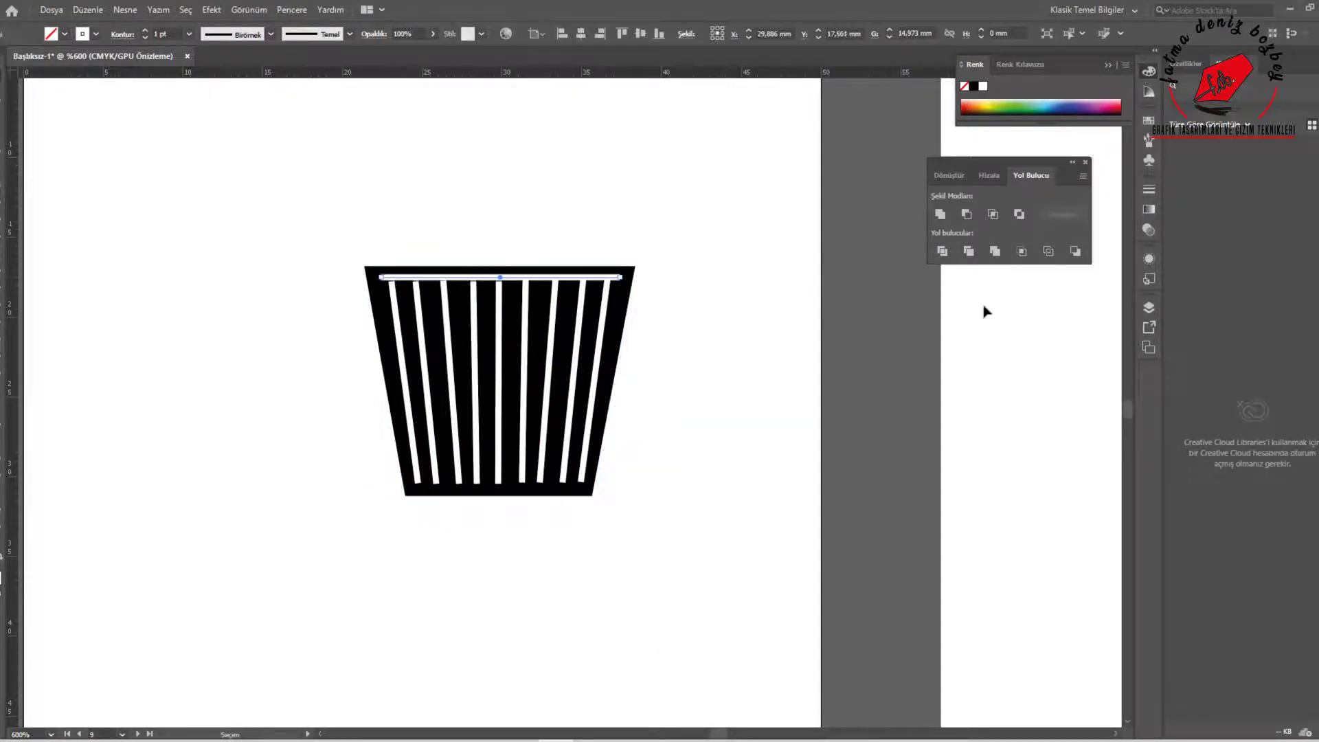
Repeat the white horizontal slat at even intervals down the full height of the basket
{"action": "key", "text": "ctrl+a"}
{"action": "left_click_drag", "start_coordinate": [460, 278], "coordinate": [460, 298]}
{"action": "key", "text": "ctrl+d"}
{"action": "key", "text": "ctrl+d"}
{"action": "key", "text": "ctrl+d"}
{"action": "key", "text": "ctrl+d"}
{"action": "key", "text": "ctrl+d"}
{"action": "key", "text": "ctrl+d"}
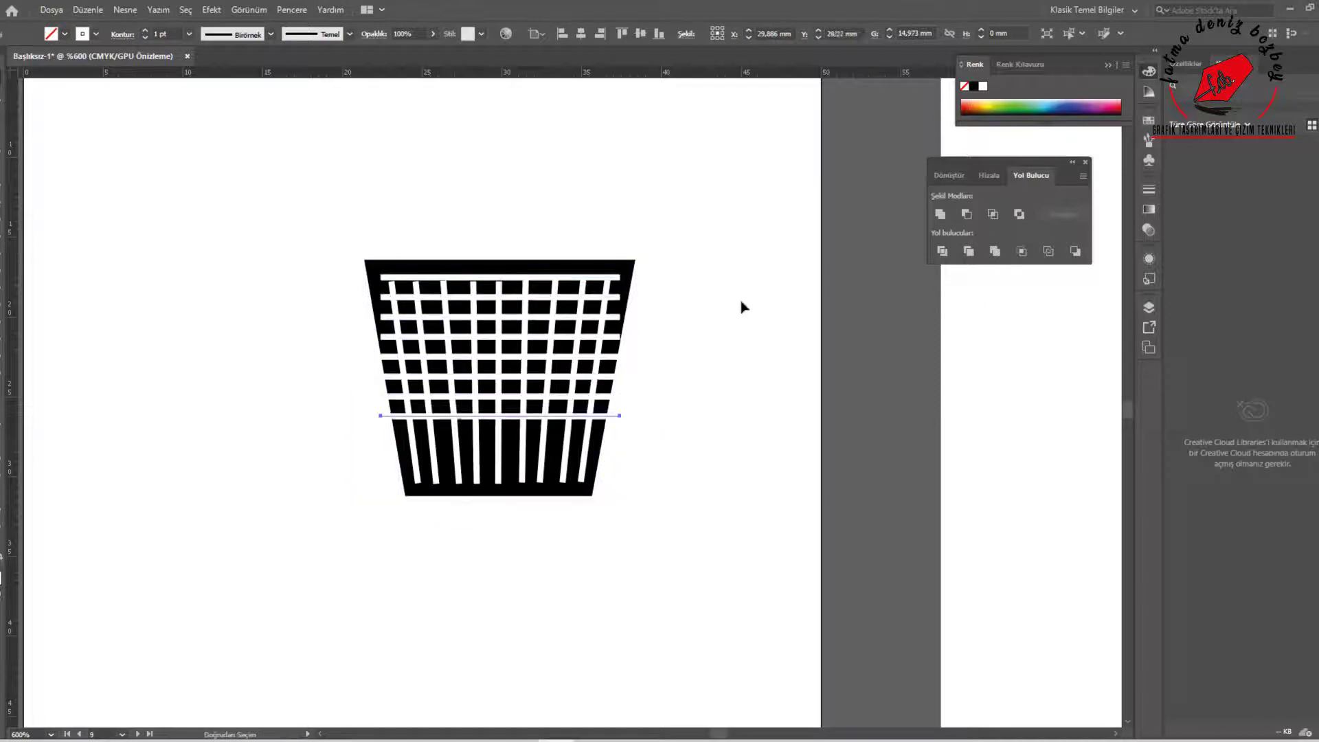
Shorten the upper horizontal slats on both ends to fit between the outermost slanted slats
{"action": "scroll", "coordinate": [549, 313], "scroll_direction": "up", "scroll_amount": 2}
{"action": "left_click", "coordinate": [227, 282]}
{"action": "left_click_drag", "start_coordinate": [212, 283], "coordinate": [232, 282]}
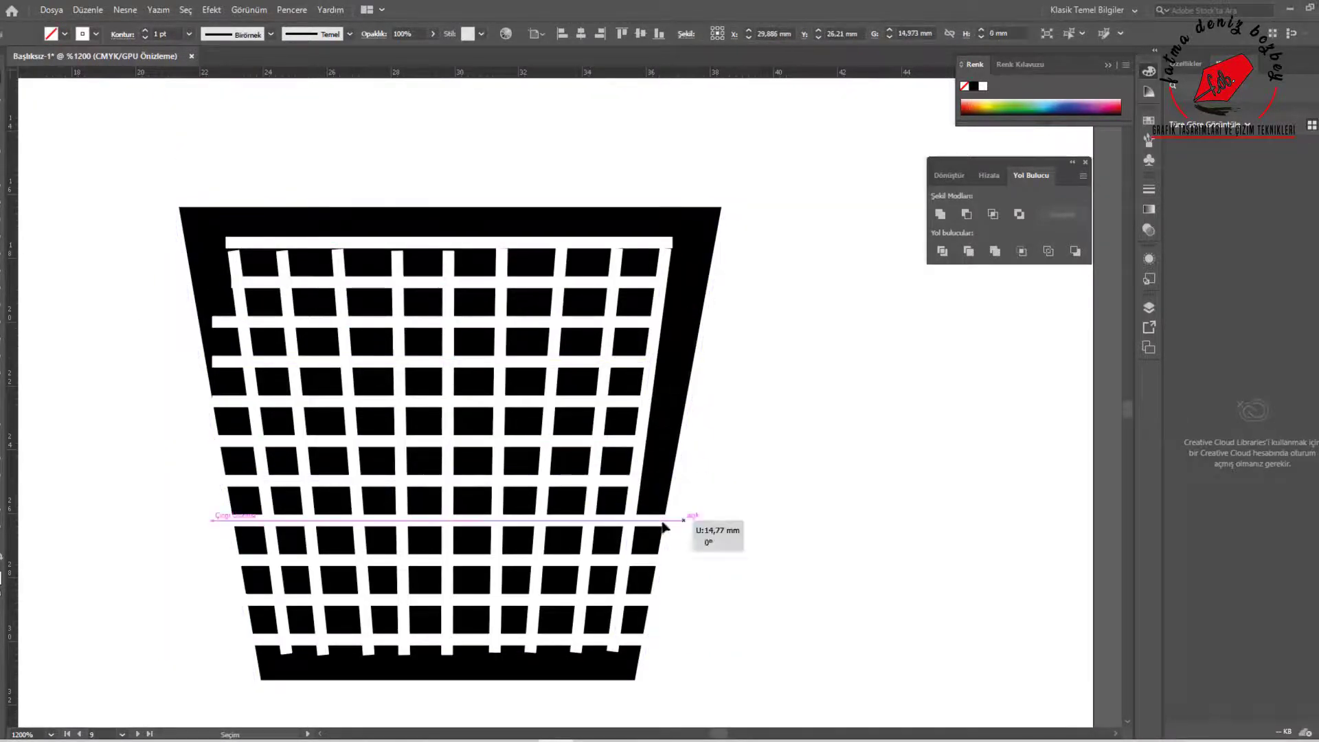
{"action": "left_click", "coordinate": [237, 253]}
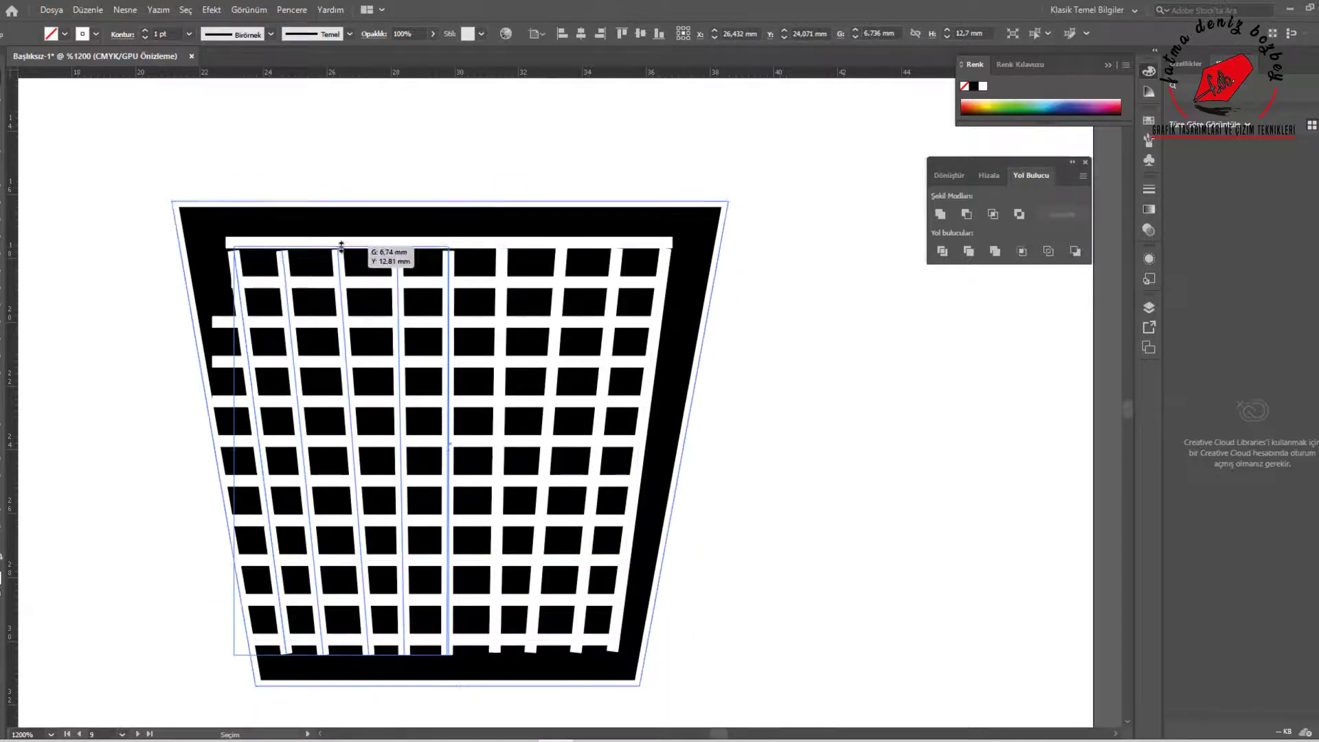
{"action": "left_click", "coordinate": [240, 283]}
{"action": "left_click", "coordinate": [237, 362]}
{"action": "left_click_drag", "start_coordinate": [212, 361], "coordinate": [248, 361]}
Trim the remaining lower horizontal slats so their ends follow the basket's outermost slanted slats
{"action": "left_click_drag", "start_coordinate": [212, 402], "coordinate": [252, 401]}
{"action": "left_click_drag", "start_coordinate": [212, 441], "coordinate": [257, 441]}
{"action": "left_click_drag", "start_coordinate": [212, 481], "coordinate": [262, 481]}
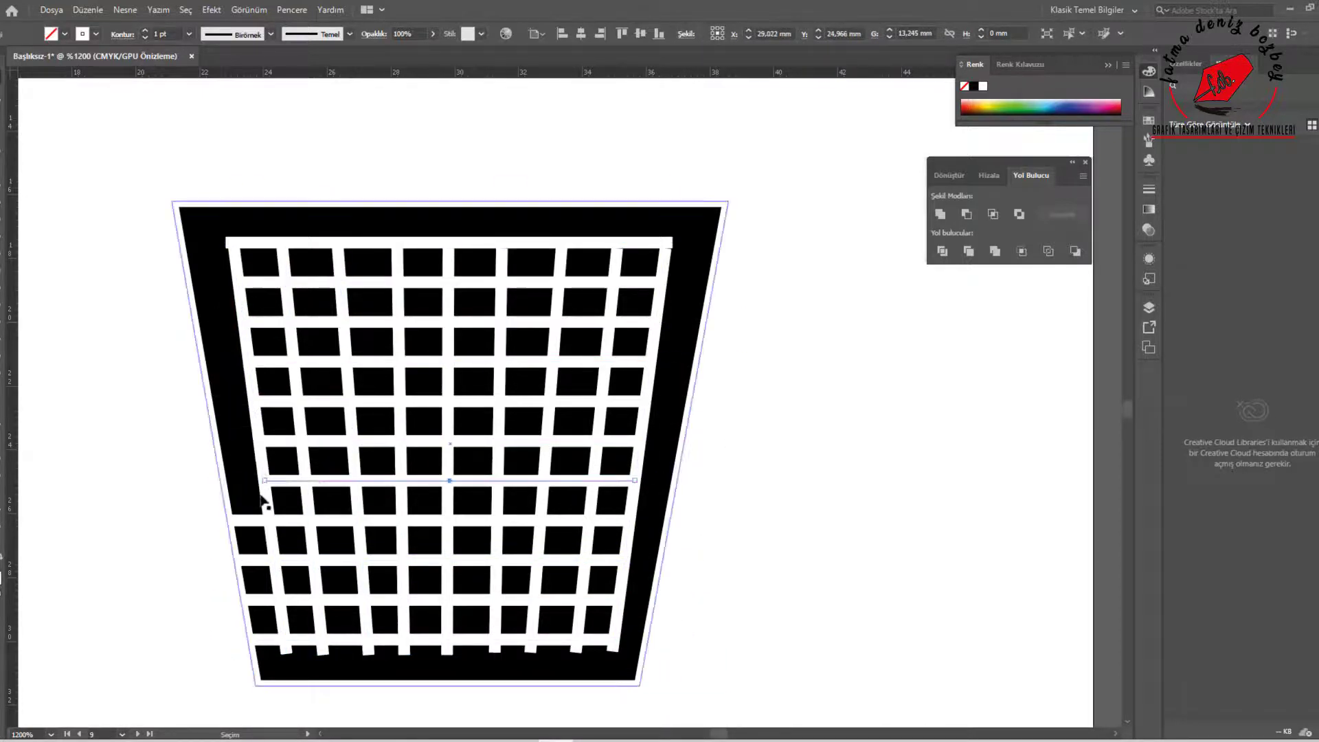
{"action": "left_click_drag", "start_coordinate": [212, 521], "coordinate": [268, 521]}
{"action": "left_click_drag", "start_coordinate": [212, 561], "coordinate": [266, 560]}
{"action": "left_click_drag", "start_coordinate": [252, 643], "coordinate": [279, 641]}
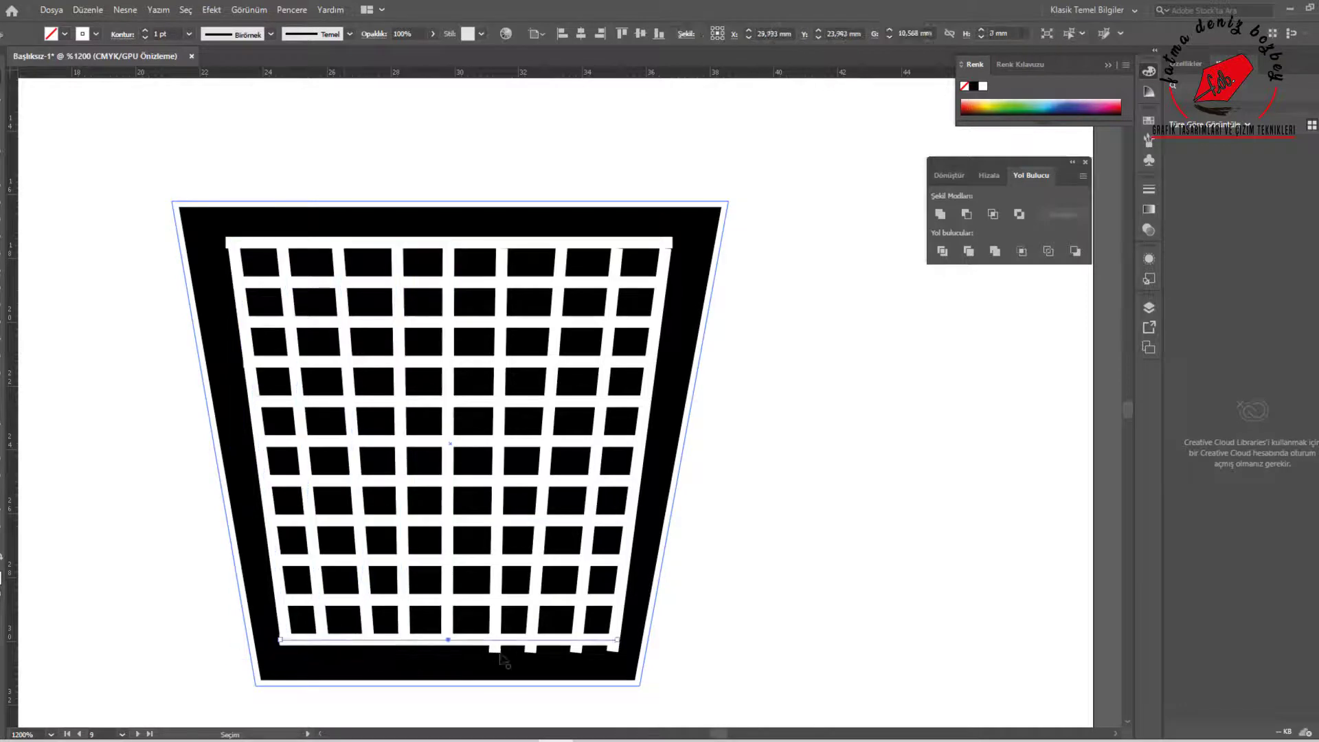
{"action": "left_click", "coordinate": [229, 242]}
{"action": "scroll", "coordinate": [790, 392], "scroll_direction": "down", "scroll_amount": 2}
{"action": "left_click", "coordinate": [743, 358]}
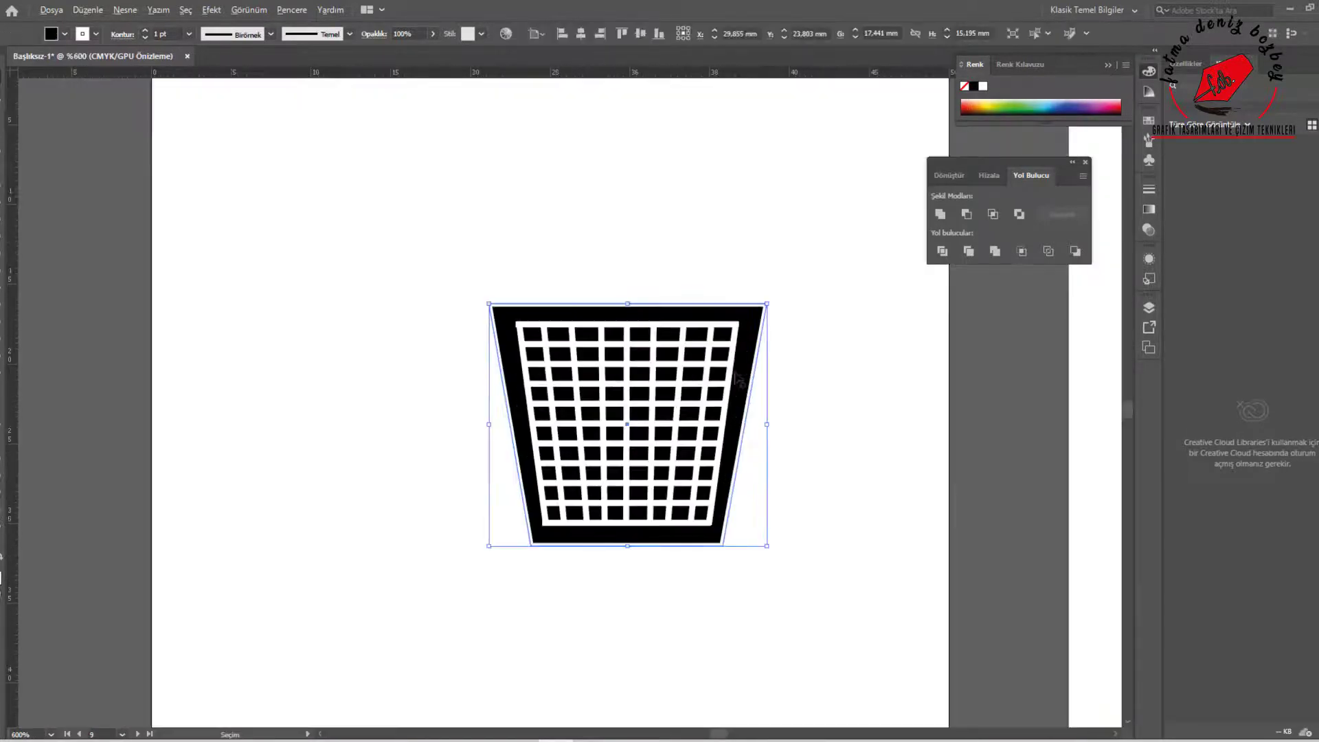
Pull the basket's two upper corners slightly inward and group the basket with its slats
{"action": "key", "text": "a"}
{"action": "left_click_drag", "start_coordinate": [491, 303], "coordinate": [495, 303]}
{"action": "left_click_drag", "start_coordinate": [766, 303], "coordinate": [761, 303]}
{"action": "scroll", "coordinate": [536, 372], "scroll_direction": "down", "scroll_amount": 2}
{"action": "left_click_drag", "start_coordinate": [475, 306], "coordinate": [663, 481]}
{"action": "right_click", "coordinate": [585, 433]}
{"action": "left_click", "coordinate": [639, 543]}
Draw a thin vertical black pole running above and below the basket and arrange it behind the basket
{"action": "mouse_move", "coordinate": [550, 398]}
{"action": "left_mouse_down"}
{"action": "mouse_move", "coordinate": [544, 346]}
{"action": "mouse_move", "coordinate": [542, 568]}
{"action": "left_mouse_up"}
{"action": "left_click_drag", "start_coordinate": [536, 408], "coordinate": [536, 254]}
{"action": "right_click", "coordinate": [534, 553]}
{"action": "mouse_move", "coordinate": [651, 481]}
{"action": "left_click", "coordinate": [705, 526]}
{"action": "scroll", "coordinate": [622, 468], "scroll_direction": "down", "scroll_amount": 2}
{"action": "scroll", "coordinate": [536, 356], "scroll_direction": "up", "scroll_amount": 2}
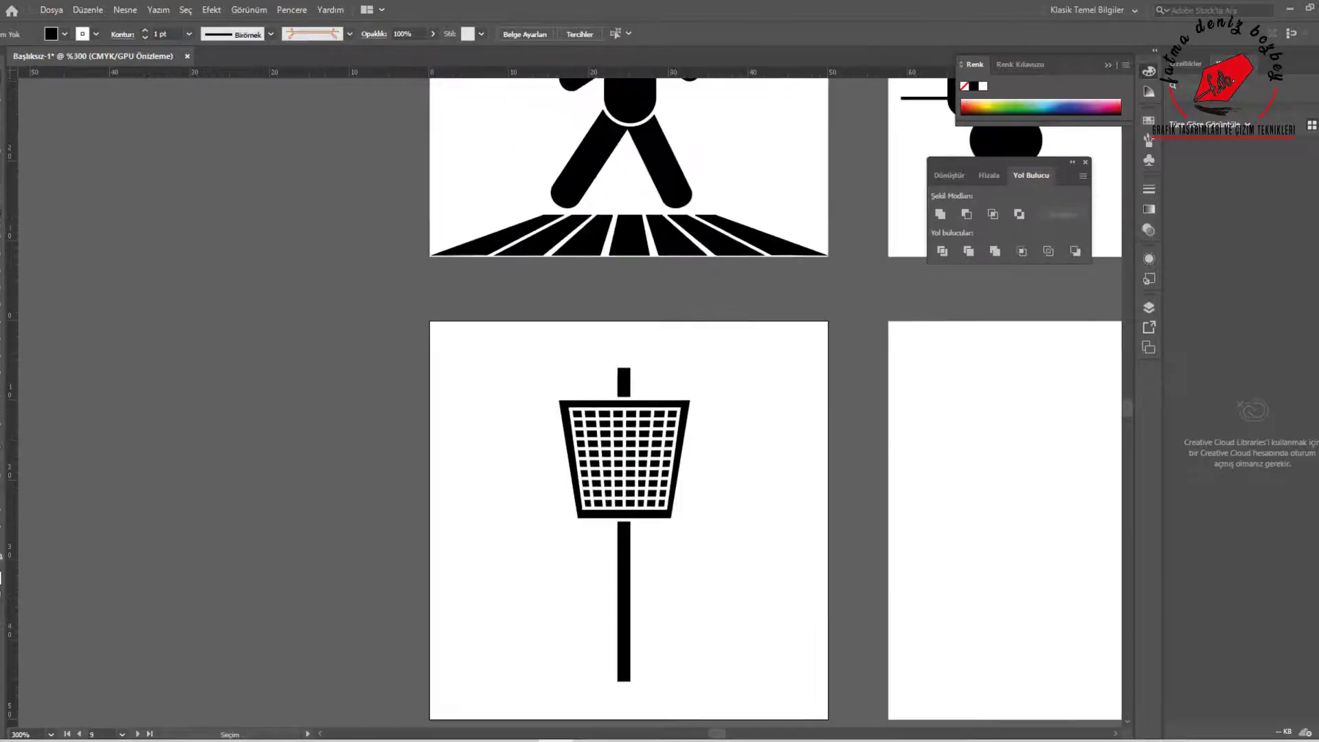
{"action": "left_click_drag", "start_coordinate": [706, 357], "coordinate": [676, 374]}
{"action": "key", "text": "Down"}
{"action": "key", "text": "Down"}
{"action": "key", "text": "Down"}
{"action": "key", "text": "Down"}
{"action": "key", "text": "Down"}
{"action": "key", "text": "Down"}
{"action": "key", "text": "Down"}
{"action": "key", "text": "Down"}
{"action": "key", "text": "v"}
{"action": "left_click", "coordinate": [753, 448]}
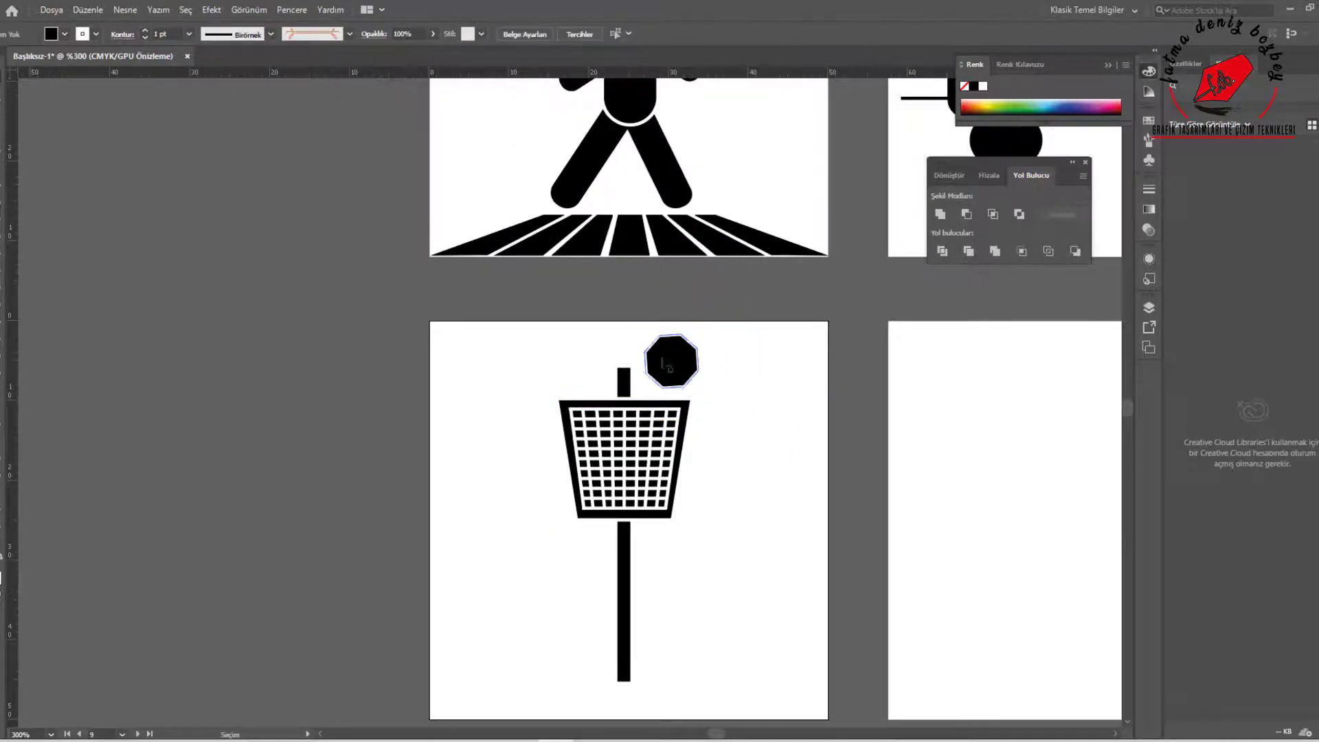
Draw a wide black rectangle around the basket and send it behind the basket and pole
{"action": "key", "text": "m"}
{"action": "left_click_drag", "start_coordinate": [468, 340], "coordinate": [780, 552]}
{"action": "key", "text": "ctrl+shift+bracketleft"}
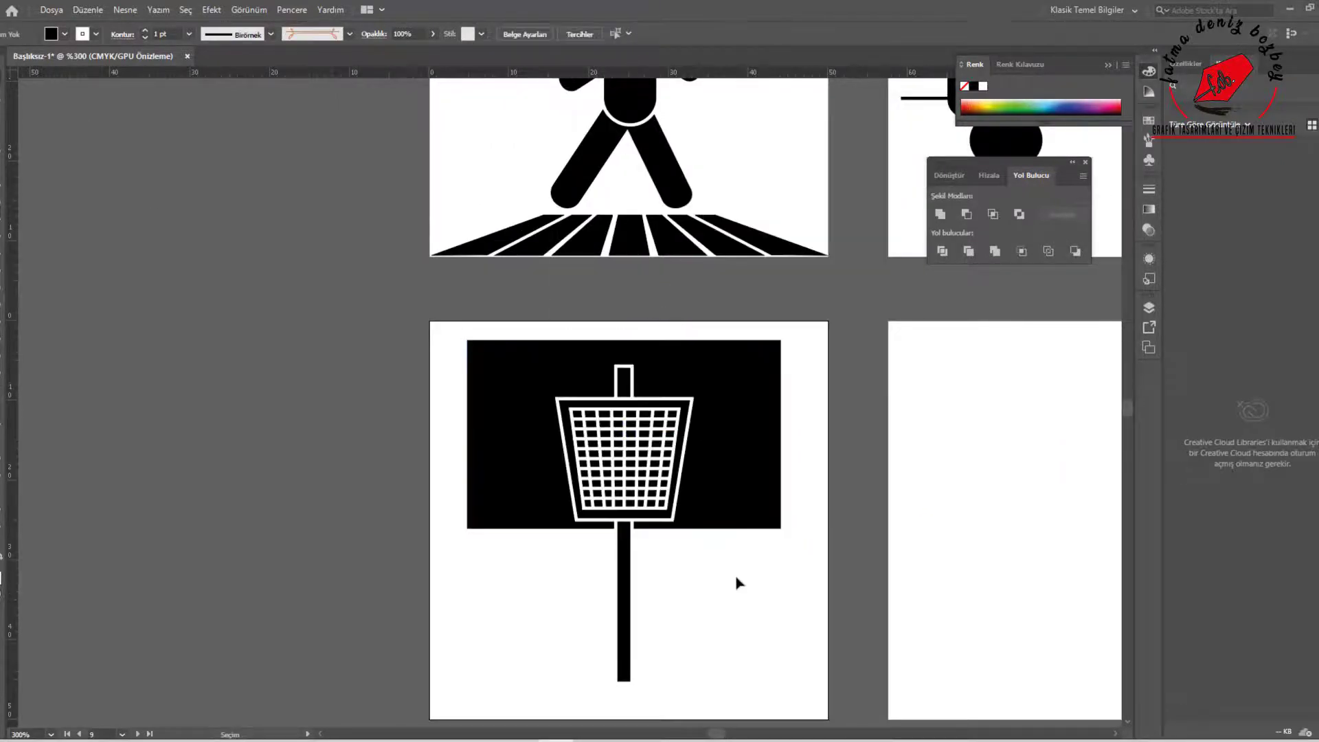
{"action": "key", "text": "v"}
{"action": "left_click", "coordinate": [622, 684]}
{"action": "key", "text": "v"}
Draw a white circle about 8.5 mm in diameter in the upper-right corner of the black rectangle
{"action": "mouse_move", "coordinate": [783, 416]}
{"action": "left_mouse_down"}
{"action": "mouse_move", "coordinate": [831, 463]}
{"action": "mouse_move", "coordinate": [746, 400]}
{"action": "left_mouse_up"}
{"action": "left_click_drag", "start_coordinate": [795, 353], "coordinate": [771, 376]}
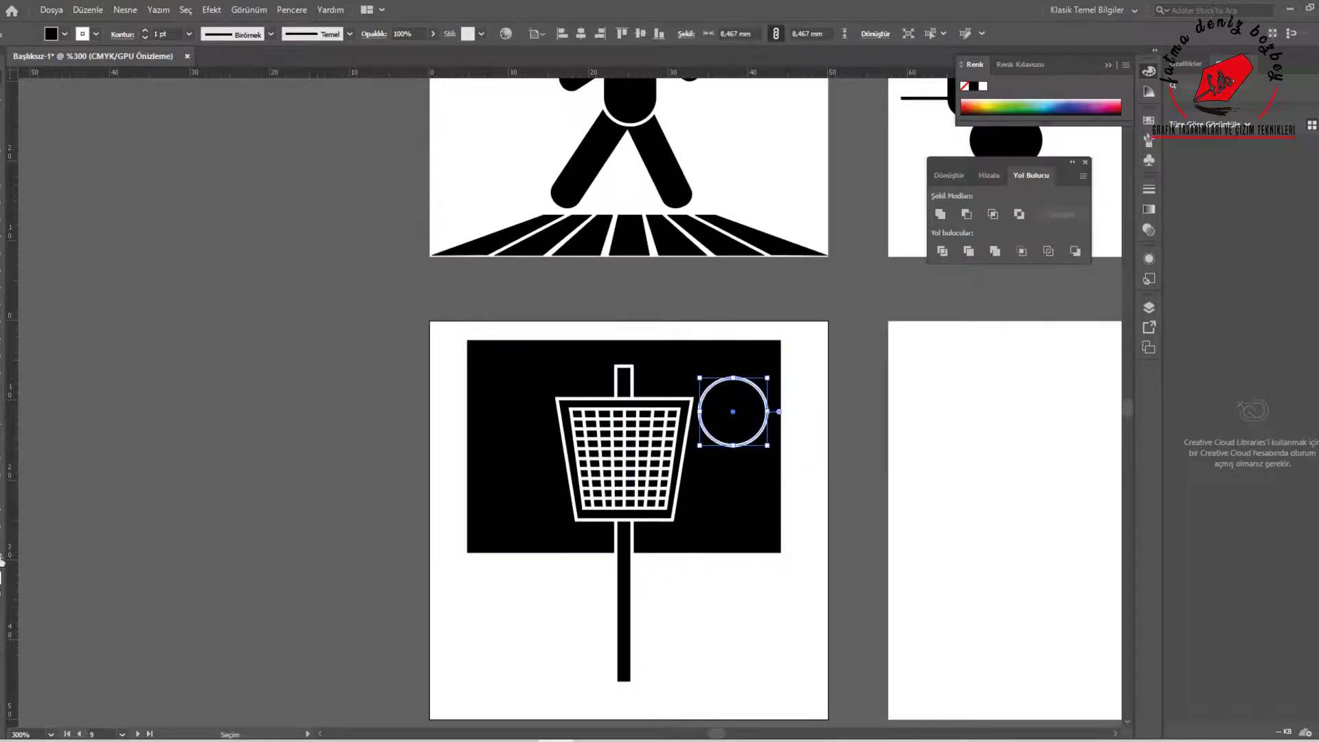
{"action": "left_click", "coordinate": [2, 557]}
{"action": "left_click_drag", "start_coordinate": [738, 428], "coordinate": [726, 394]}
{"action": "left_click", "coordinate": [815, 429]}
Move the whole basket pictogram down until its pole meets the artboard's lower edge
{"action": "scroll", "coordinate": [815, 429], "scroll_direction": "down", "scroll_amount": 3}
{"action": "left_click_drag", "start_coordinate": [694, 527], "coordinate": [818, 377]}
{"action": "left_click_drag", "start_coordinate": [786, 446], "coordinate": [788, 459]}
{"action": "left_click", "coordinate": [888, 469]}
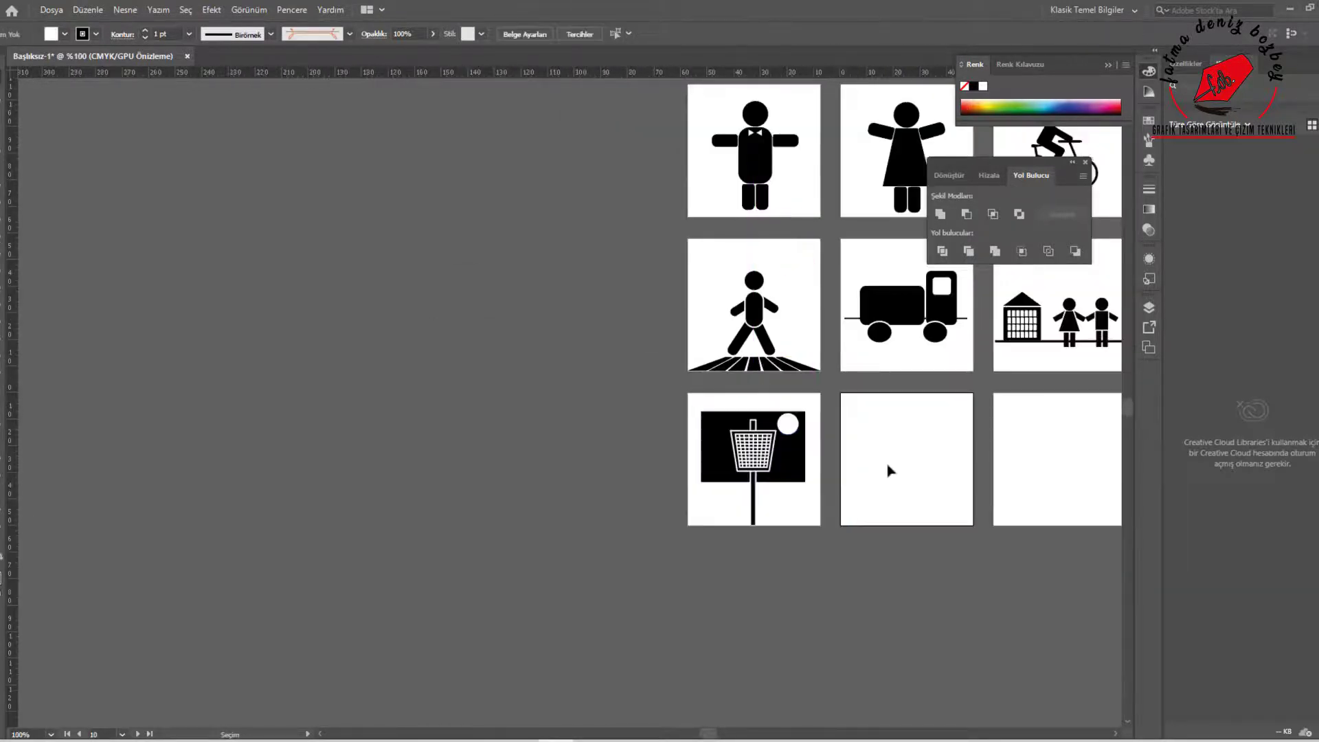
Draw a black circle about 8.7 mm in diameter as a head on the tenth artboard
{"action": "left_click_drag", "start_coordinate": [889, 469], "coordinate": [662, 523]}
{"action": "scroll", "coordinate": [645, 563], "scroll_direction": "up", "scroll_amount": 2}
{"action": "left_click", "coordinate": [52, 34]}
{"action": "left_click", "coordinate": [40, 55]}
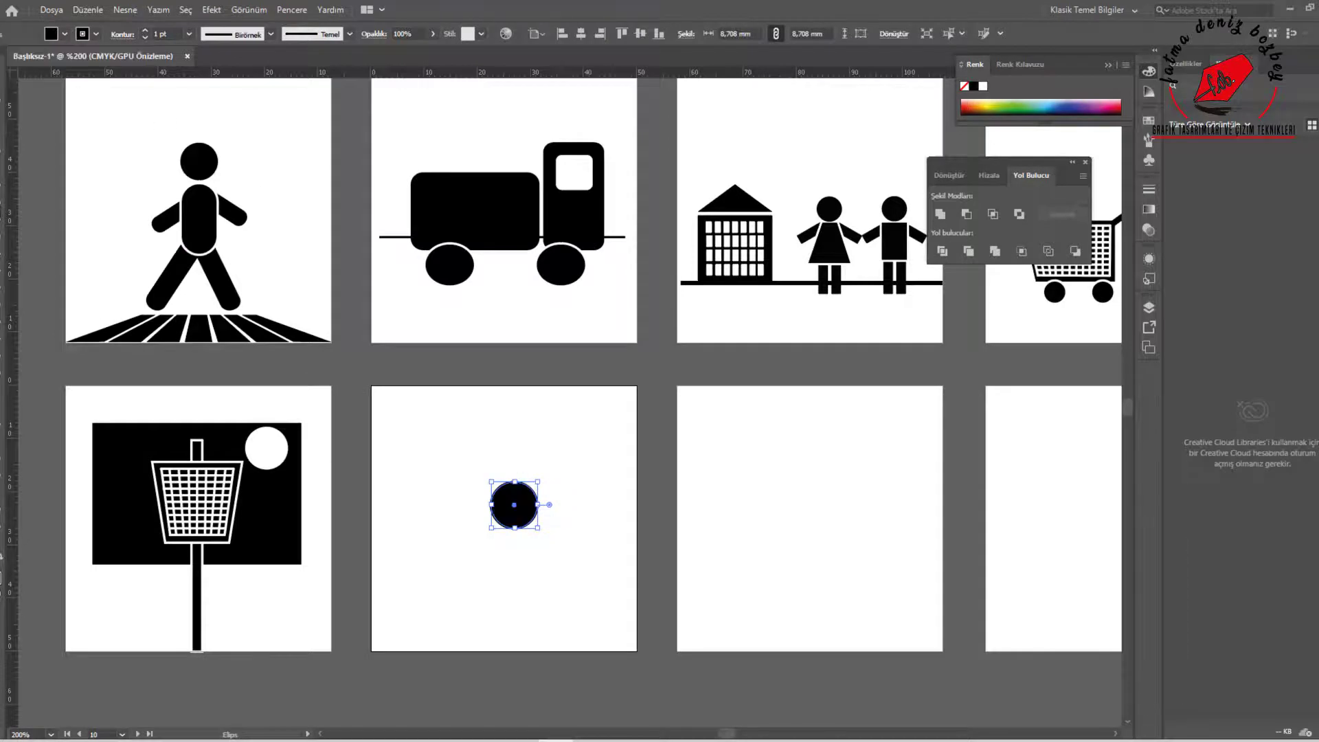
Add a slanted black bar about 18.5 by 4.2 mm on each side of the head as arms
{"action": "left_click_drag", "start_coordinate": [456, 574], "coordinate": [451, 581]}
{"action": "scroll", "coordinate": [464, 657], "scroll_direction": "up", "scroll_amount": 2}
{"action": "key", "text": "v"}
{"action": "left_click_drag", "start_coordinate": [448, 301], "coordinate": [520, 393]}
{"action": "mouse_move", "coordinate": [433, 408]}
{"action": "left_mouse_down"}
{"action": "mouse_move", "coordinate": [691, 358]}
{"action": "mouse_move", "coordinate": [462, 426]}
{"action": "left_mouse_up"}
Bring the head in front of the arms and give it a white outline
{"action": "right_click", "coordinate": [583, 334]}
{"action": "left_click", "coordinate": [825, 591]}
{"action": "left_click", "coordinate": [95, 33]}
{"action": "left_click", "coordinate": [61, 54]}
{"action": "left_click", "coordinate": [648, 412]}
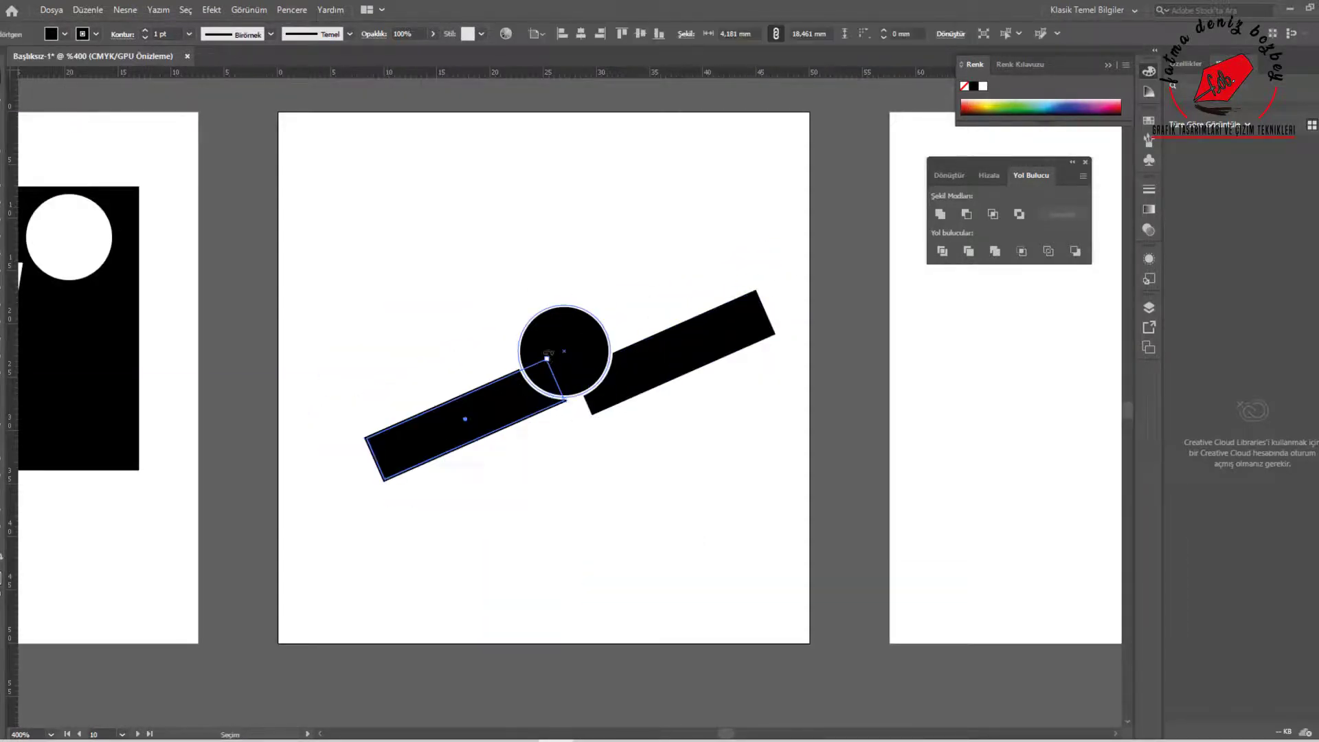
Reposition the two slanted arms around the underside of the head
{"action": "left_click_drag", "start_coordinate": [567, 404], "coordinate": [564, 450]}
{"action": "left_click_drag", "start_coordinate": [554, 409], "coordinate": [551, 334]}
{"action": "left_click_drag", "start_coordinate": [481, 389], "coordinate": [485, 415]}
{"action": "left_click_drag", "start_coordinate": [681, 368], "coordinate": [683, 346]}
{"action": "left_click", "coordinate": [685, 375]}
Draw a tilted black rectangle about 12.7 by 6.1 mm as the torso and arrange it behind the head
{"action": "left_click", "coordinate": [2, 213]}
{"action": "left_click_drag", "start_coordinate": [535, 401], "coordinate": [671, 467]}
{"action": "left_click_drag", "start_coordinate": [674, 398], "coordinate": [648, 369]}
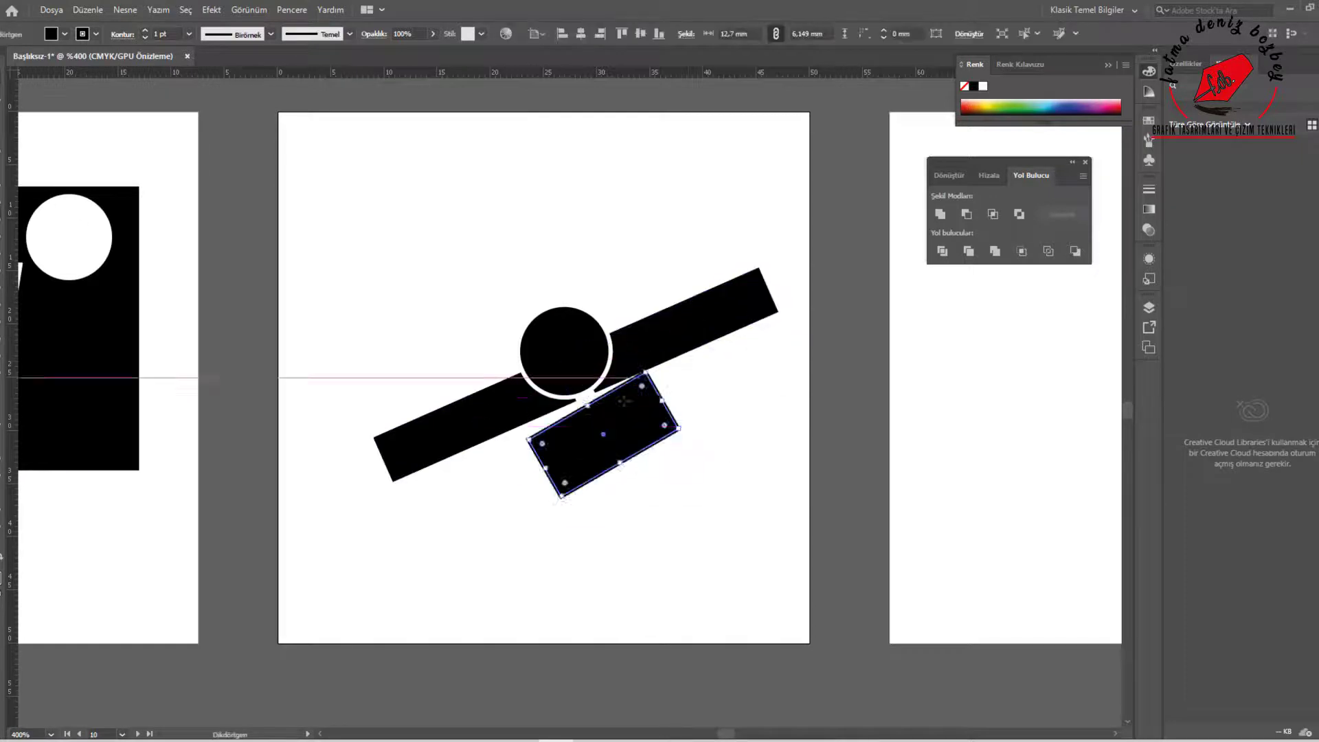
{"action": "key", "text": "ctrl+z"}
{"action": "key", "text": "v"}
{"action": "right_click", "coordinate": [593, 418]}
{"action": "mouse_move", "coordinate": [659, 351]}
{"action": "left_click", "coordinate": [825, 392]}
Thin the arms to about 3.4 mm and reshape the torso's lower corners into a level base
{"action": "left_click_drag", "start_coordinate": [614, 448], "coordinate": [612, 441]}
{"action": "left_click", "coordinate": [687, 481]}
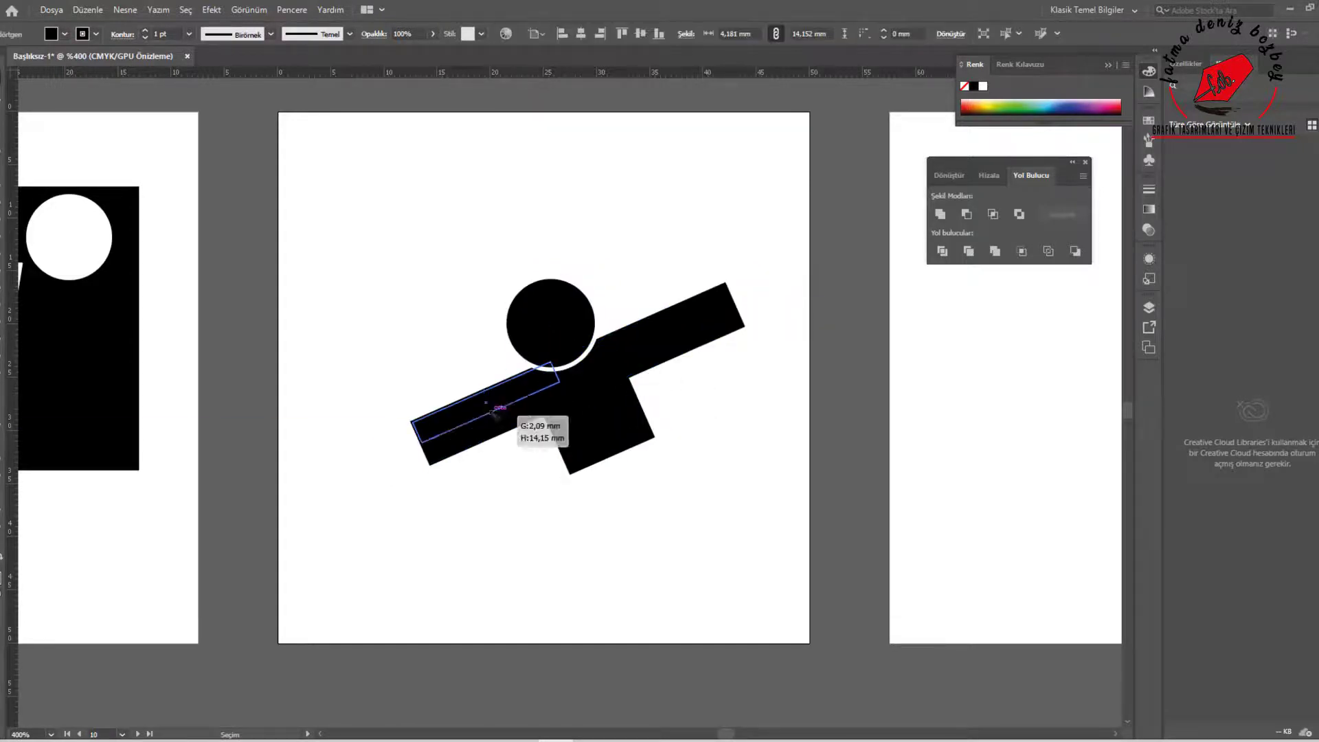
{"action": "left_click_drag", "start_coordinate": [571, 473], "coordinate": [542, 437]}
{"action": "left_click_drag", "start_coordinate": [654, 436], "coordinate": [654, 438]}
{"action": "left_click", "coordinate": [646, 486]}
Draw a shallow arc about 7.7 mm wide and give it a 4 pt black stroke
{"action": "left_click", "coordinate": [3, 196]}
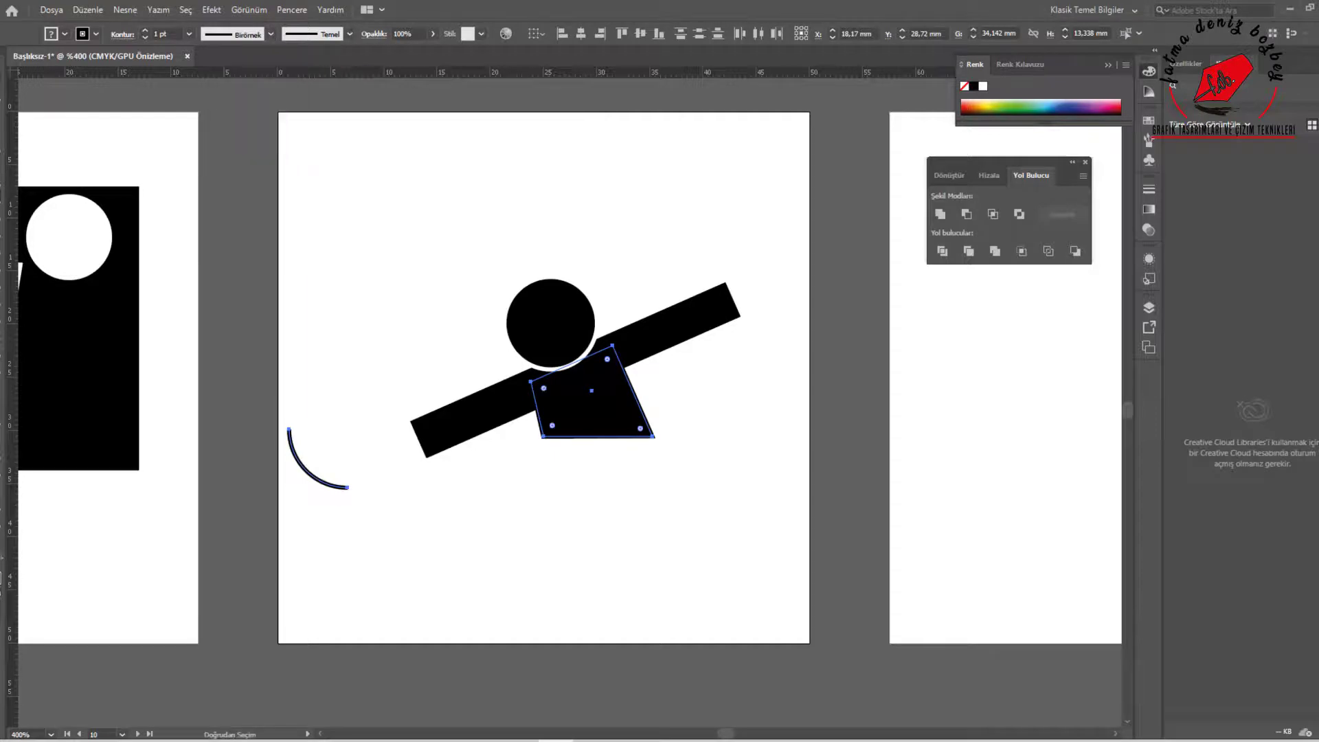
{"action": "left_click", "coordinate": [145, 31]}
{"action": "left_click", "coordinate": [145, 31]}
{"action": "left_click", "coordinate": [145, 31]}
{"action": "left_click", "coordinate": [82, 34]}
{"action": "left_click", "coordinate": [8, 60]}
{"action": "left_click", "coordinate": [82, 34]}
{"action": "left_click", "coordinate": [18, 60]}
Copy the arc end to end into a wave of four arcs, join them, and place the wave under the torso
{"action": "left_click_drag", "start_coordinate": [561, 460], "coordinate": [552, 467]}
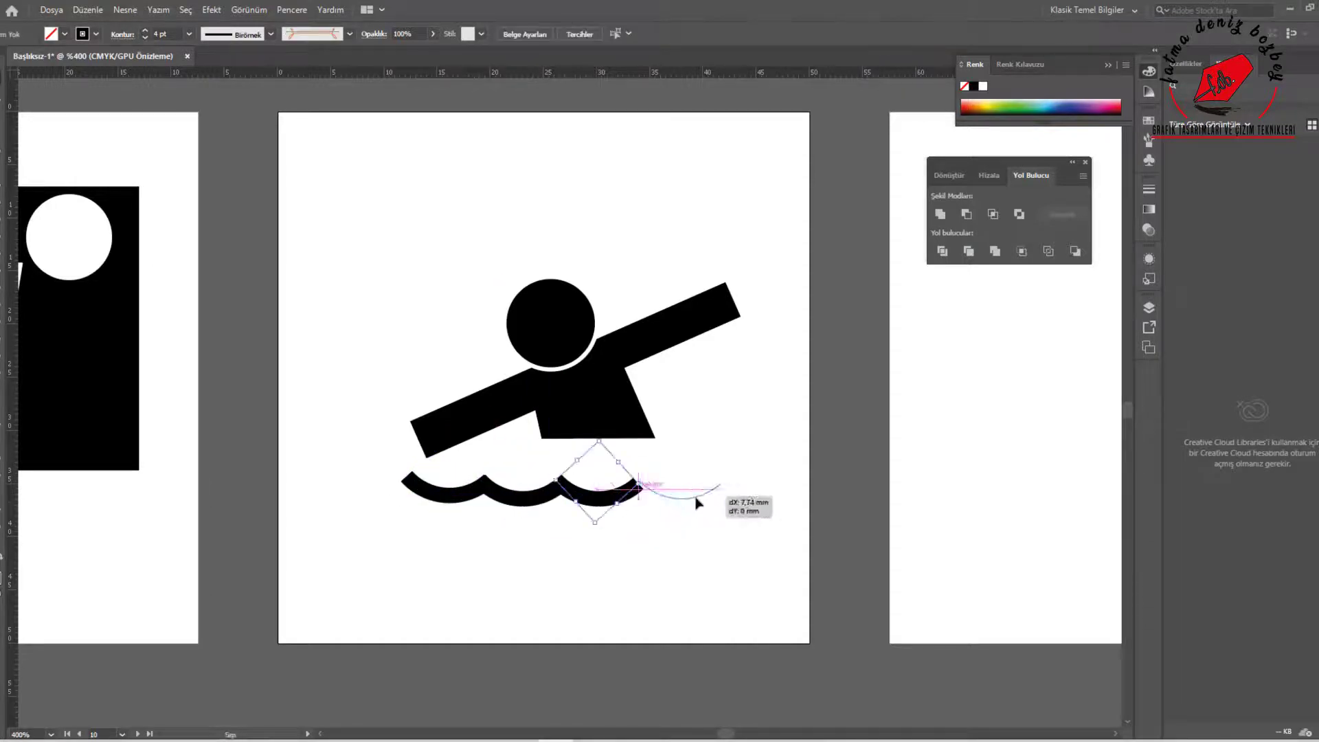
{"action": "left_click_drag", "start_coordinate": [697, 504], "coordinate": [691, 504]}
{"action": "left_click_drag", "start_coordinate": [691, 504], "coordinate": [614, 506]}
{"action": "left_click_drag", "start_coordinate": [386, 448], "coordinate": [735, 553]}
{"action": "left_click", "coordinate": [474, 420], "text": "shift"}
{"action": "key", "text": "ctrl+j"}
{"action": "left_click_drag", "start_coordinate": [524, 499], "coordinate": [567, 469]}
Rotate the swimmer's left-hand arm closer to horizontal and shift it against the torso
{"action": "left_click", "coordinate": [439, 428]}
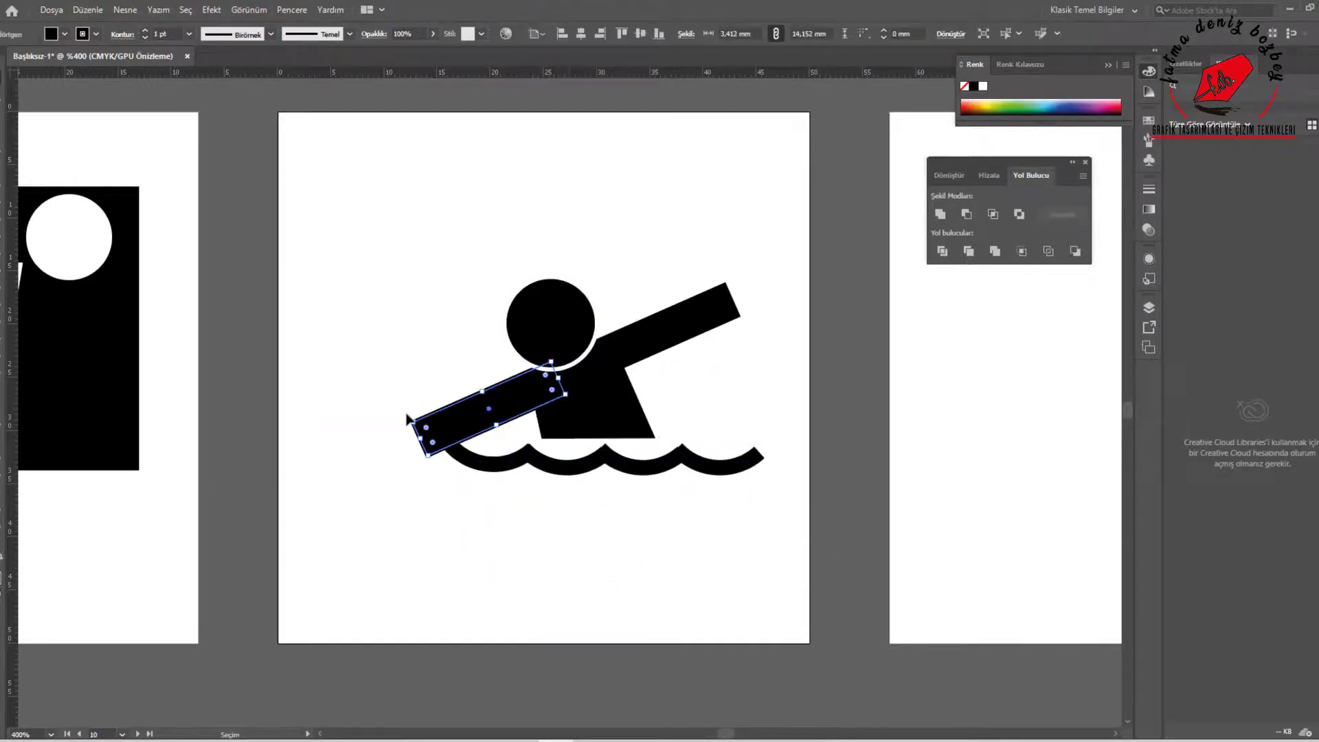
{"action": "left_click_drag", "start_coordinate": [408, 420], "coordinate": [406, 399]}
{"action": "left_click_drag", "start_coordinate": [481, 411], "coordinate": [476, 401]}
{"action": "left_click", "coordinate": [599, 507]}
{"action": "mouse_move", "coordinate": [628, 470]}
{"action": "left_mouse_down"}
{"action": "mouse_move", "coordinate": [603, 471]}
{"action": "mouse_move", "coordinate": [633, 509]}
{"action": "left_mouse_up"}
{"action": "left_click", "coordinate": [596, 465]}
{"action": "left_click", "coordinate": [83, 34]}
{"action": "left_click", "coordinate": [8, 60]}
{"action": "left_click", "coordinate": [14, 62]}
{"action": "left_click", "coordinate": [596, 412]}
{"action": "right_click", "coordinate": [604, 431]}
{"action": "left_click", "coordinate": [845, 402]}
{"action": "left_click_drag", "start_coordinate": [634, 510], "coordinate": [689, 572]}
{"action": "key", "text": "ctrl+z"}
{"action": "key", "text": "ctrl+z"}
{"action": "left_click", "coordinate": [663, 541]}
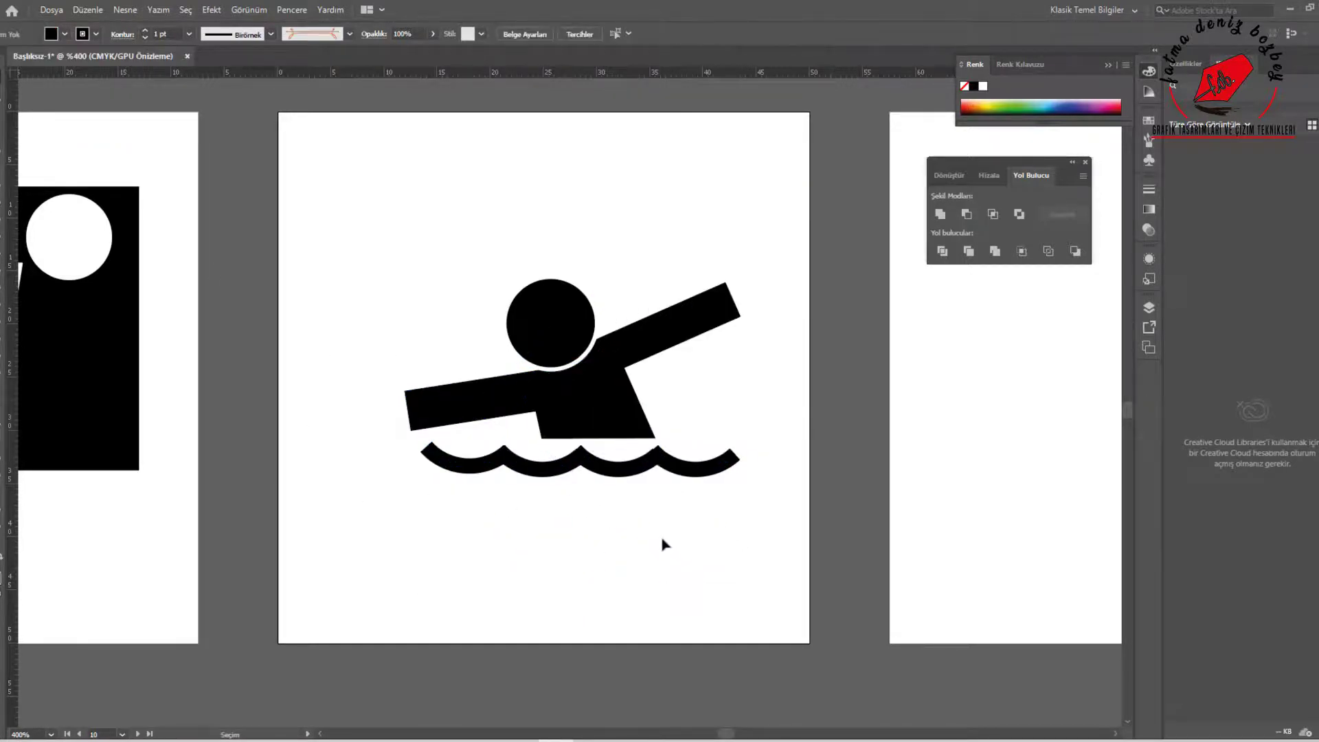
Move the swimmer with the wave lower on its artboard
{"action": "scroll", "coordinate": [663, 540], "scroll_direction": "down", "scroll_amount": 3}
{"action": "left_click_drag", "start_coordinate": [595, 477], "coordinate": [582, 500]}
{"action": "scroll", "coordinate": [582, 499], "scroll_direction": "up", "scroll_amount": 2}
Build a black X about 16 mm across from two crossed bars and place it above the swimmer's head
{"action": "mouse_move", "coordinate": [520, 358]}
{"action": "left_mouse_down"}
{"action": "mouse_move", "coordinate": [563, 442]}
{"action": "mouse_move", "coordinate": [540, 535]}
{"action": "mouse_move", "coordinate": [607, 399]}
{"action": "left_mouse_up"}
{"action": "left_click_drag", "start_coordinate": [576, 411], "coordinate": [699, 328]}
{"action": "mouse_move", "coordinate": [699, 328]}
{"action": "left_mouse_down"}
{"action": "mouse_move", "coordinate": [593, 319]}
{"action": "mouse_move", "coordinate": [653, 365]}
{"action": "left_mouse_up"}
{"action": "right_click", "coordinate": [593, 323]}
{"action": "left_click_drag", "start_coordinate": [495, 307], "coordinate": [687, 399]}
{"action": "left_click_drag", "start_coordinate": [654, 365], "coordinate": [666, 469]}
Place a copy of the black X in the upper-left area of the diver artboard
{"action": "mouse_move", "coordinate": [742, 404]}
{"action": "left_mouse_down"}
{"action": "mouse_move", "coordinate": [772, 350]}
{"action": "mouse_move", "coordinate": [744, 400]}
{"action": "left_mouse_up"}
{"action": "left_click_drag", "start_coordinate": [660, 354], "coordinate": [715, 317]}
{"action": "scroll", "coordinate": [745, 413], "scroll_direction": "down", "scroll_amount": 2}
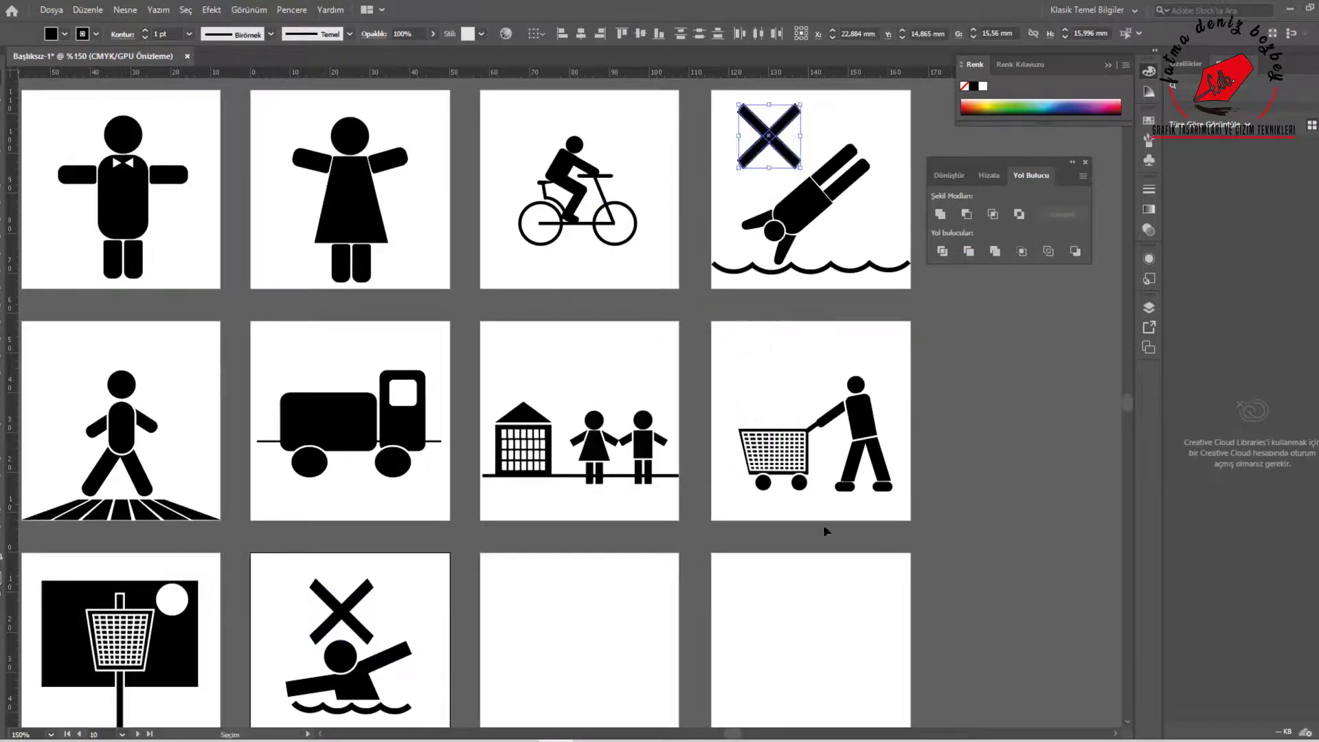
{"action": "left_click", "coordinate": [823, 526]}
Draw a black circle as a head on the eleventh artboard, moving it to the right side and shrinking it
{"action": "scroll", "coordinate": [789, 639], "scroll_direction": "down", "scroll_amount": 1}
{"action": "scroll", "coordinate": [560, 593], "scroll_direction": "down", "scroll_amount": 2}
{"action": "scroll", "coordinate": [683, 535], "scroll_direction": "up", "scroll_amount": 1}
{"action": "left_click_drag", "start_coordinate": [1, 211], "coordinate": [61, 249]}
{"action": "left_click_drag", "start_coordinate": [610, 514], "coordinate": [648, 551]}
{"action": "key", "text": "v"}
{"action": "scroll", "coordinate": [689, 509], "scroll_direction": "up", "scroll_amount": 2}
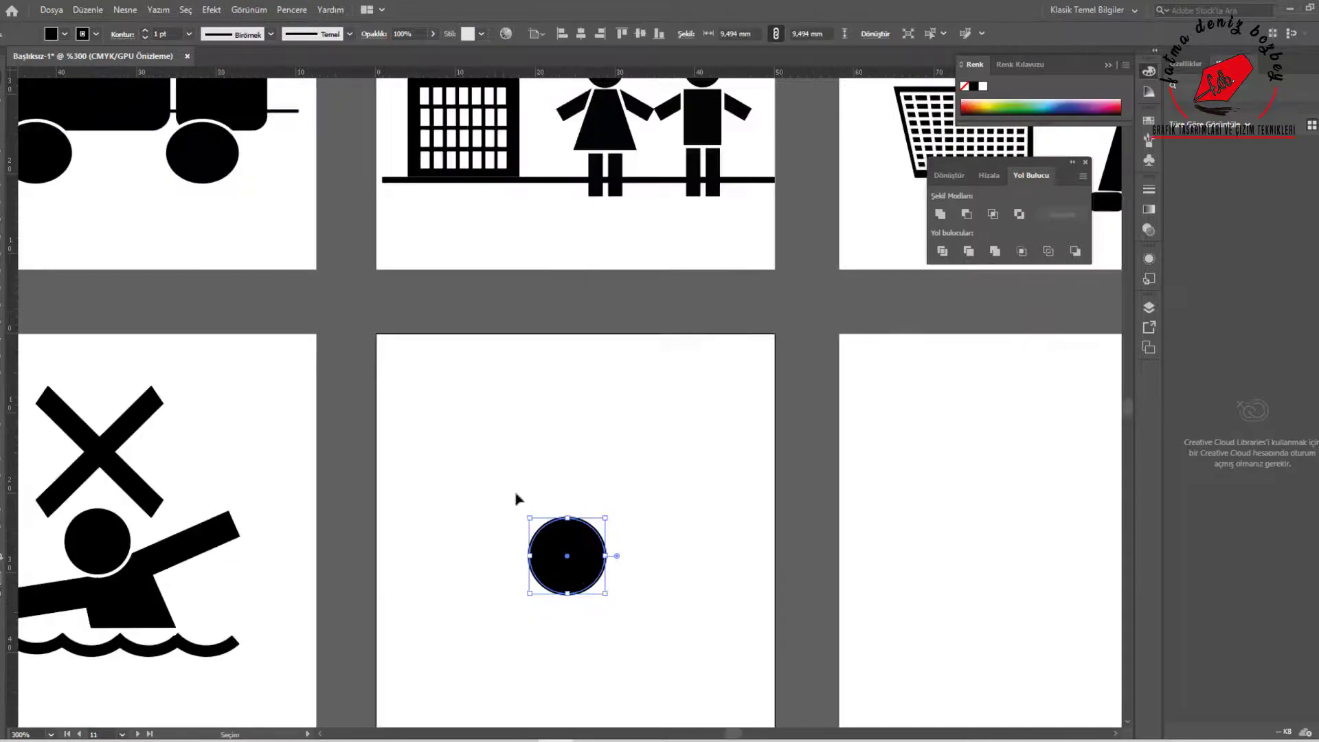
{"action": "left_click_drag", "start_coordinate": [568, 556], "coordinate": [694, 485]}
{"action": "mouse_move", "coordinate": [732, 446]}
{"action": "left_mouse_down"}
{"action": "mouse_move", "coordinate": [699, 477]}
{"action": "mouse_move", "coordinate": [687, 463]}
{"action": "left_mouse_up"}
Draw a black rectangle, flare its lower corners into a dress shape, and center it below the head
{"action": "left_click_drag", "start_coordinate": [2, 212], "coordinate": [35, 215]}
{"action": "scroll", "coordinate": [729, 581], "scroll_direction": "up", "scroll_amount": 2}
{"action": "mouse_move", "coordinate": [668, 493]}
{"action": "left_mouse_down"}
{"action": "mouse_move", "coordinate": [730, 599]}
{"action": "mouse_move", "coordinate": [695, 516]}
{"action": "left_mouse_up"}
{"action": "left_click_drag", "start_coordinate": [632, 410], "coordinate": [734, 410]}
{"action": "left_click_drag", "start_coordinate": [632, 622], "coordinate": [590, 623]}
{"action": "left_click_drag", "start_coordinate": [757, 623], "coordinate": [795, 625]}
{"action": "key", "text": "v"}
{"action": "left_click_drag", "start_coordinate": [736, 527], "coordinate": [689, 509]}
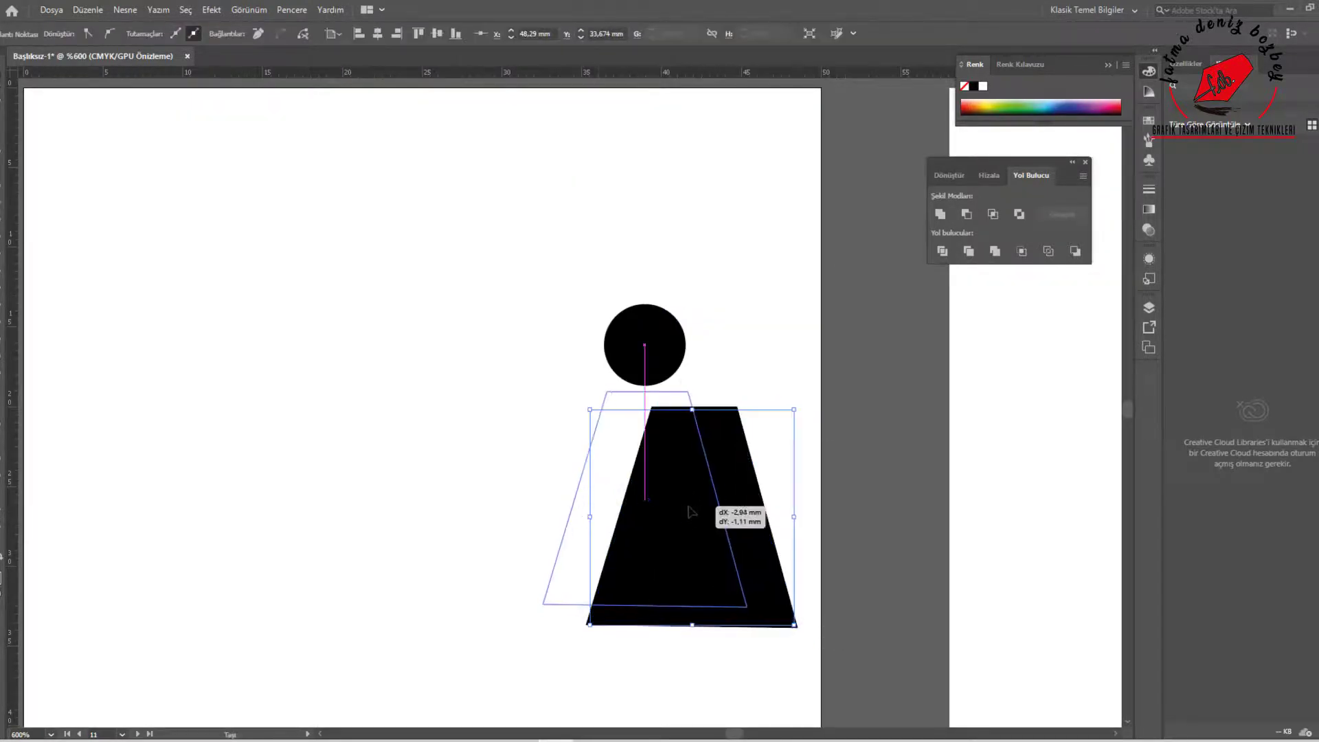
Draw two narrow black rectangles side by side below the dress as legs
{"action": "left_click", "coordinate": [752, 517]}
{"action": "scroll", "coordinate": [749, 518], "scroll_direction": "down", "scroll_amount": 2}
{"action": "key", "text": "m"}
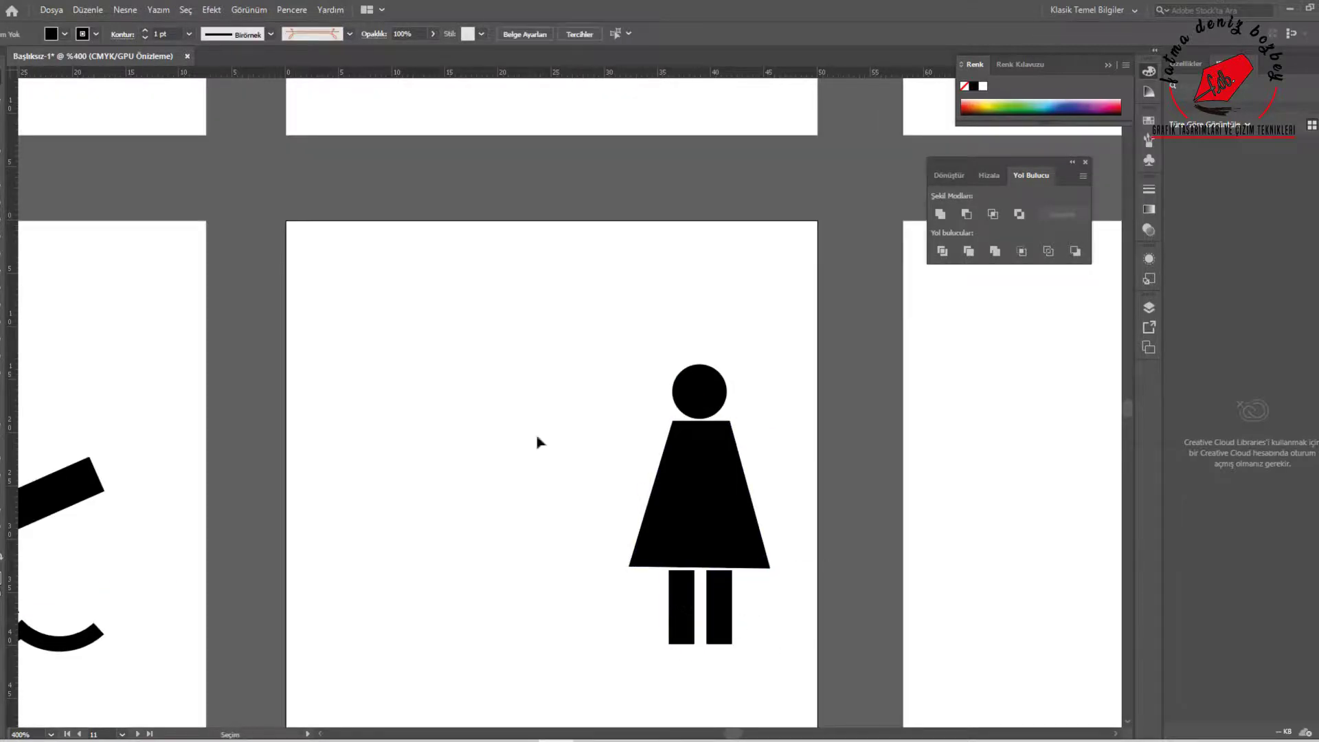
Place a slanted arm about 2 by 7.4 mm behind the dress and outline the dress in white
{"action": "mouse_move", "coordinate": [679, 610]}
{"action": "left_mouse_down"}
{"action": "mouse_move", "coordinate": [619, 474]}
{"action": "mouse_move", "coordinate": [673, 443]}
{"action": "mouse_move", "coordinate": [725, 481]}
{"action": "left_mouse_up"}
{"action": "right_click", "coordinate": [686, 527]}
{"action": "mouse_move", "coordinate": [742, 451]}
{"action": "left_click", "coordinate": [914, 453]}
{"action": "left_click", "coordinate": [96, 34]}
{"action": "left_click", "coordinate": [17, 55]}
Reflect the copied arm across the vertical axis and place it on the other side of the dress
{"action": "left_click", "coordinate": [374, 296]}
{"action": "right_click", "coordinate": [725, 481]}
{"action": "left_click", "coordinate": [959, 439]}
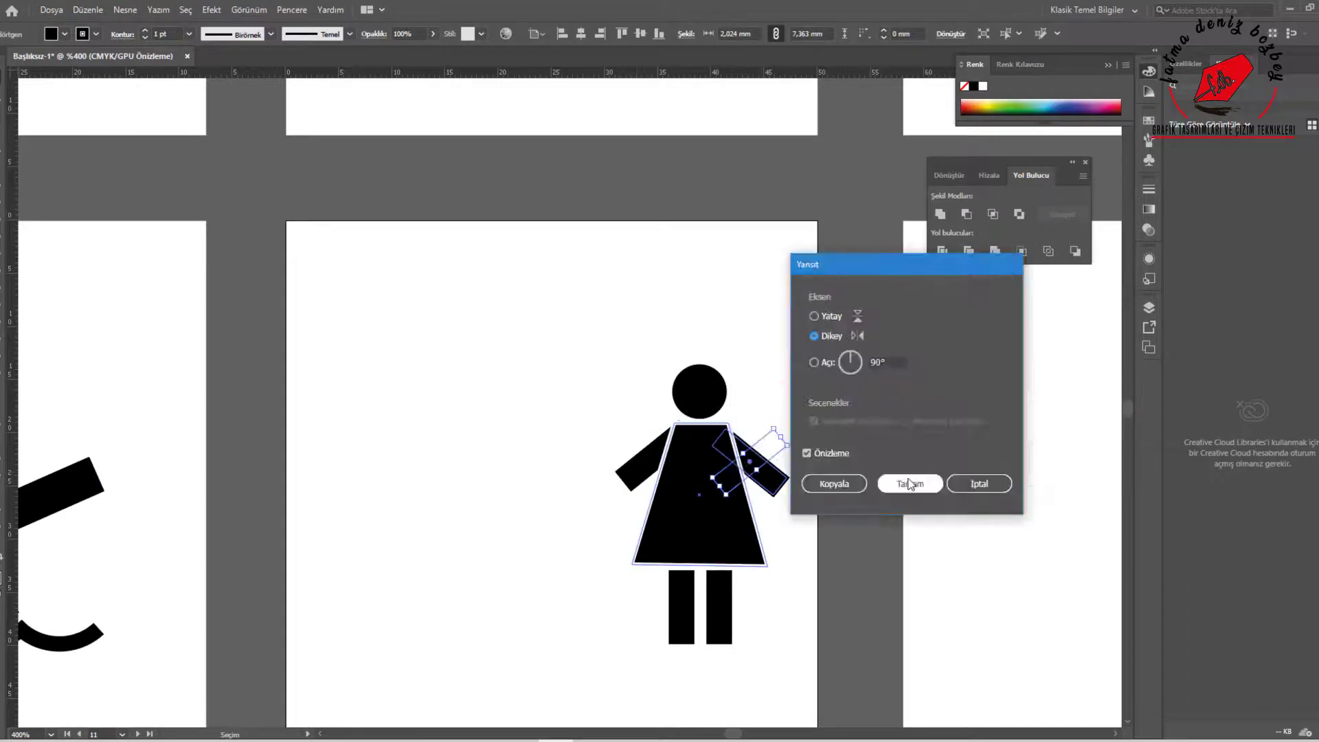
{"action": "left_click", "coordinate": [910, 483]}
{"action": "left_click", "coordinate": [799, 415]}
{"action": "scroll", "coordinate": [660, 460], "scroll_direction": "up", "scroll_amount": 3}
{"action": "left_click_drag", "start_coordinate": [946, 465], "coordinate": [955, 466]}
{"action": "scroll", "coordinate": [701, 514], "scroll_direction": "down", "scroll_amount": 4}
Draw a black trunk about 4.4 by 10.1 mm beside the female figure and stack black triangles above it as a fir tree
{"action": "left_click", "coordinate": [2, 211]}
{"action": "left_click_drag", "start_coordinate": [492, 549], "coordinate": [529, 633]}
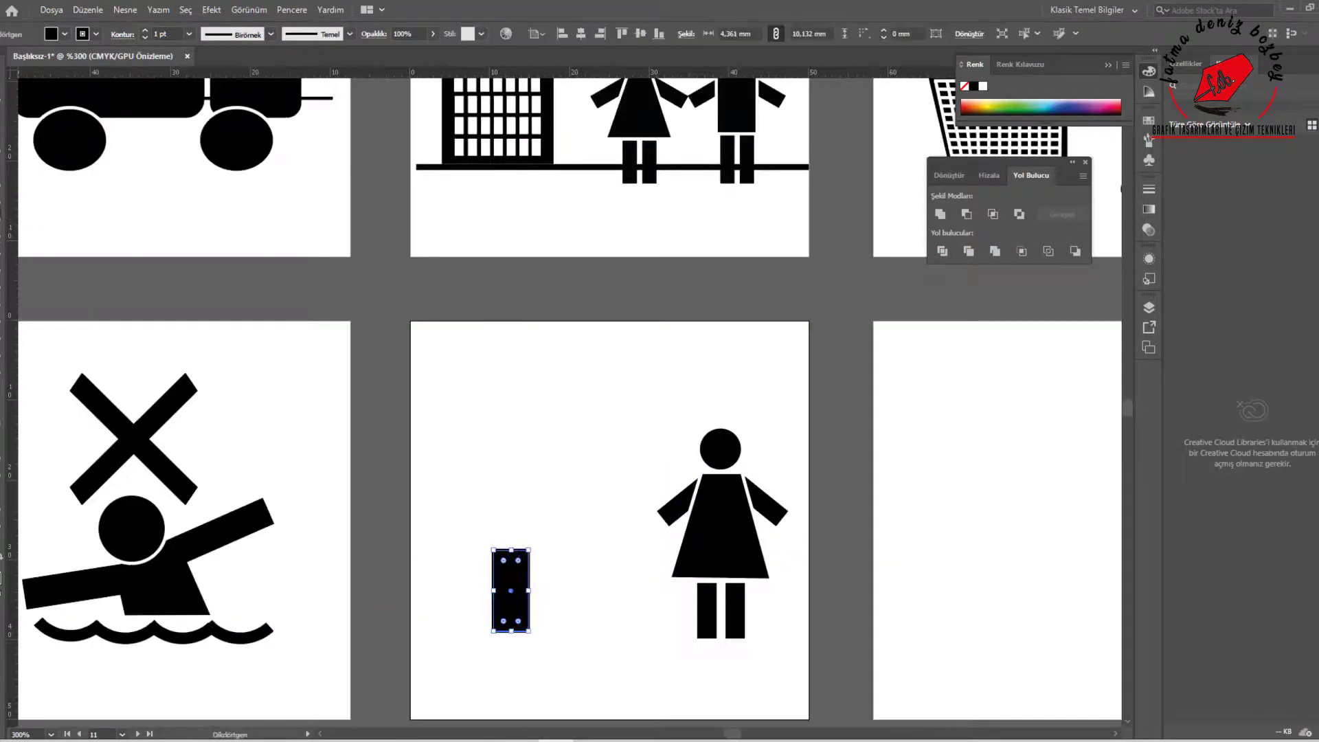
{"action": "right_click", "coordinate": [3, 211]}
{"action": "left_click", "coordinate": [44, 268]}
{"action": "mouse_move", "coordinate": [486, 445]}
{"action": "left_mouse_down"}
{"action": "mouse_move", "coordinate": [544, 478]}
{"action": "mouse_move", "coordinate": [522, 519]}
{"action": "mouse_move", "coordinate": [522, 485]}
{"action": "left_mouse_up"}
{"action": "left_click_drag", "start_coordinate": [521, 490], "coordinate": [525, 456], "text": "alt"}
{"action": "left_click_drag", "start_coordinate": [525, 456], "coordinate": [525, 455]}
Arrange the tree trunk in front of the foliage and give it a white outline
{"action": "left_click", "coordinate": [515, 604]}
{"action": "right_click", "coordinate": [521, 626]}
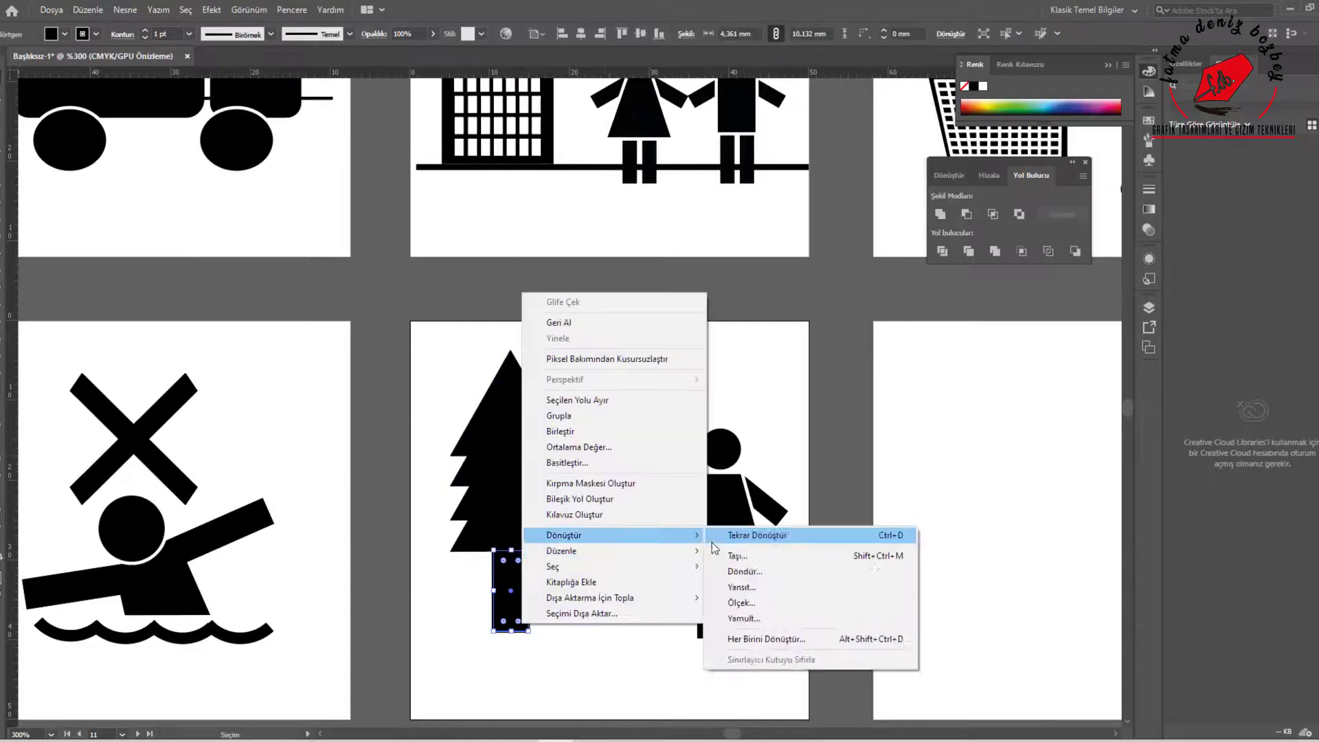
{"action": "left_click", "coordinate": [749, 551]}
{"action": "left_click", "coordinate": [983, 86]}
{"action": "left_click", "coordinate": [653, 364]}
{"action": "right_click", "coordinate": [2, 211]}
{"action": "left_click", "coordinate": [44, 268]}
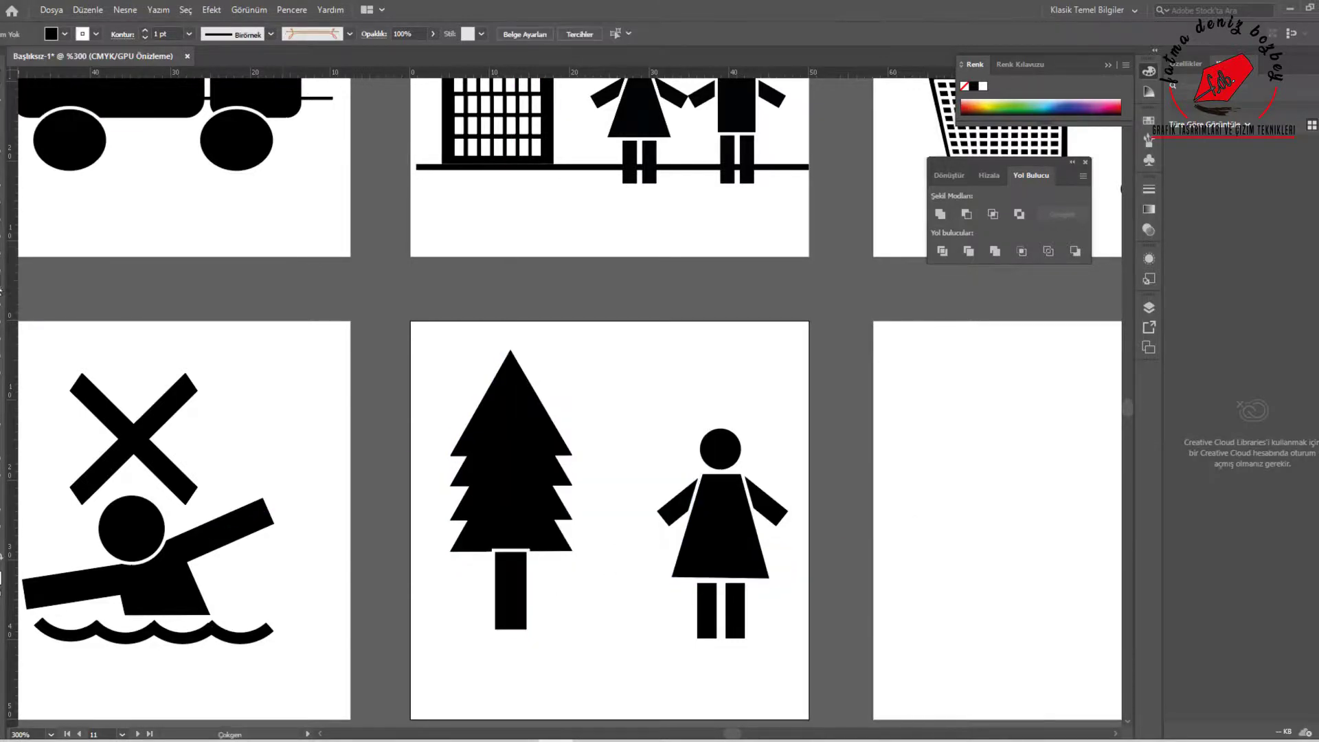
{"action": "right_click", "coordinate": [3, 200]}
{"action": "left_click", "coordinate": [44, 228]}
{"action": "mouse_move", "coordinate": [583, 584]}
{"action": "left_mouse_down"}
{"action": "mouse_move", "coordinate": [584, 622]}
{"action": "mouse_move", "coordinate": [587, 607]}
{"action": "left_mouse_up"}
{"action": "right_click", "coordinate": [3, 147]}
{"action": "left_click", "coordinate": [55, 147]}
{"action": "left_click", "coordinate": [610, 567]}
{"action": "left_click", "coordinate": [604, 636]}
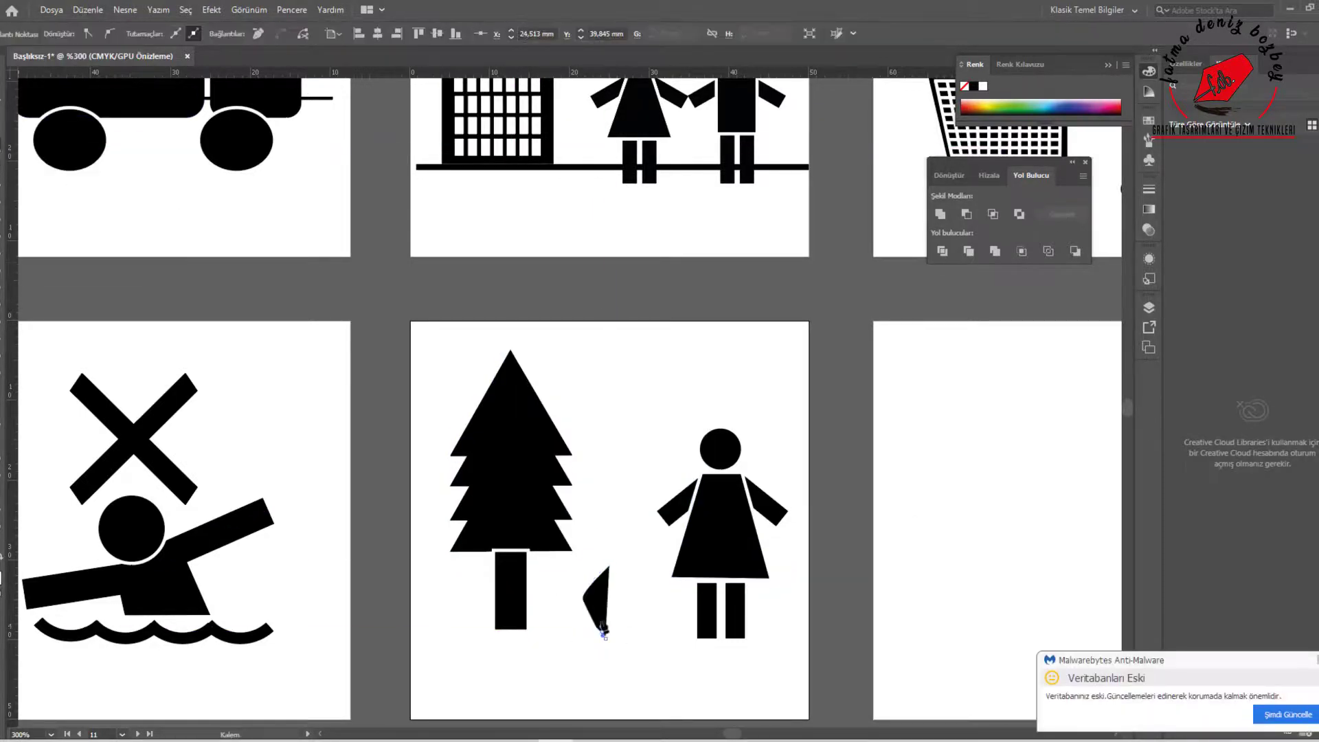
{"action": "scroll", "coordinate": [754, 643], "scroll_direction": "up", "scroll_amount": 2}
{"action": "key", "text": "v"}
{"action": "key", "text": "Delete"}
{"action": "left_click_drag", "start_coordinate": [474, 517], "coordinate": [415, 589]}
{"action": "key", "text": "Delete"}
Draw three black-outlined flames between tree and figure, with a slanted black log about 6 by 1.6 mm below them
{"action": "left_click", "coordinate": [96, 33]}
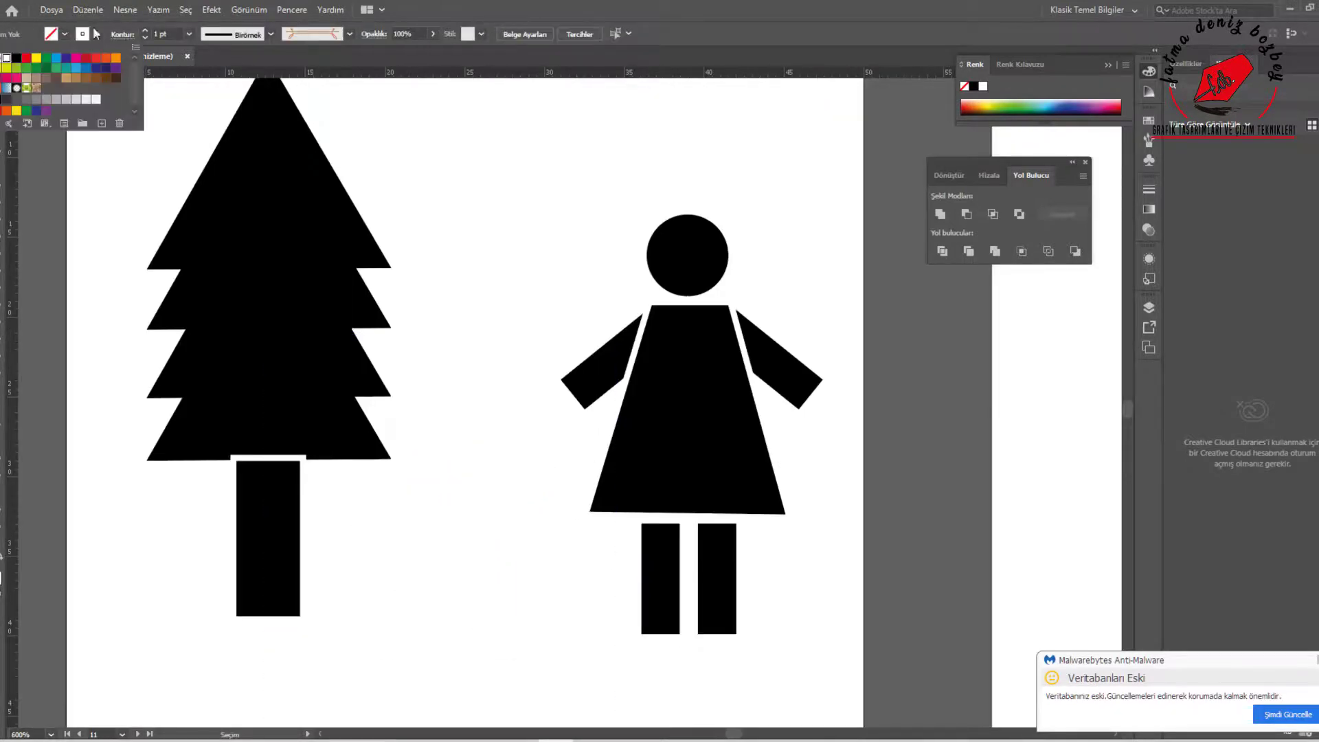
{"action": "left_click", "coordinate": [18, 58]}
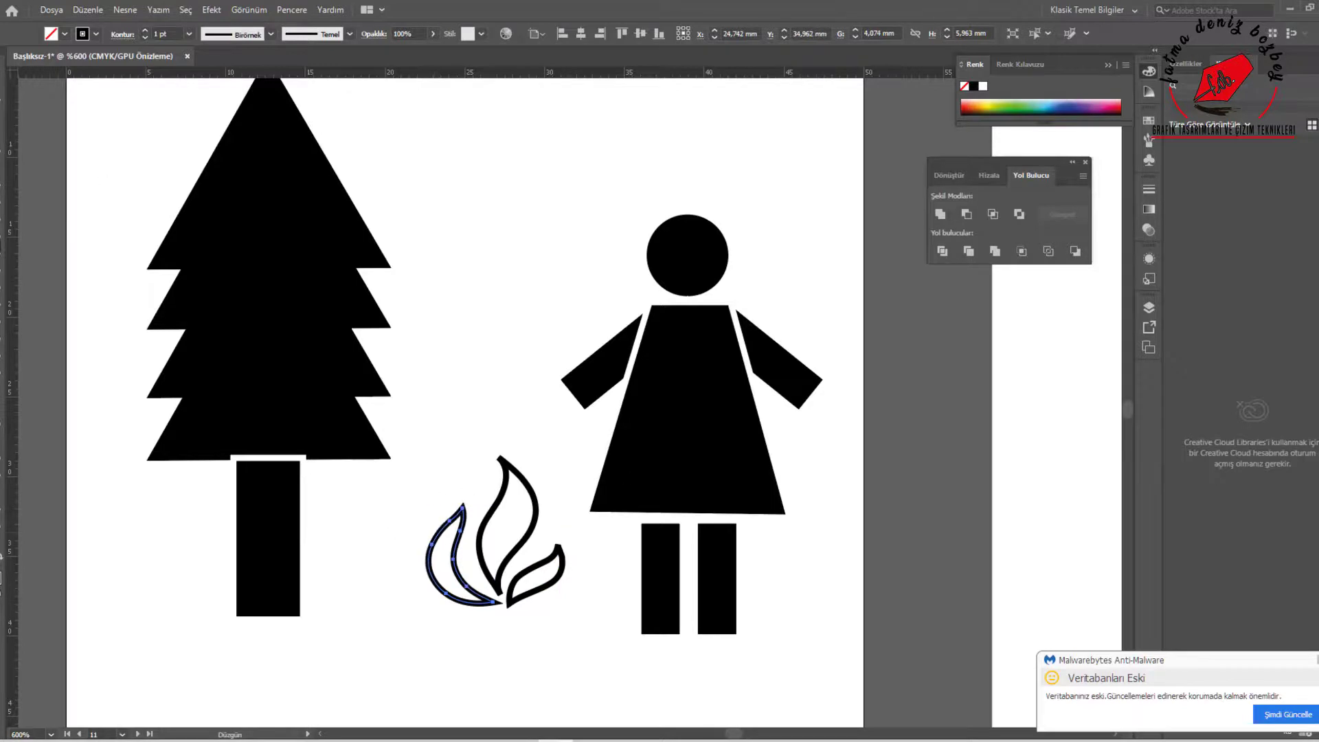
{"action": "left_click_drag", "start_coordinate": [482, 656], "coordinate": [482, 656]}
{"action": "key", "text": "shift+x"}
{"action": "key", "text": "v"}
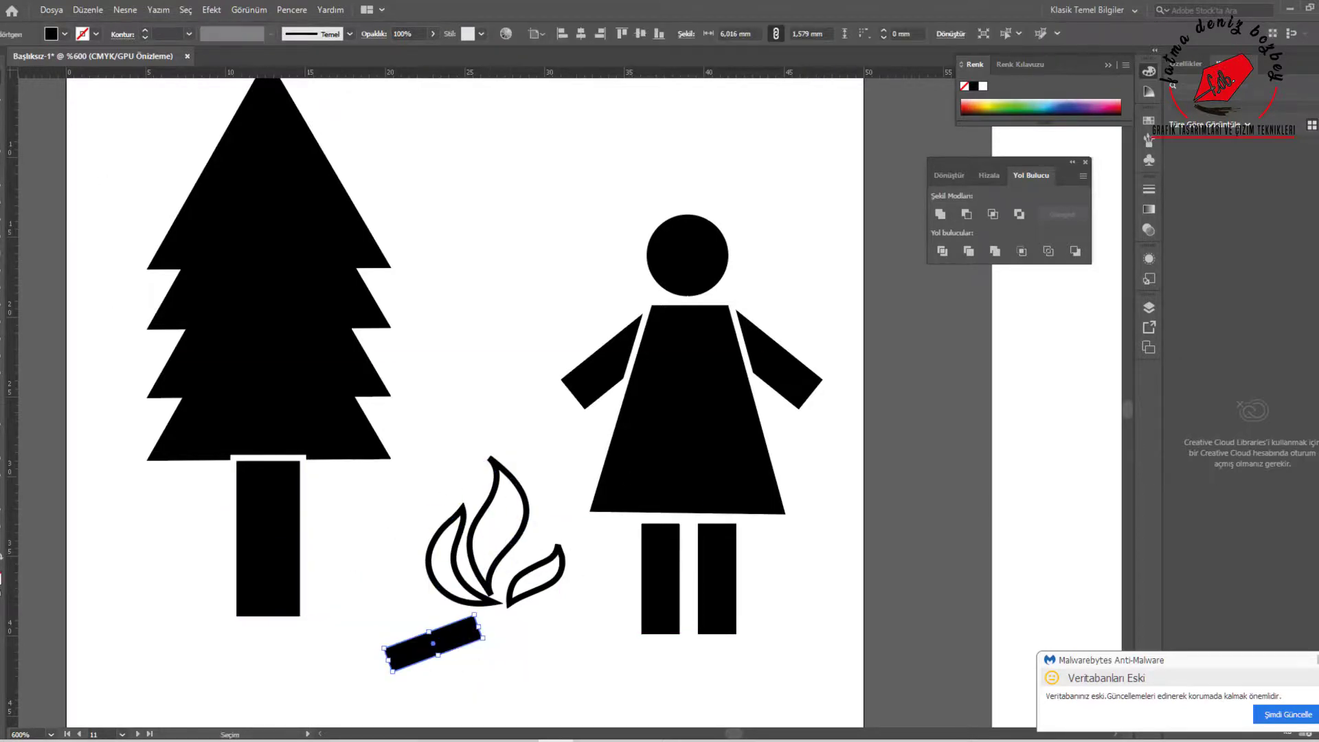
Taper one end of the slanted log and place a mirrored copy on the other side below the flames
{"action": "scroll", "coordinate": [433, 708], "scroll_direction": "up", "scroll_amount": 2}
{"action": "left_click_drag", "start_coordinate": [336, 589], "coordinate": [339, 542]}
{"action": "left_click_drag", "start_coordinate": [355, 640], "coordinate": [348, 604]}
{"action": "left_click_drag", "start_coordinate": [362, 554], "coordinate": [472, 585]}
{"action": "right_click", "coordinate": [471, 586]}
{"action": "left_click", "coordinate": [694, 550]}
{"action": "left_click", "coordinate": [909, 505]}
{"action": "left_click_drag", "start_coordinate": [569, 600], "coordinate": [698, 569]}
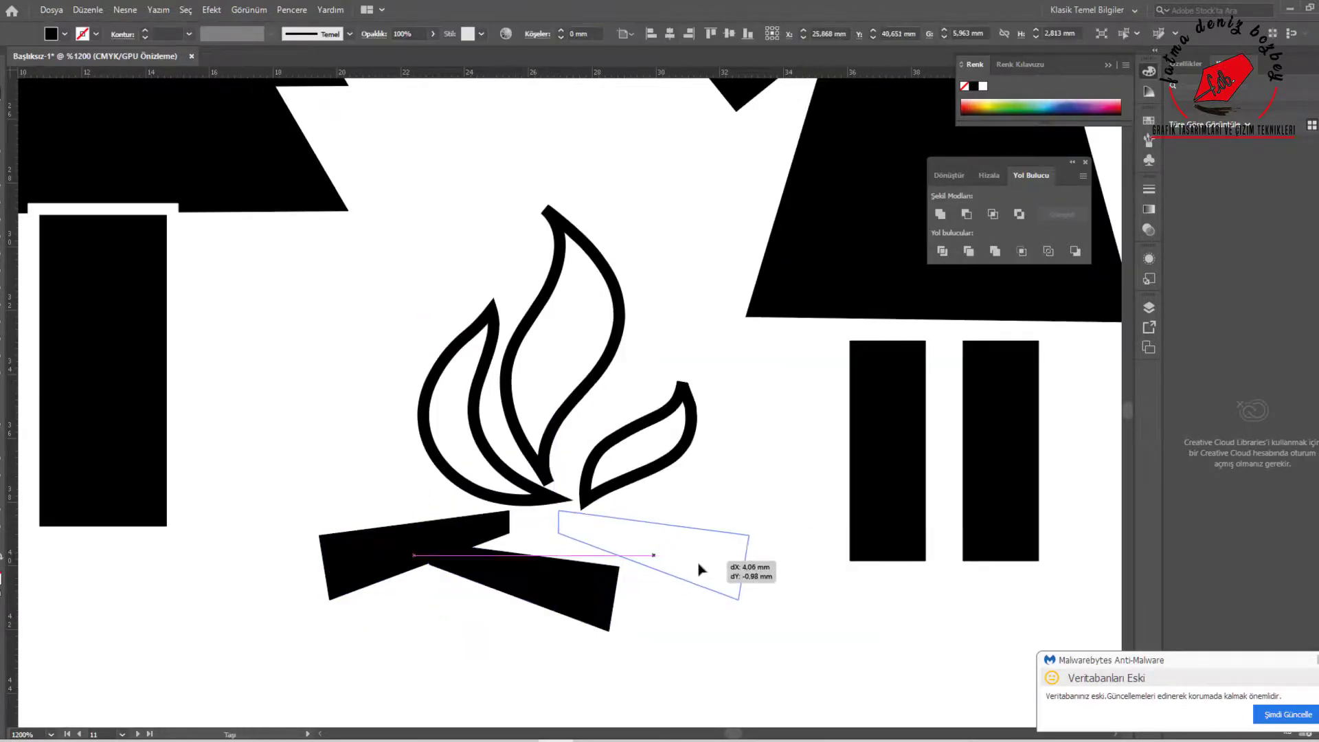
Draw a short upright log about 1 by 3.6 mm at the campfire's center and fit the slanted logs around it
{"action": "key", "text": "m"}
{"action": "left_click_drag", "start_coordinate": [519, 523], "coordinate": [551, 635]}
{"action": "key", "text": "v"}
{"action": "scroll", "coordinate": [626, 649], "scroll_direction": "down", "scroll_amount": 1}
{"action": "left_click_drag", "start_coordinate": [489, 607], "coordinate": [500, 614]}
{"action": "left_click_drag", "start_coordinate": [653, 608], "coordinate": [641, 615]}
{"action": "right_click", "coordinate": [568, 636]}
{"action": "mouse_move", "coordinate": [694, 548]}
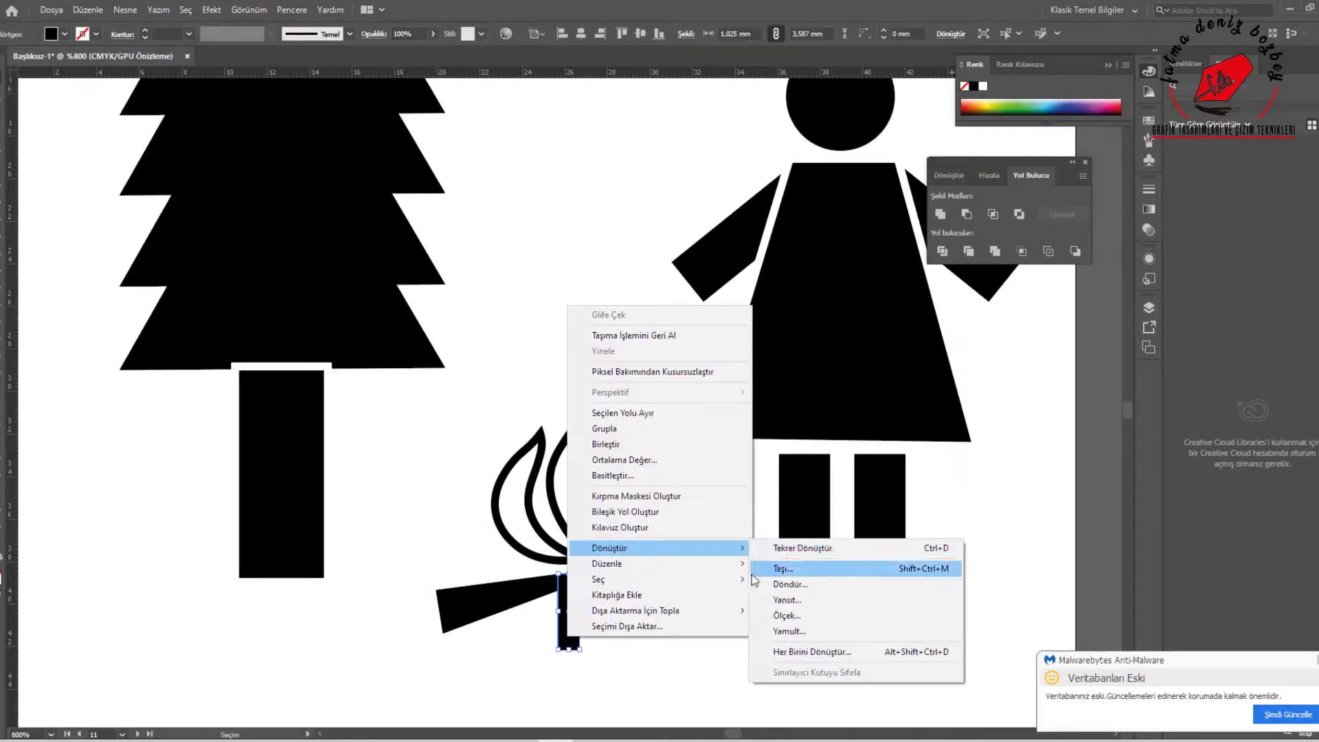
{"action": "left_click", "coordinate": [753, 575]}
Move the X from the swimmer pictogram to the eleventh artboard, above the campfire between the tree and the female figure
{"action": "scroll", "coordinate": [670, 668], "scroll_direction": "down", "scroll_amount": 2}
{"action": "scroll", "coordinate": [298, 373], "scroll_direction": "down", "scroll_amount": 2}
{"action": "left_click_drag", "start_coordinate": [147, 357], "coordinate": [486, 337]}
{"action": "left_click", "coordinate": [558, 673]}
{"action": "scroll", "coordinate": [558, 722], "scroll_direction": "down", "scroll_amount": 1}
{"action": "scroll", "coordinate": [637, 516], "scroll_direction": "up", "scroll_amount": 1}
Draw a large black circle as a plate on the twelfth artboard
{"action": "left_click", "coordinate": [7, 213]}
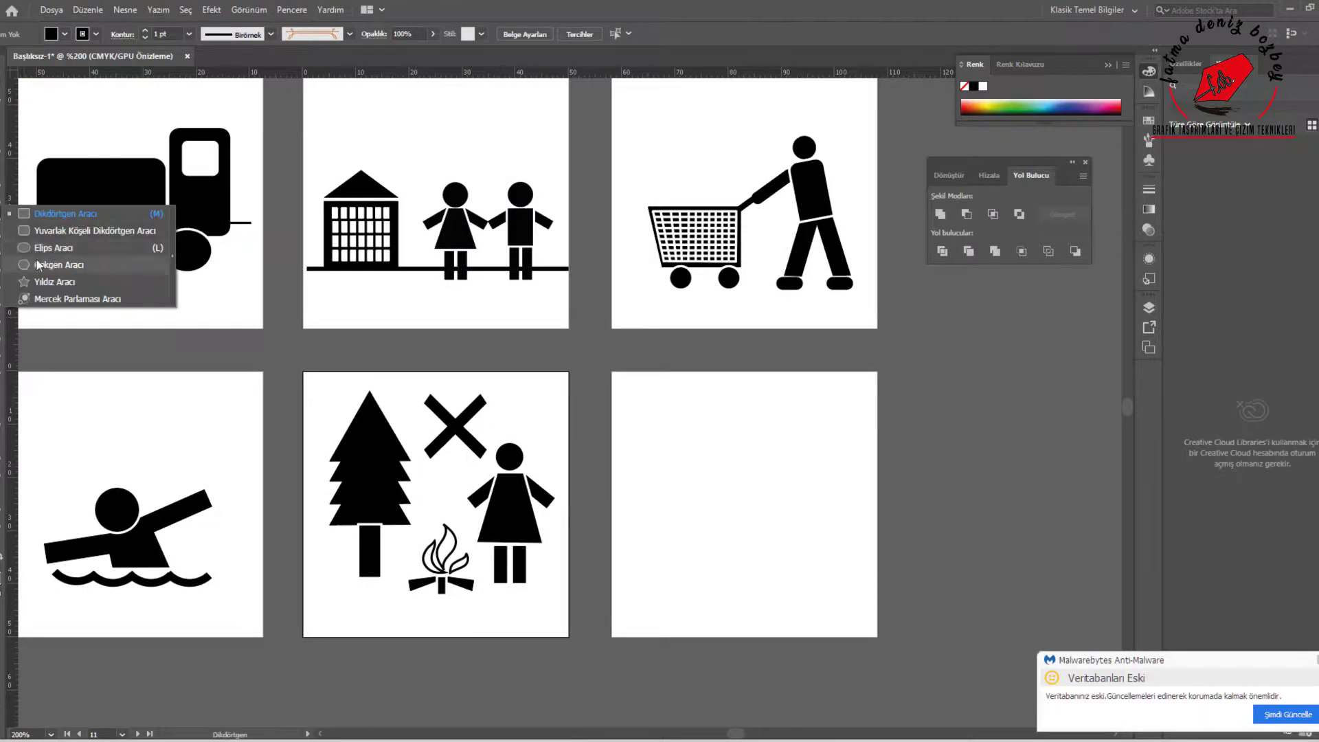
{"action": "left_click", "coordinate": [72, 248]}
{"action": "left_click_drag", "start_coordinate": [693, 464], "coordinate": [805, 574]}
Draw four vertical fork tines about 6.1 mm long beside the plate, with a 4 mm black square rounded at its lower corners below
{"action": "left_click_drag", "start_coordinate": [638, 490], "coordinate": [638, 490]}
{"action": "scroll", "coordinate": [635, 474], "scroll_direction": "up", "scroll_amount": 3}
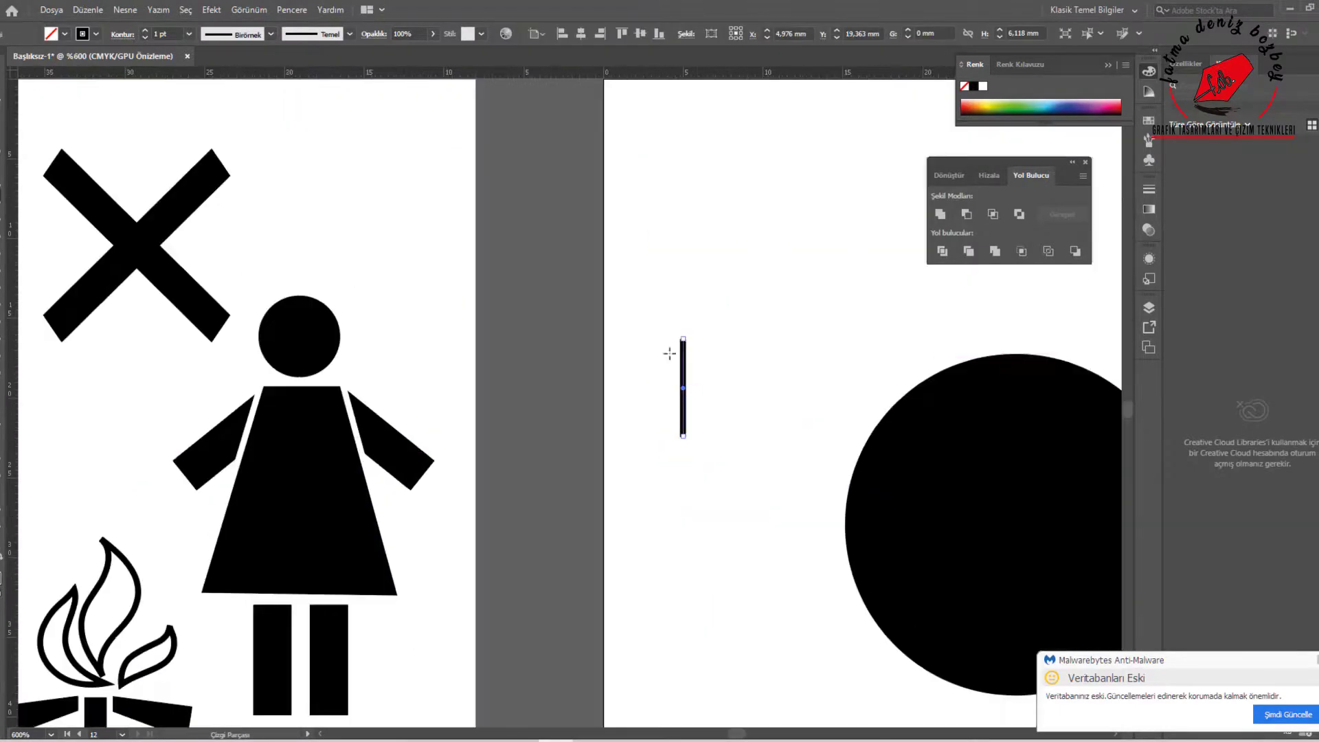
{"action": "left_click", "coordinate": [72, 217]}
{"action": "left_click_drag", "start_coordinate": [679, 434], "coordinate": [739, 497]}
{"action": "left_click", "coordinate": [4, 84]}
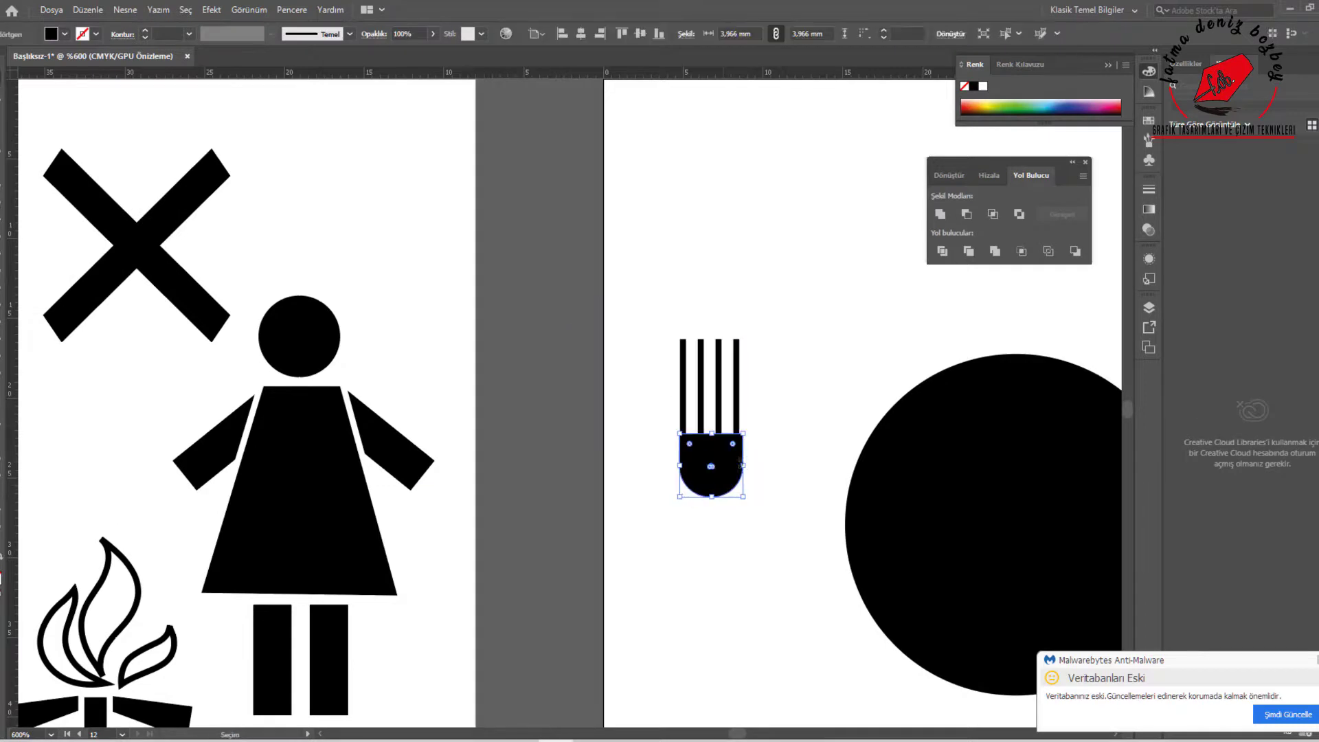
Add a black fork handle about 1.8 by 12.4 mm with a rounded lower end, and move the fork closer to the plate
{"action": "scroll", "coordinate": [711, 447], "scroll_direction": "down", "scroll_amount": 3}
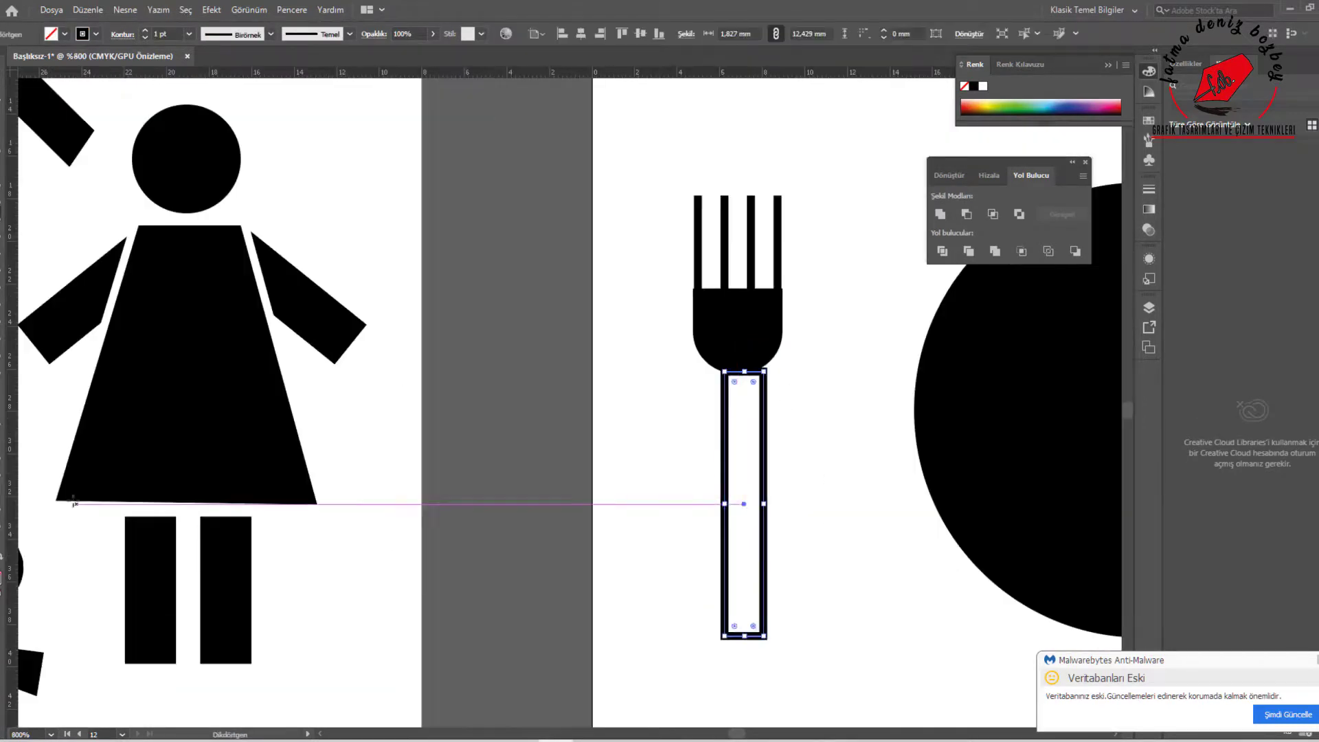
{"action": "key", "text": "shift+x"}
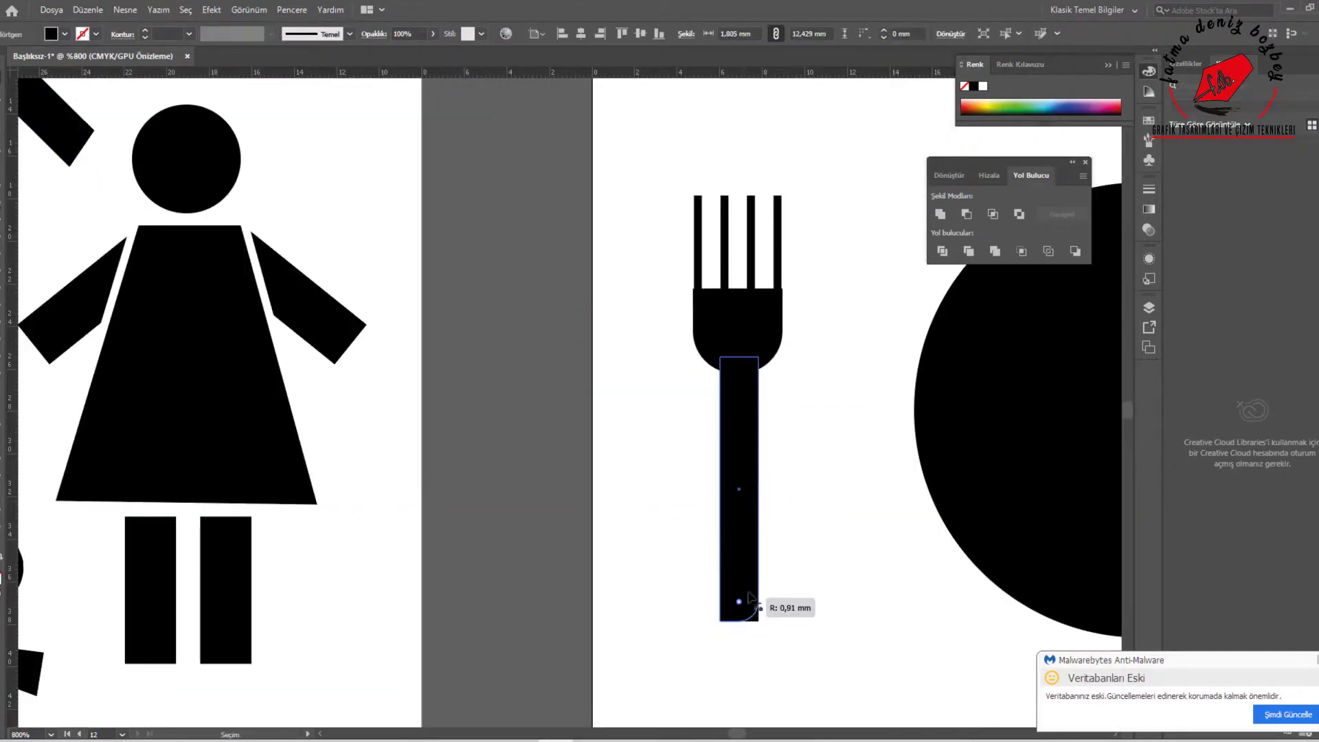
{"action": "left_click_drag", "start_coordinate": [751, 598], "coordinate": [713, 398]}
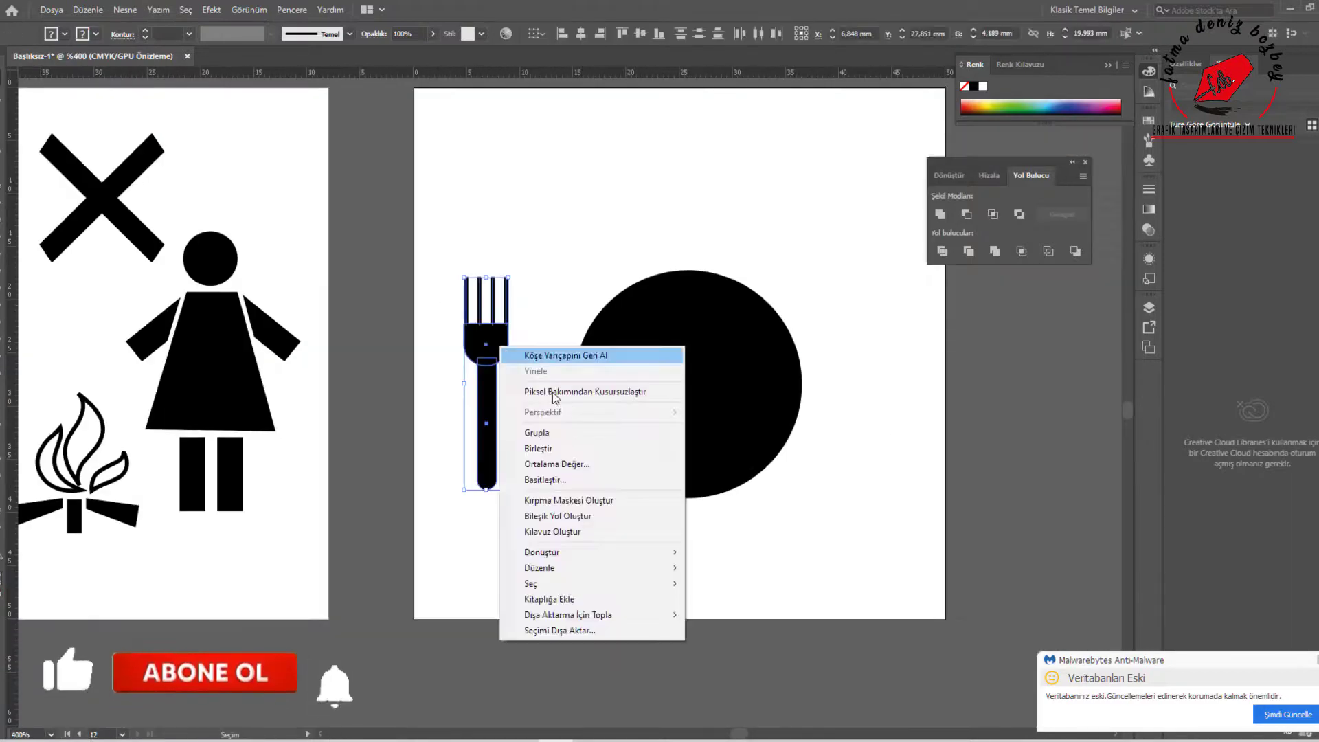
{"action": "left_click_drag", "start_coordinate": [474, 433], "coordinate": [540, 433]}
Draw a narrow black rectangle on the plate's other side as a knife blade and round its upper corner facing the plate
{"action": "key", "text": "m"}
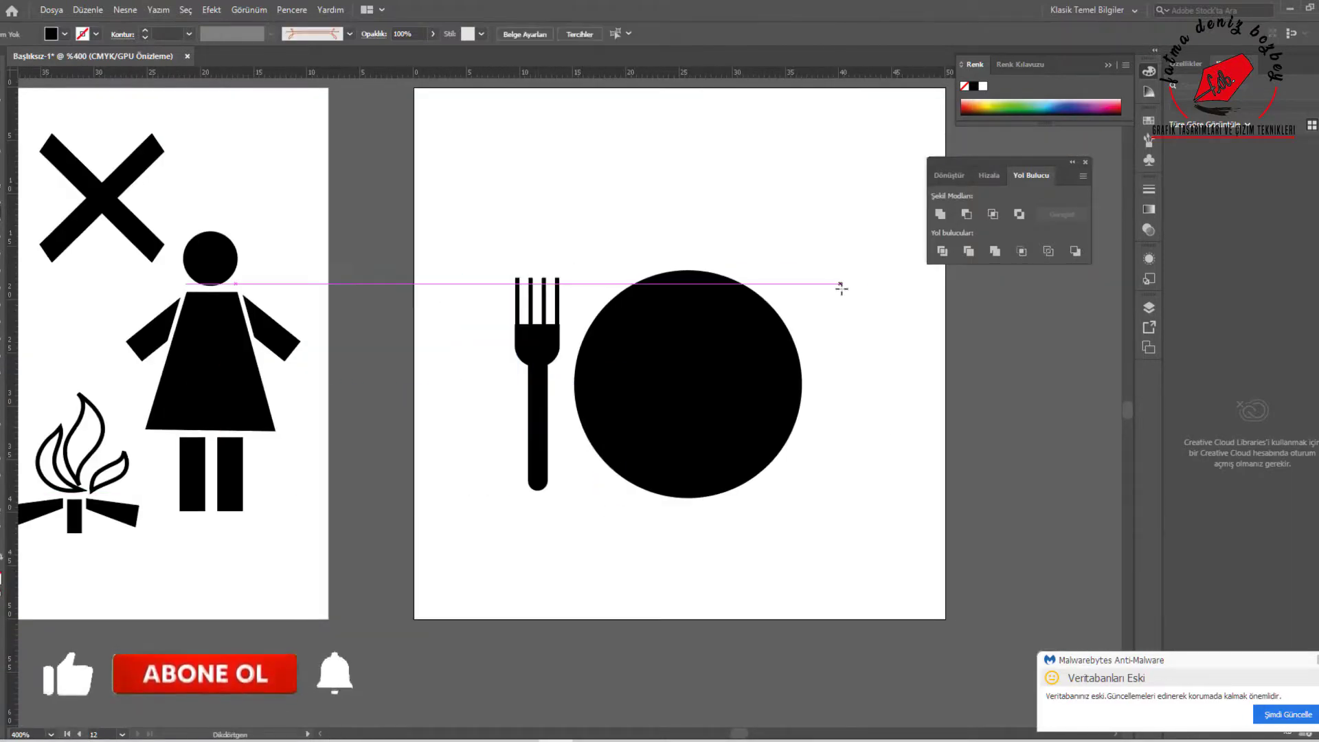
{"action": "left_click_drag", "start_coordinate": [842, 288], "coordinate": [867, 406]}
{"action": "key", "text": "v"}
{"action": "scroll", "coordinate": [858, 343], "scroll_direction": "up", "scroll_amount": 3}
{"action": "left_click", "coordinate": [816, 189]}
{"action": "left_click_drag", "start_coordinate": [816, 190], "coordinate": [872, 246]}
{"action": "left_click", "coordinate": [959, 424]}
{"action": "scroll", "coordinate": [887, 427], "scroll_direction": "down", "scroll_amount": 1}
{"action": "left_click_drag", "start_coordinate": [887, 427], "coordinate": [855, 340]}
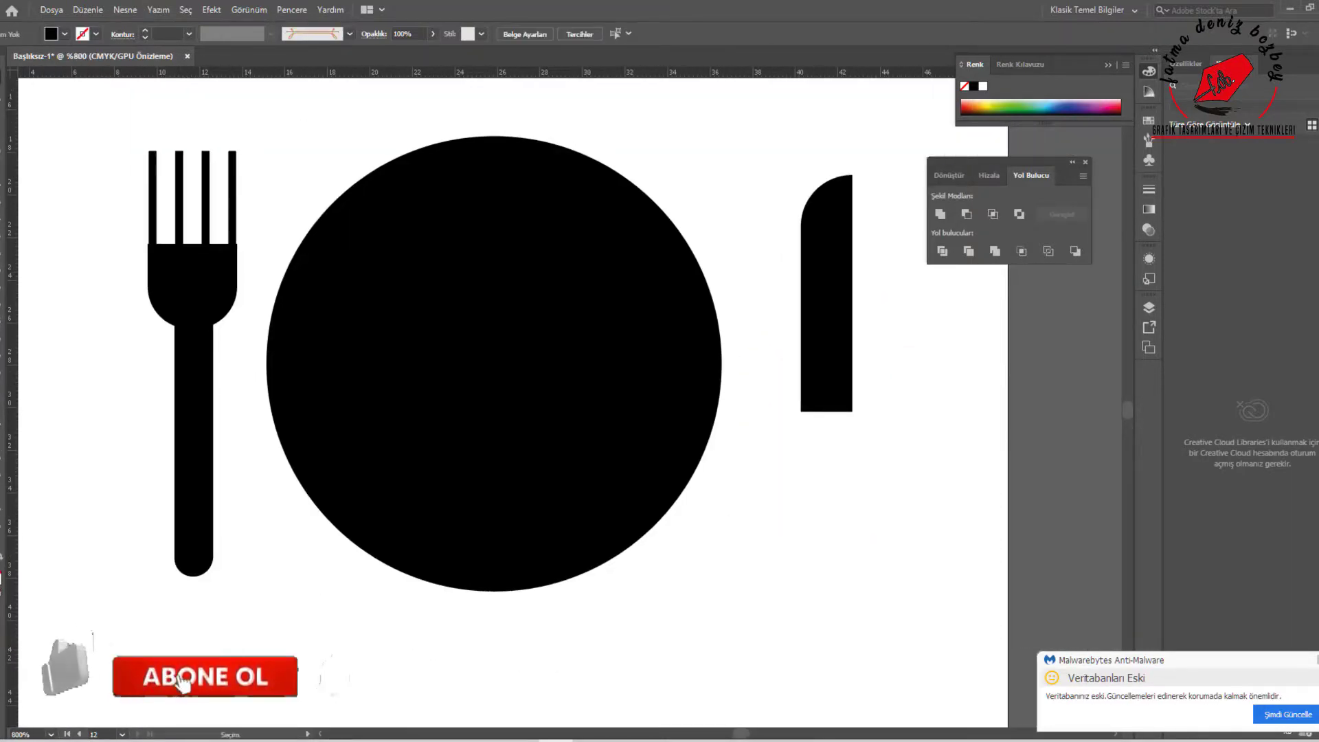
Draw a narrower black knife handle with a rounded lower end, leaving a small gap below the blade
{"action": "left_click_drag", "start_coordinate": [813, 416], "coordinate": [849, 577]}
{"action": "scroll", "coordinate": [819, 571], "scroll_direction": "up", "scroll_amount": 1}
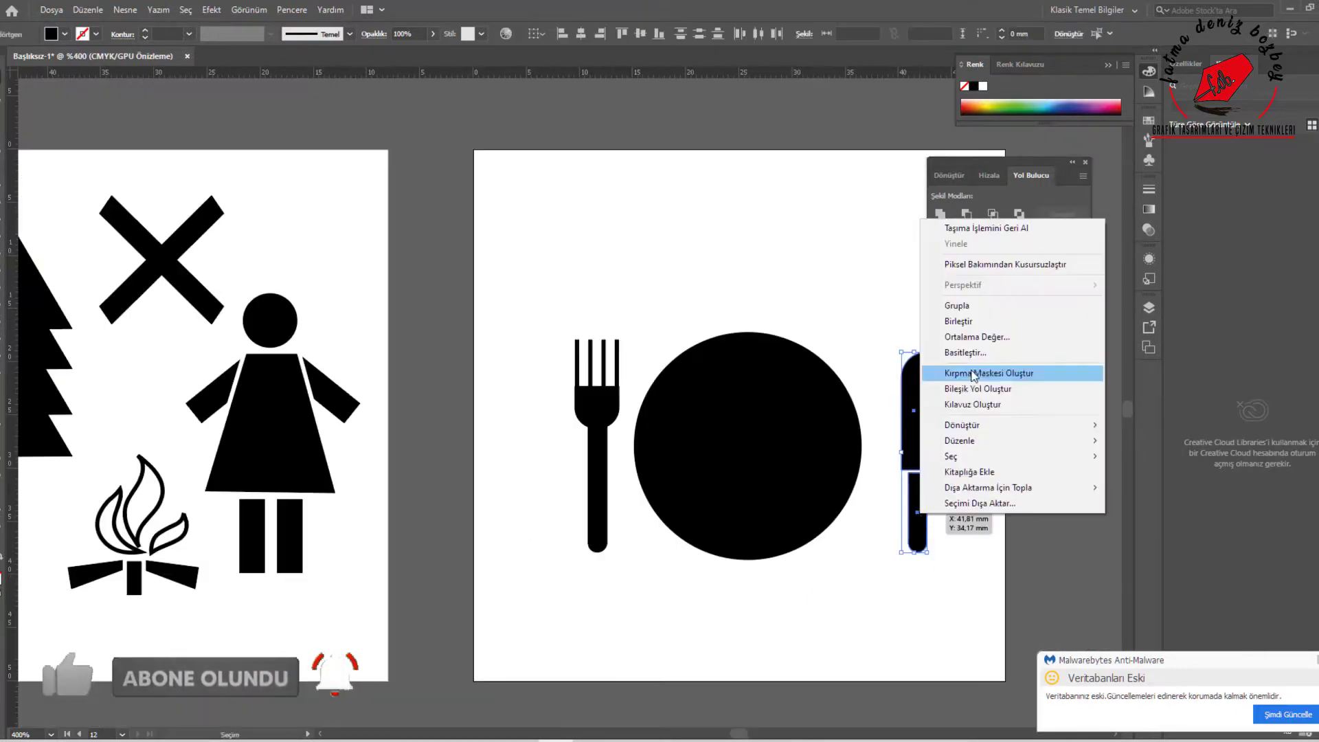
{"action": "mouse_move", "coordinate": [917, 433]}
{"action": "left_mouse_down"}
{"action": "mouse_move", "coordinate": [904, 440]}
{"action": "mouse_move", "coordinate": [904, 427]}
{"action": "left_mouse_up"}
{"action": "left_click", "coordinate": [952, 454]}
Resize the fork to about 3.6 by 19.4 mm and align its lower end with the knife's using a horizontal guide
{"action": "right_click", "coordinate": [602, 441]}
{"action": "left_click", "coordinate": [592, 515]}
{"action": "left_click_drag", "start_coordinate": [597, 340], "coordinate": [597, 346]}
{"action": "left_click_drag", "start_coordinate": [575, 449], "coordinate": [593, 481]}
{"action": "left_click", "coordinate": [399, 577]}
{"action": "left_click_drag", "start_coordinate": [762, 73], "coordinate": [687, 546]}
{"action": "scroll", "coordinate": [622, 529], "scroll_direction": "up", "scroll_amount": 1}
{"action": "left_click_drag", "start_coordinate": [575, 521], "coordinate": [576, 514]}
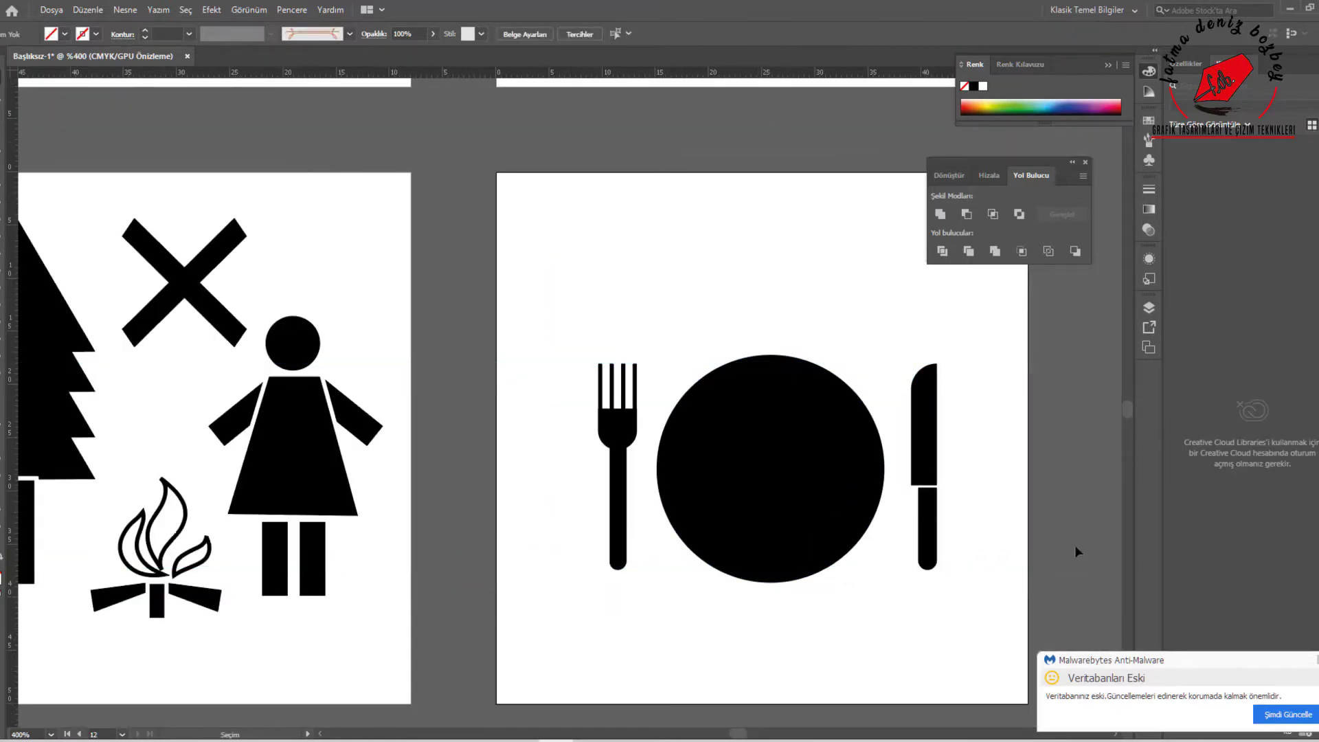
Draw a smaller concentric circle inside the plate and give it a white outline
{"action": "scroll", "coordinate": [1078, 552], "scroll_direction": "left", "scroll_amount": 1}
{"action": "key", "text": "l"}
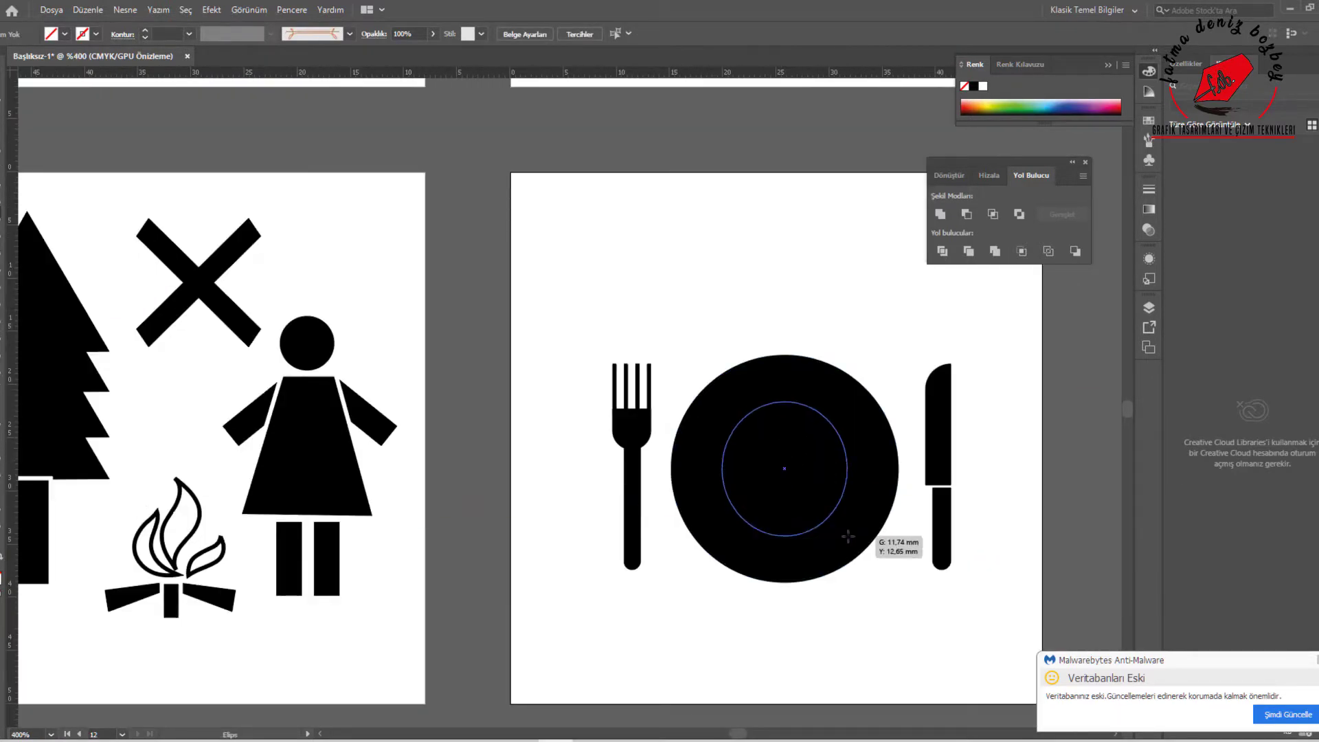
{"action": "left_click_drag", "start_coordinate": [848, 536], "coordinate": [873, 554]}
{"action": "left_click", "coordinate": [96, 34]}
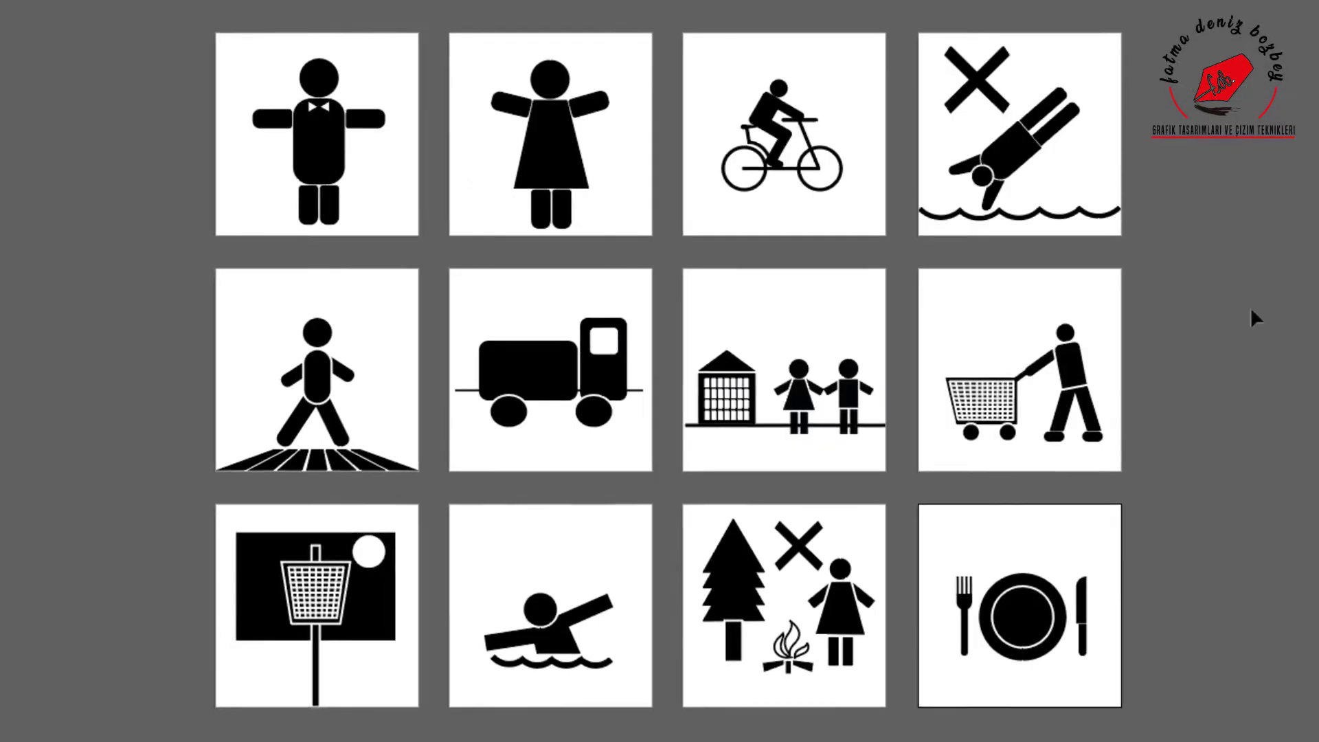